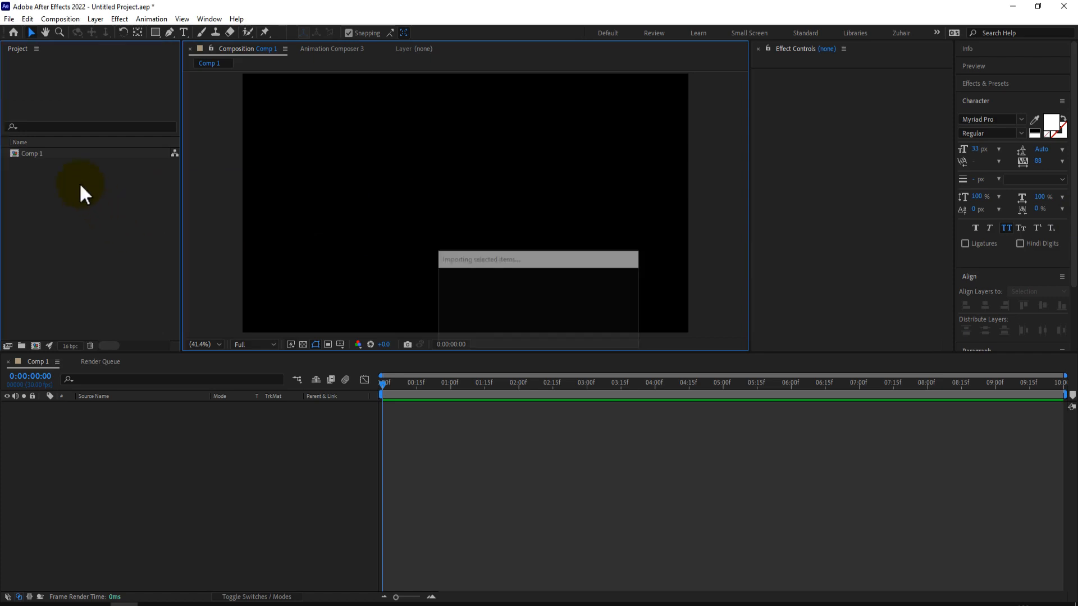
Add the Mass.jpg image to Comp 1 as the background and lock its layer
left_click(184, 436)
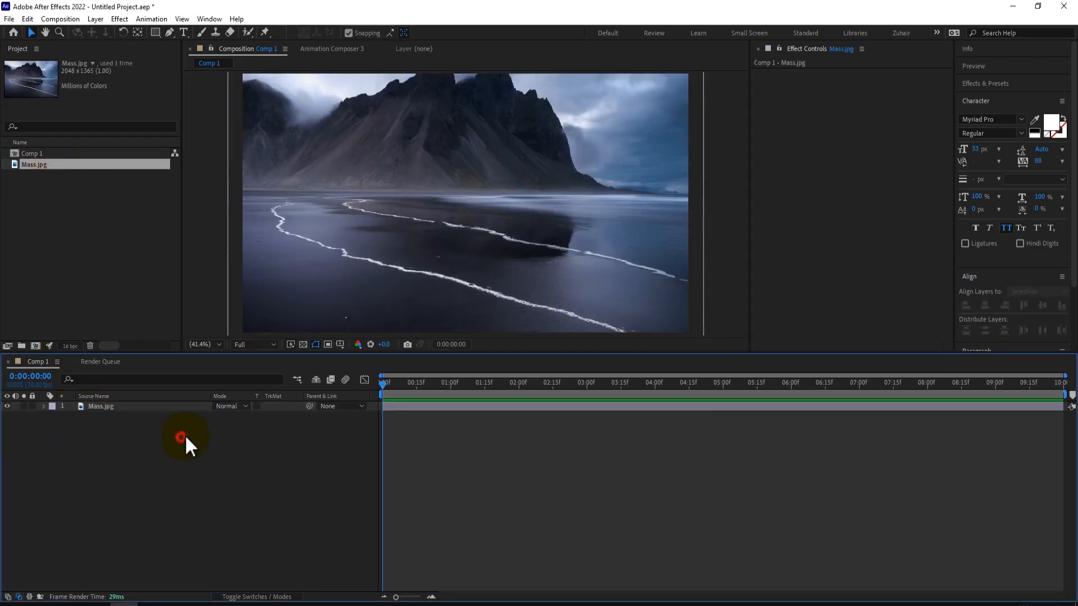
left_click(32, 406)
left_click(111, 470)
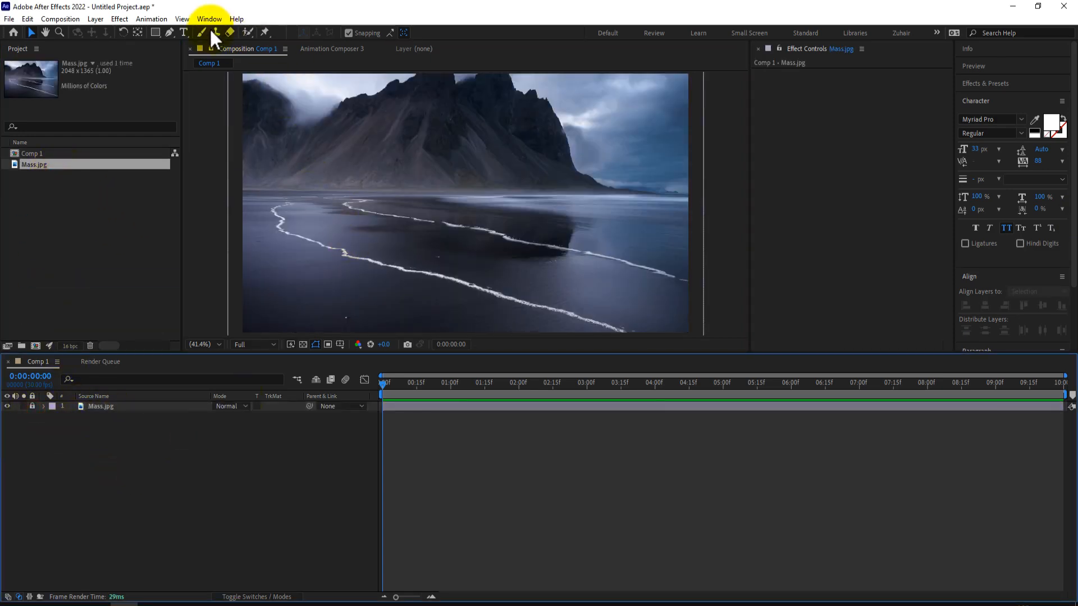
Create a text layer reading "I AM A Digital marketing manager" in the Regular font style
left_click(184, 32)
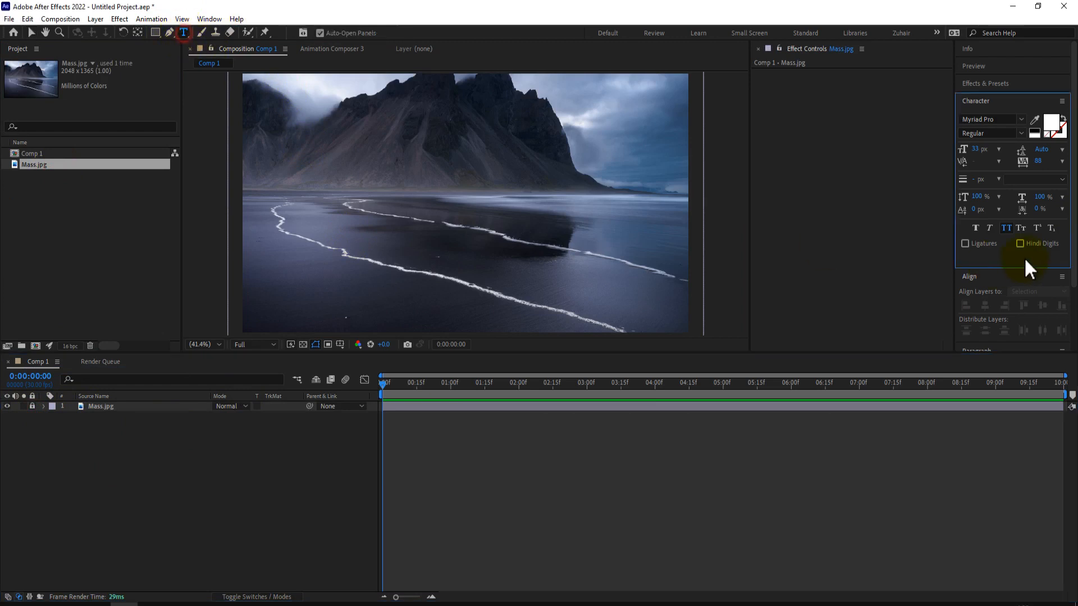
left_click(1021, 134)
left_click(983, 173)
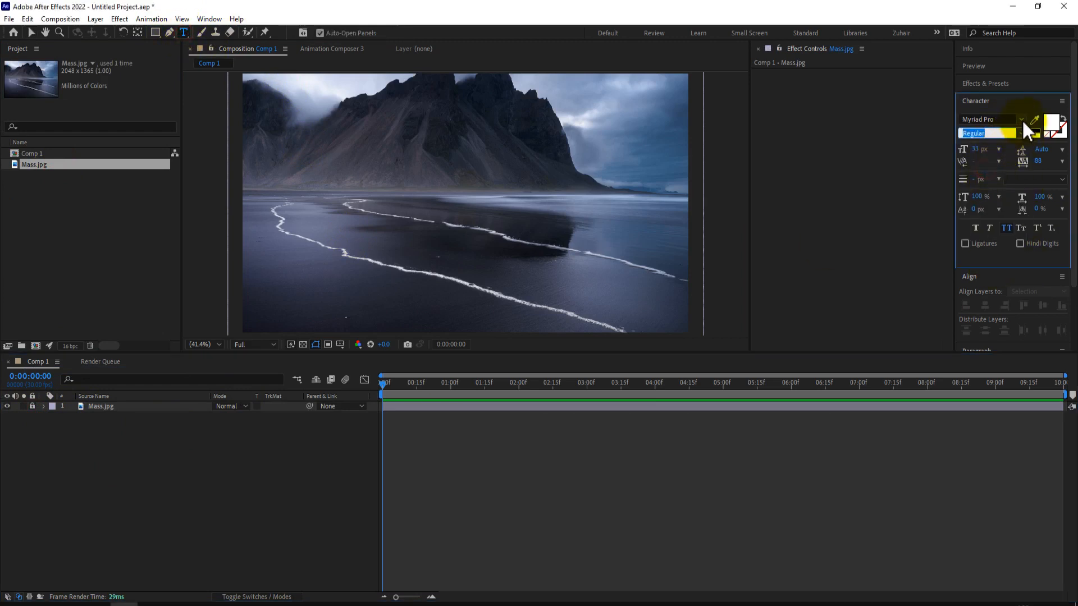
left_click(345, 225)
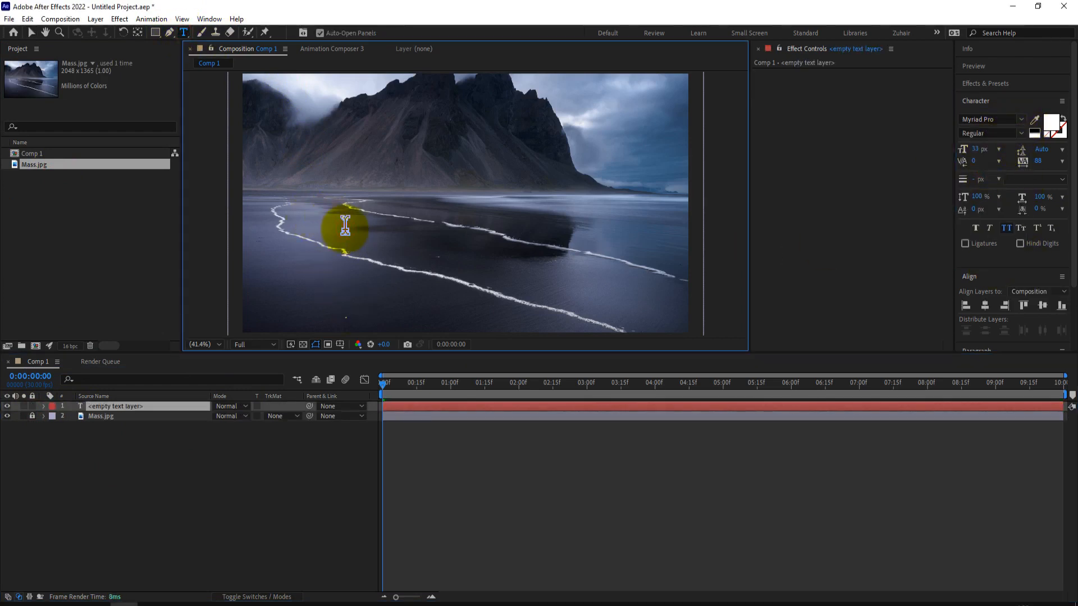
type("A")
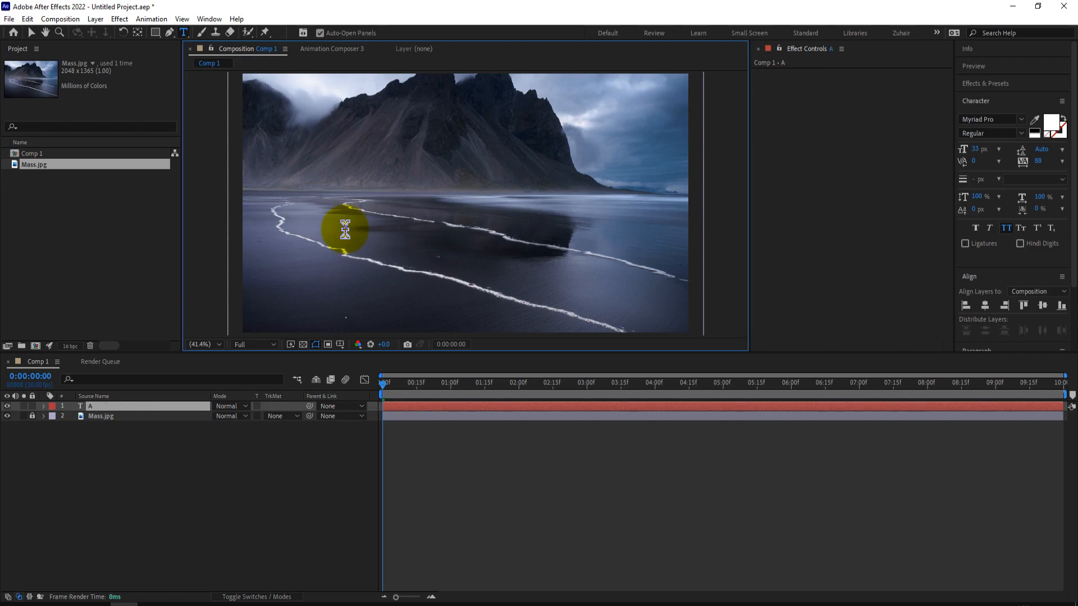
type("I AMA")
type("Digital marketing manager")
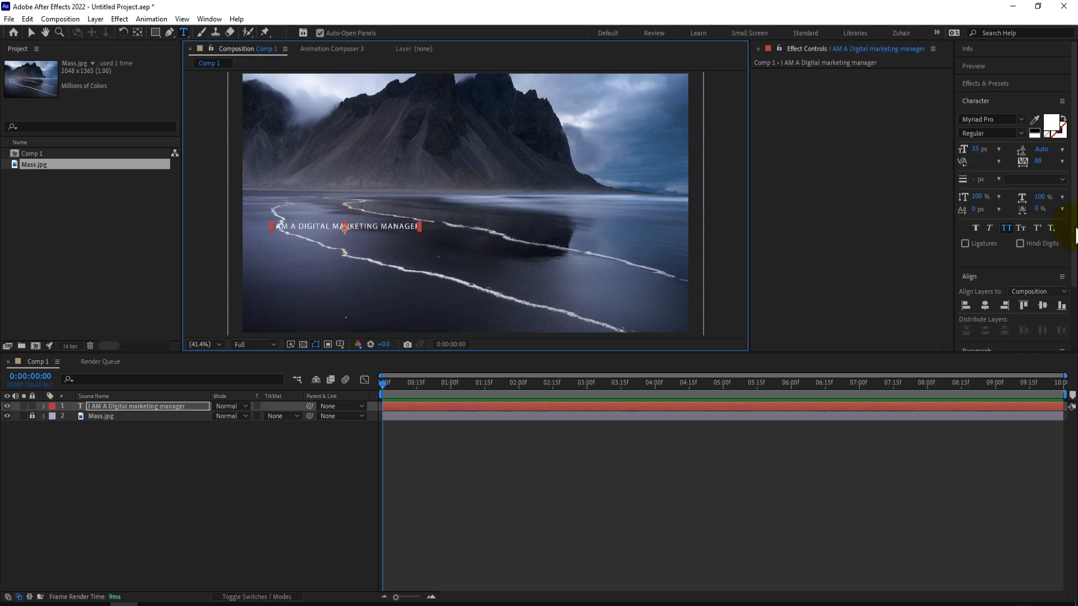
Set the text's font size to 48 px and centre it horizontally and vertically in the composition
left_click(986, 306)
left_click(1042, 306)
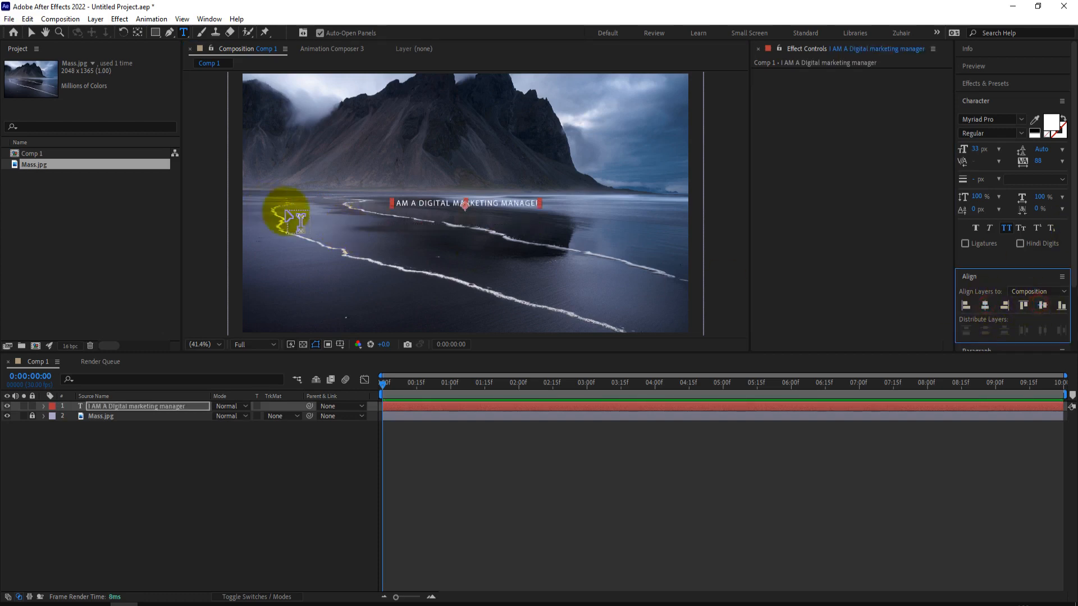
left_click_drag(975, 150, 985, 148)
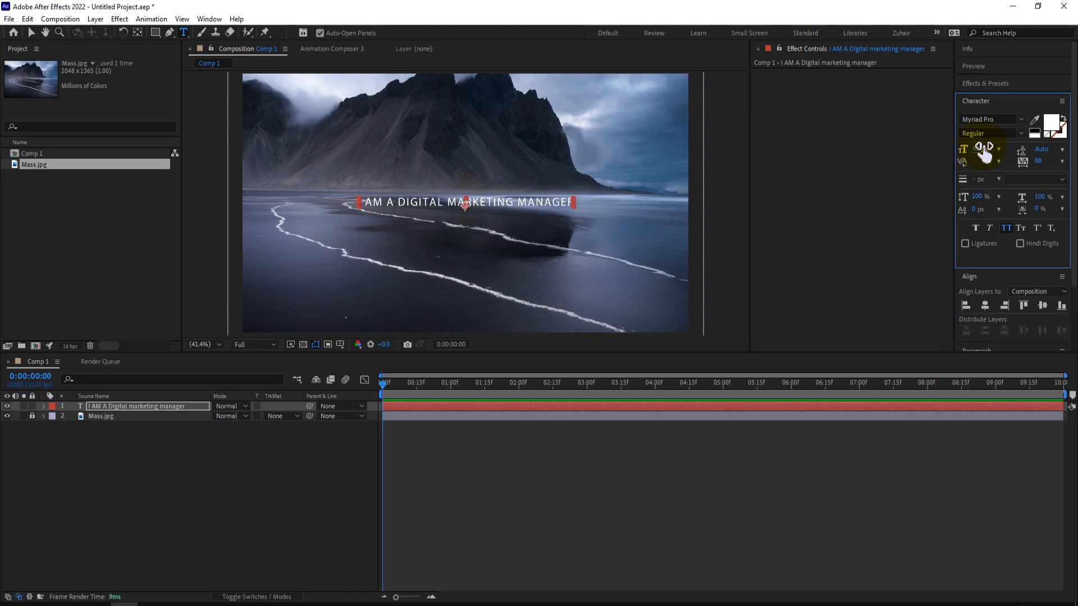
left_click(984, 307)
left_click(1043, 307)
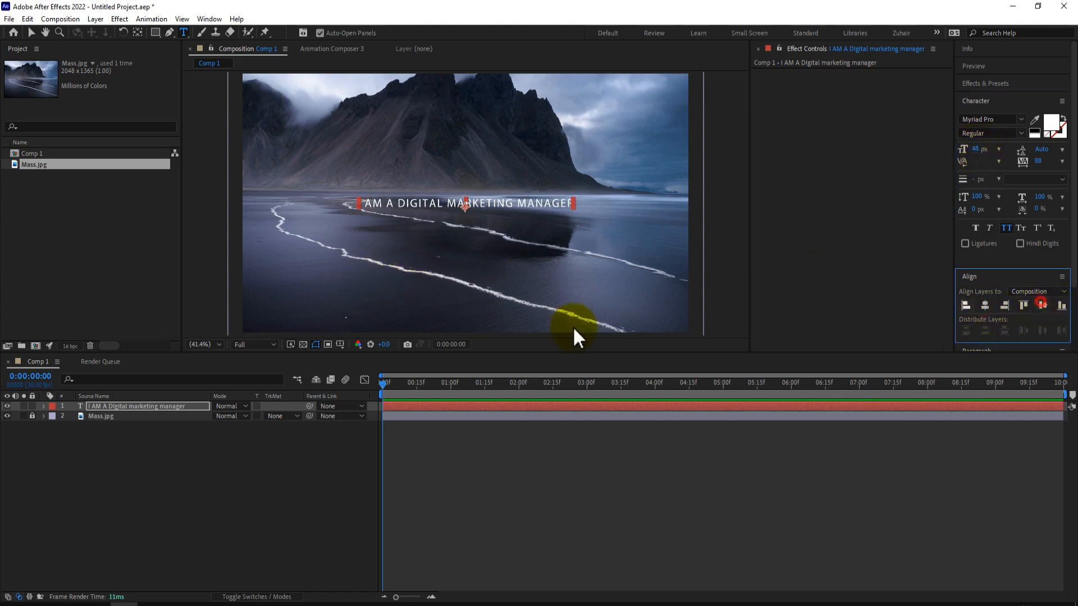
Create a second text layer reading "and a content creator" below the first line
left_click(181, 469)
left_click(183, 32)
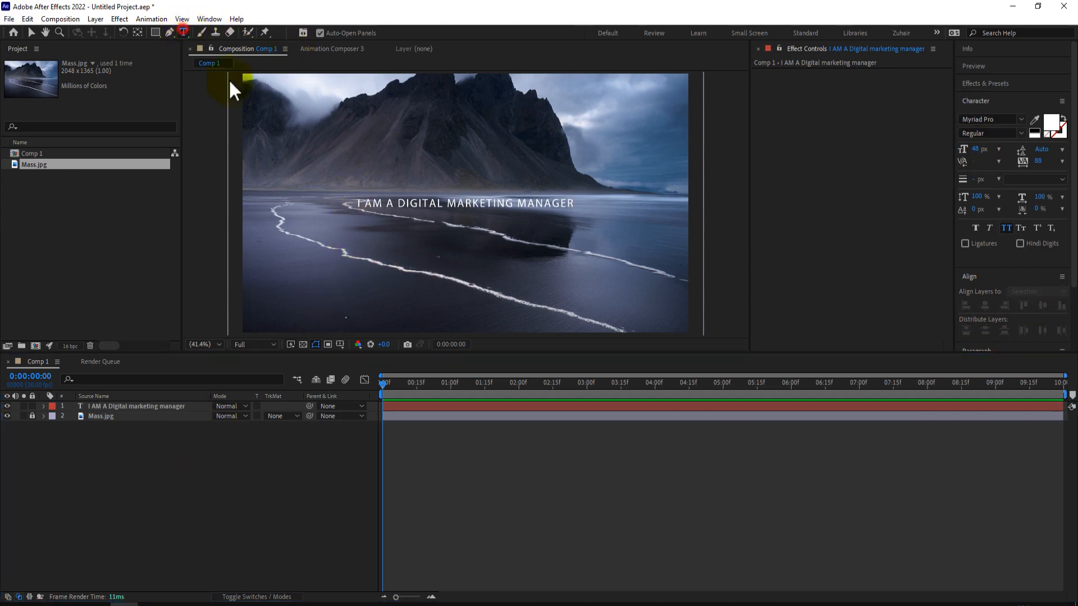
left_click(358, 224)
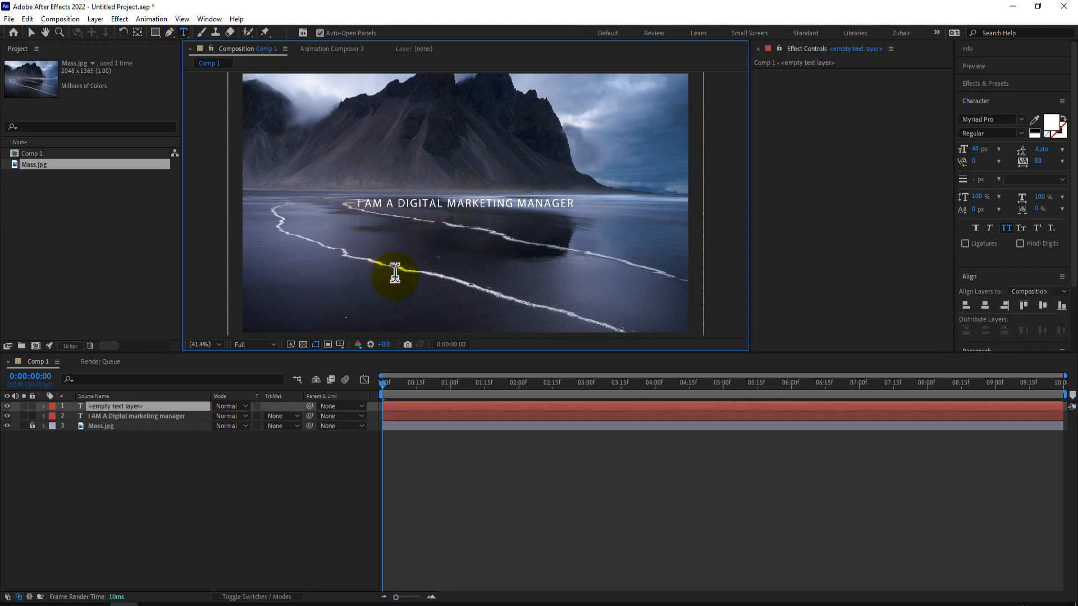
type("anad")
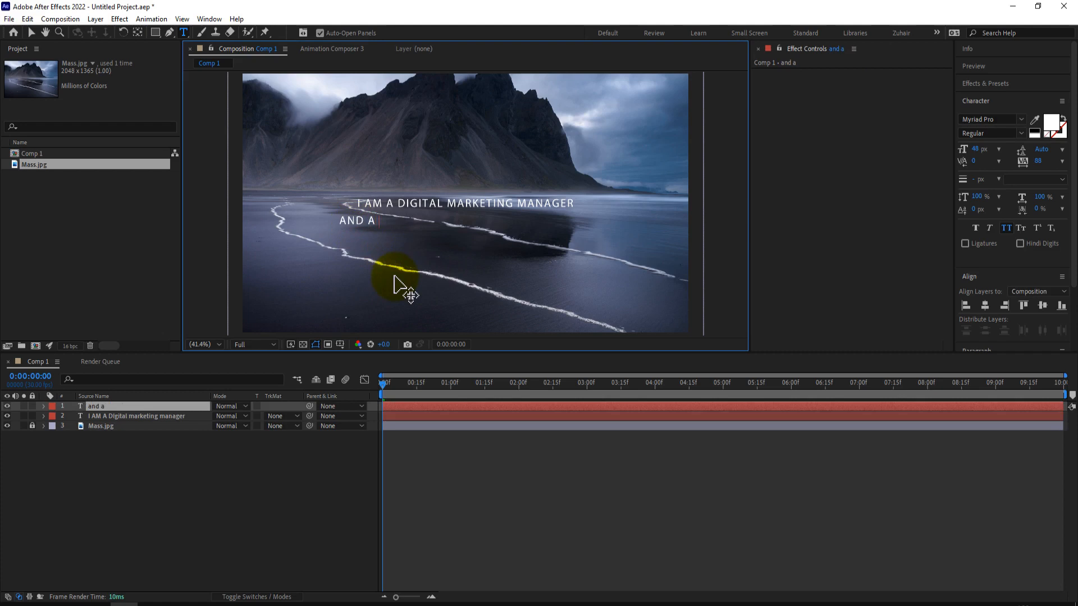
type("contect c")
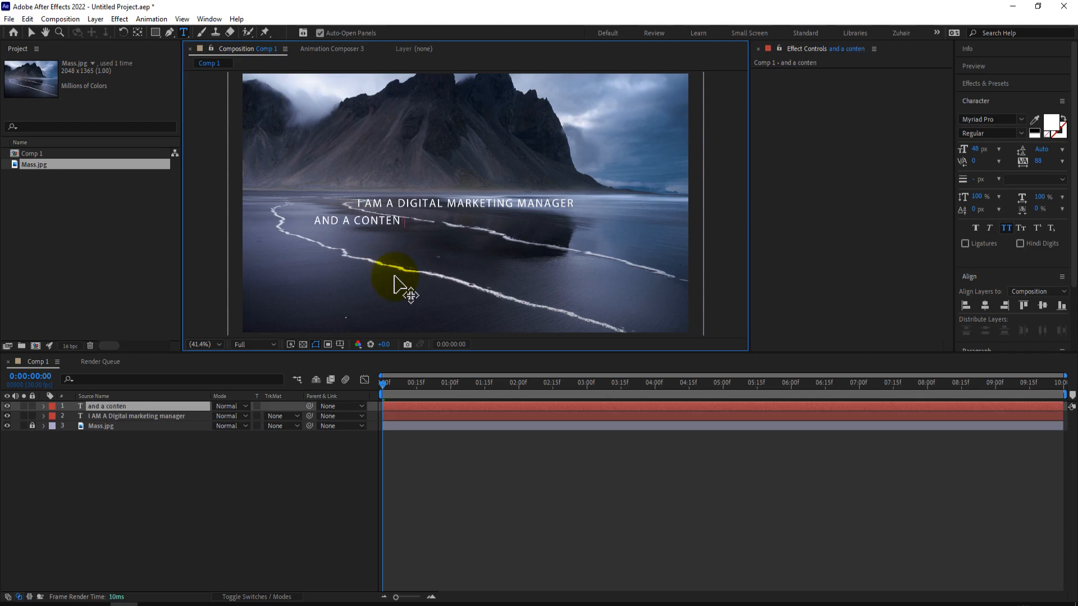
type("reator")
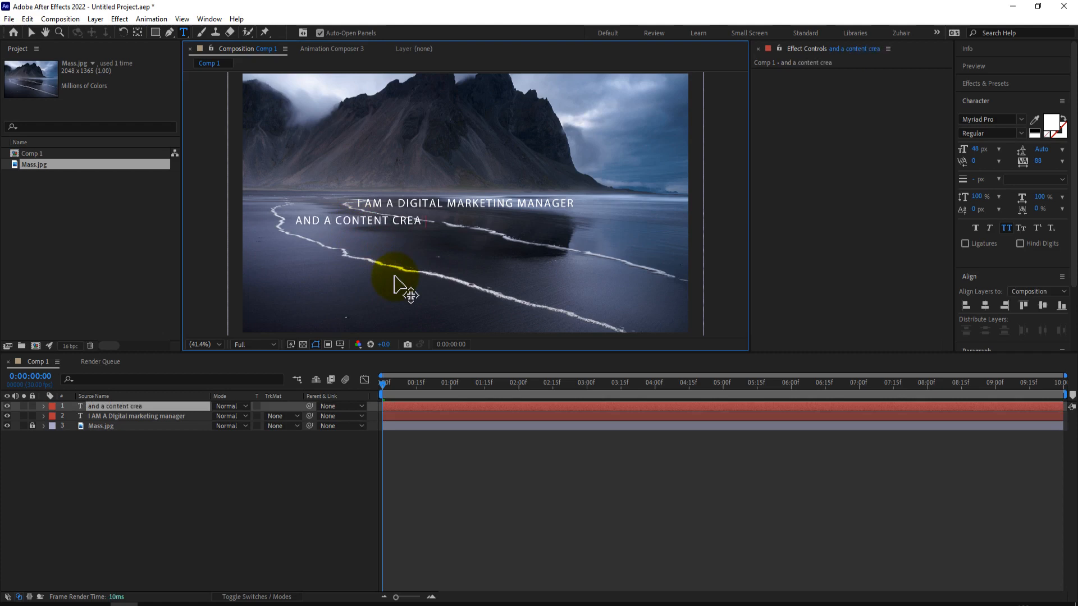
key("KP_Enter")
Centre the "and a content creator" line in the composition and move it down just beneath the first line
key("v")
left_click_drag(380, 226, 454, 220)
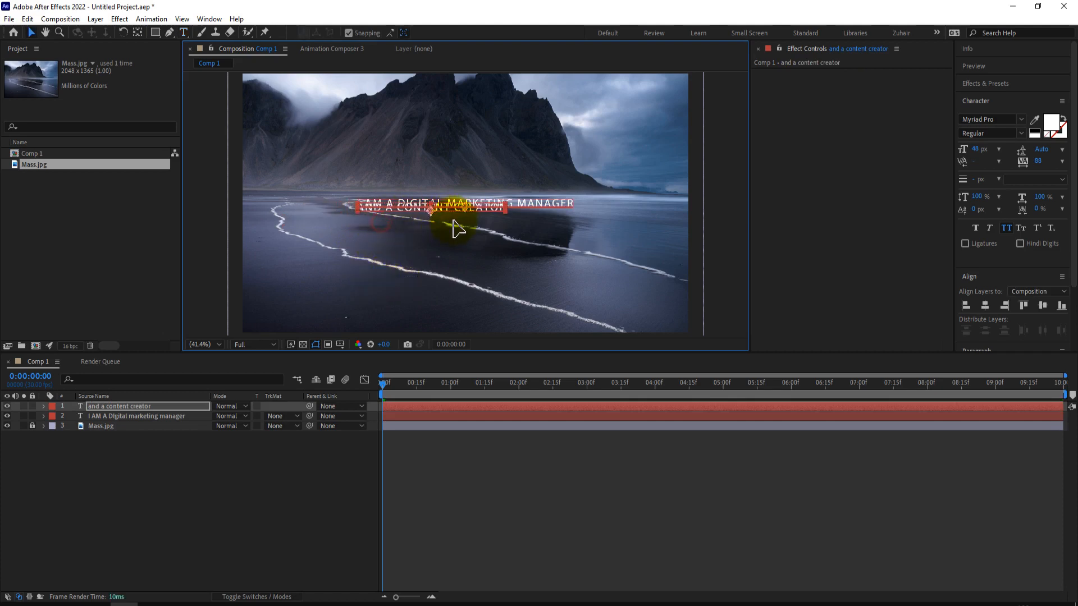
left_click(985, 306)
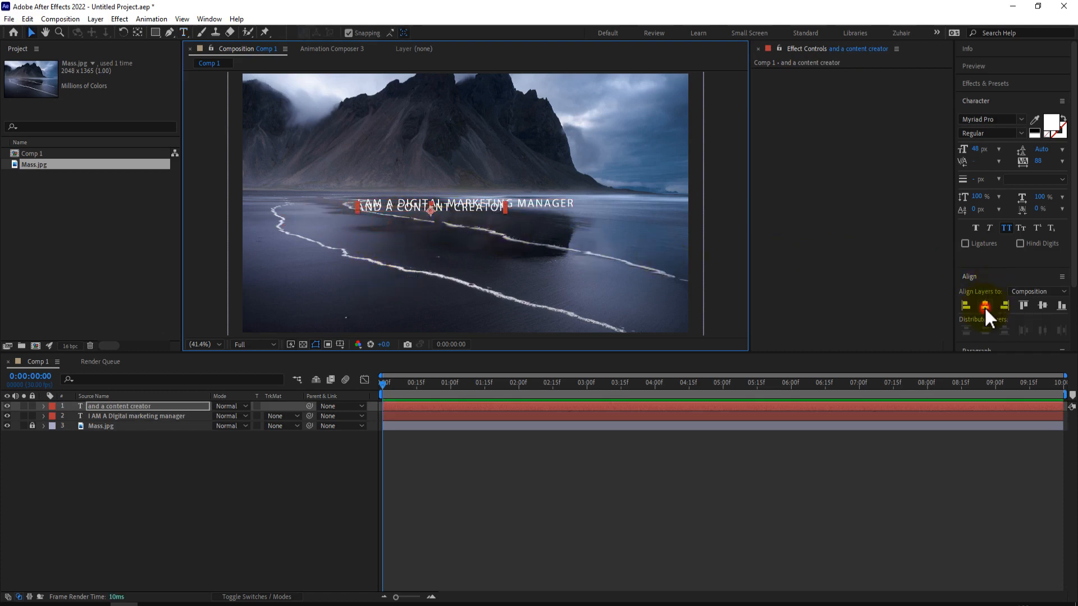
left_click(1042, 305)
key("shift+Down")
key("shift+Down")
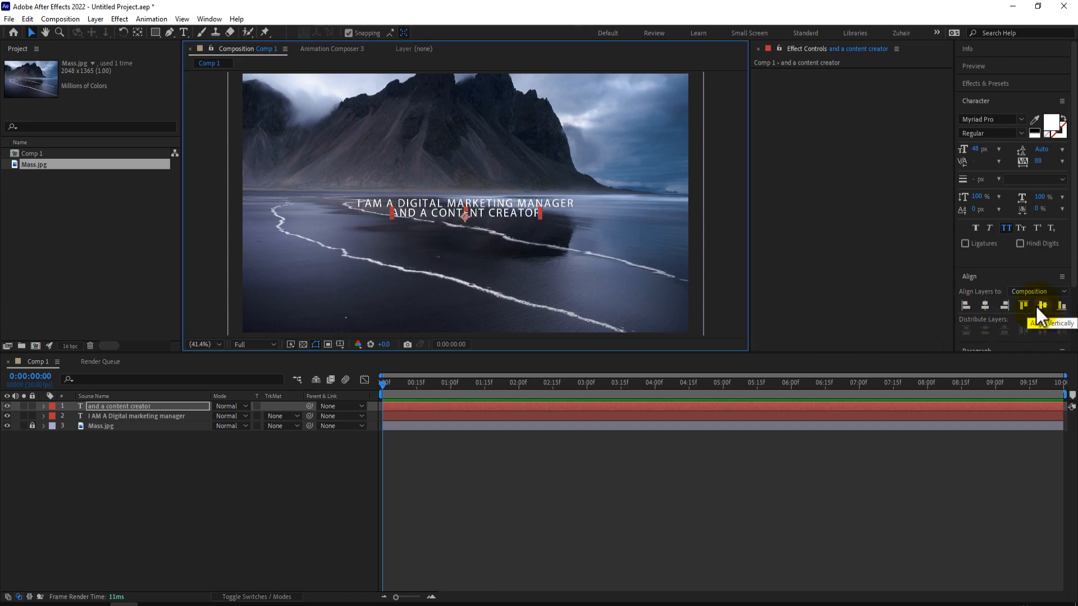
Shift the "and a content creator" line sideways until its start roughly lines up with the first line's left edge
key("shift+Left")
key("shift+Left")
key("shift+Left")
key("shift+Left")
key("shift+Left")
key("shift+Left")
key("shift+Left")
key("shift+Left")
key("shift+Left")
key("shift+Left")
key("shift+Left")
key("shift+Left")
key("shift+Left")
key("shift+Left")
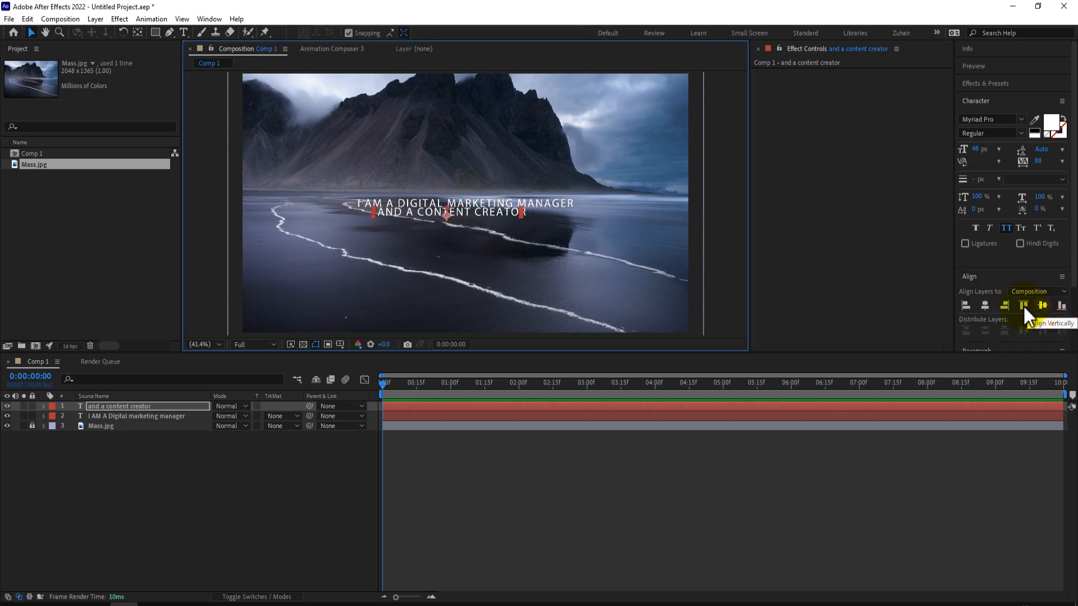
left_click(317, 483)
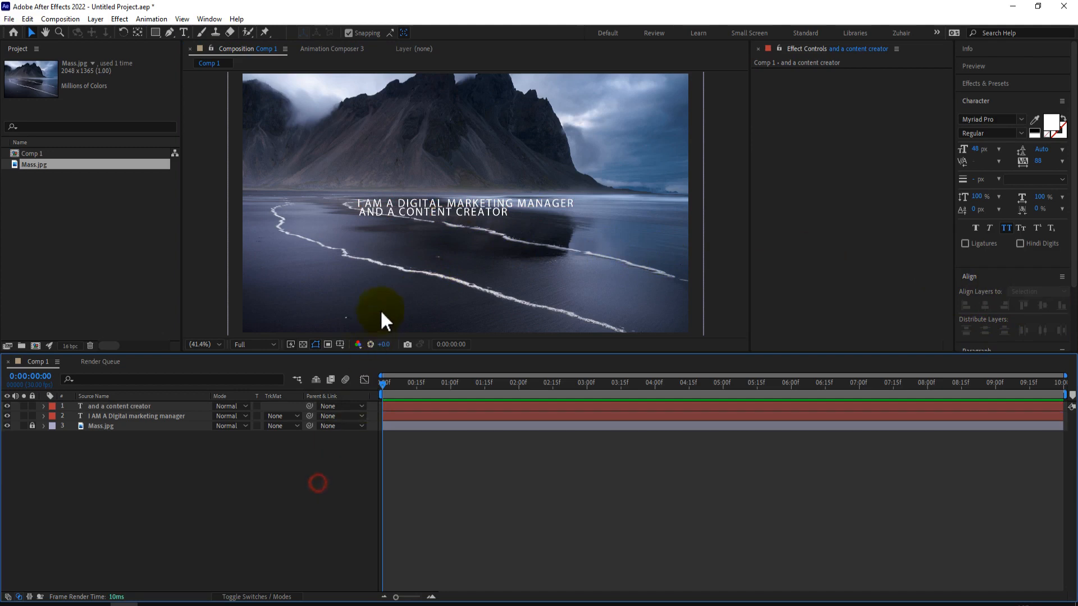
Nudge the "and a content creator" line slightly down to widen the gap below the first line
left_click(104, 407)
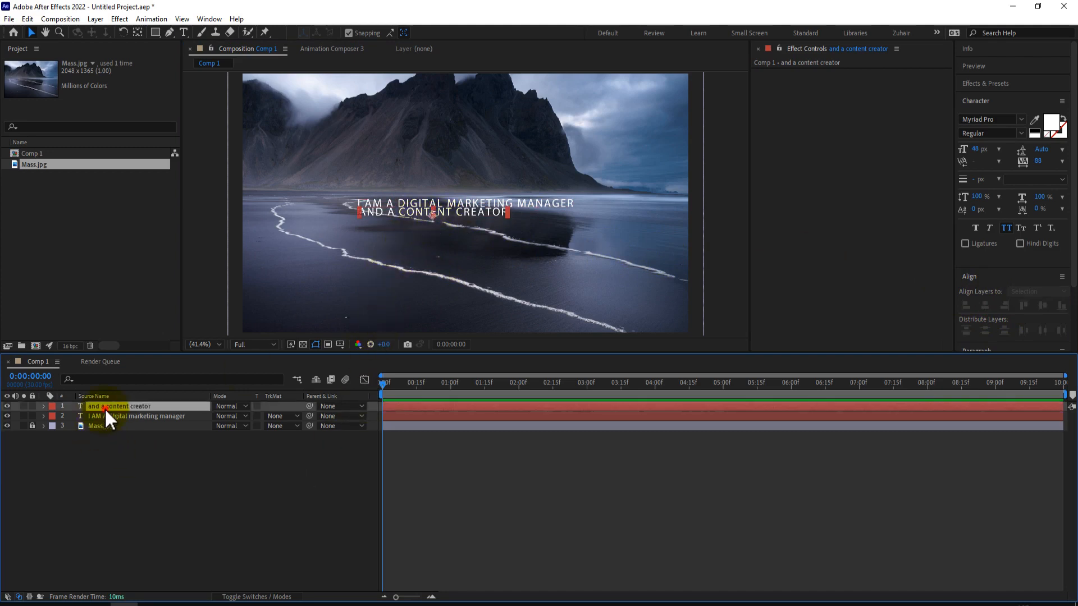
key("Down")
key("Down")
left_click(143, 466)
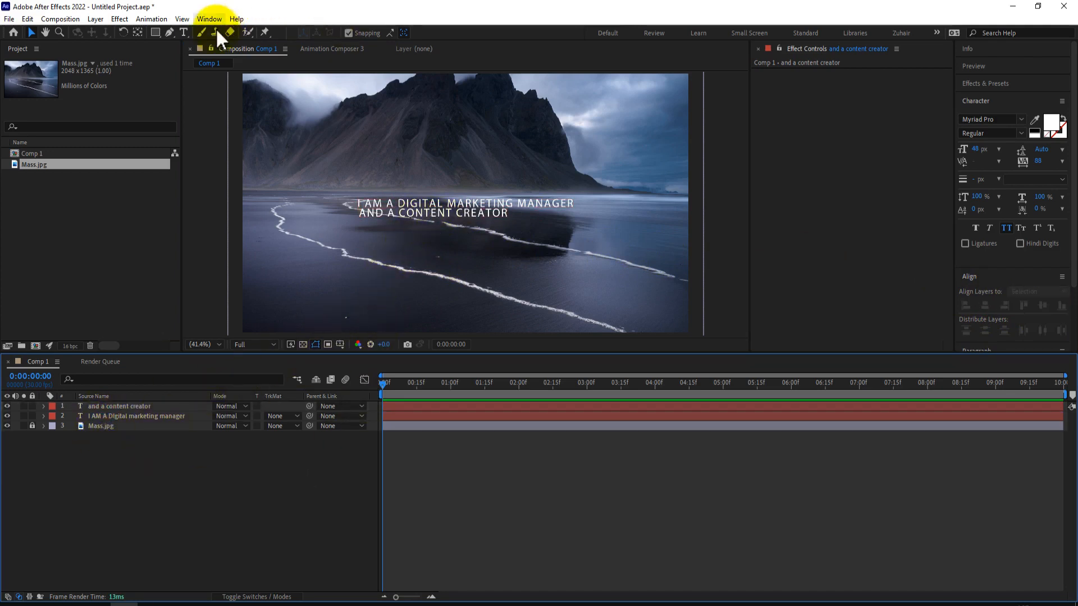
Create a title text layer with the channel name in the Black font style at 61 px, above the first line
left_click(183, 32)
left_click(1022, 134)
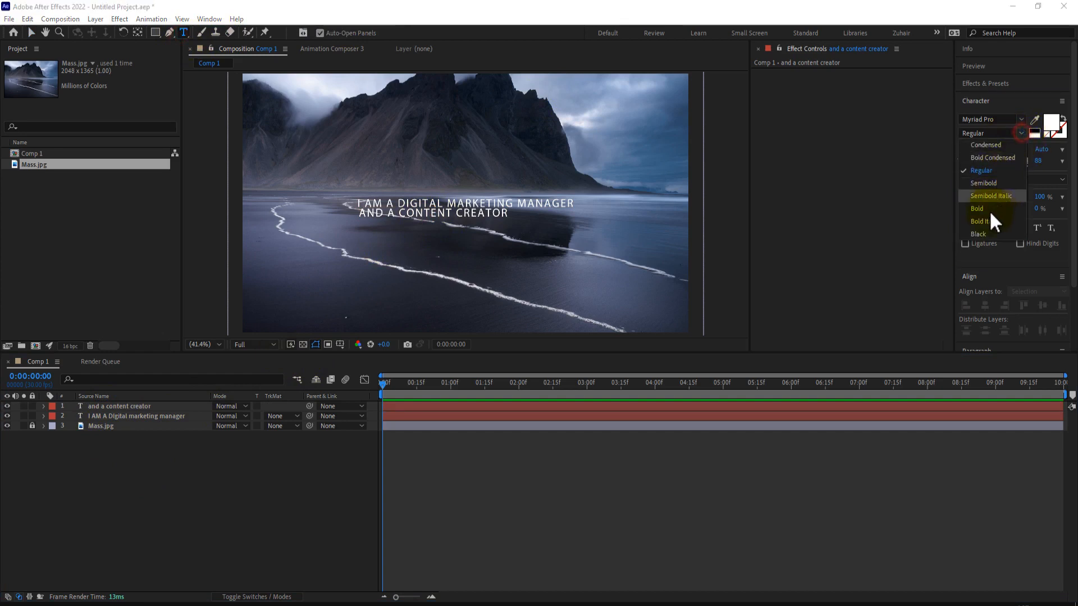
left_click(982, 235)
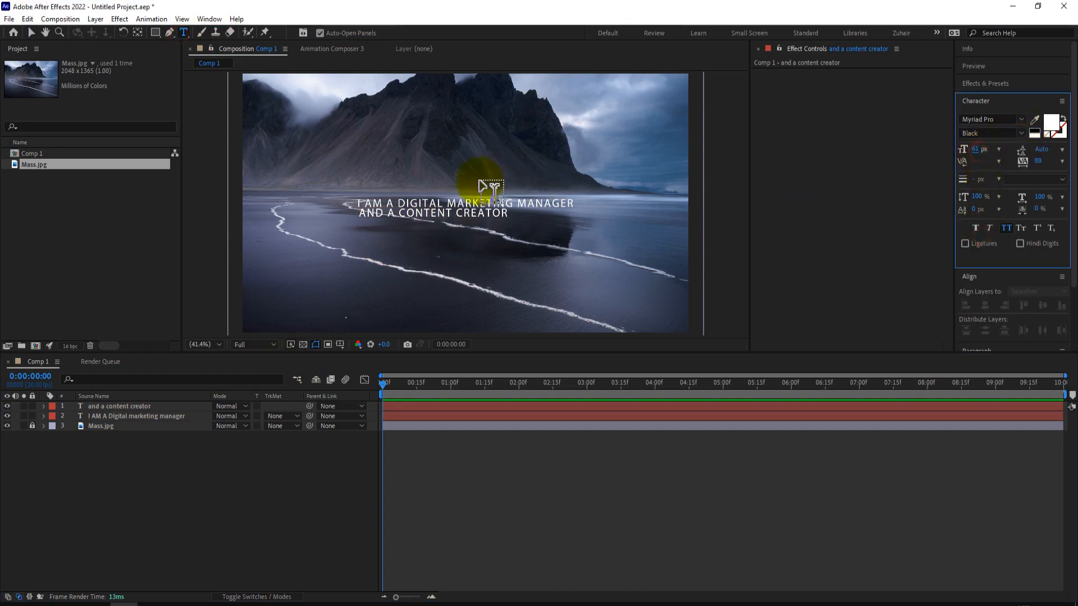
left_click(356, 179)
type("ZUHAIR OFFICIA")
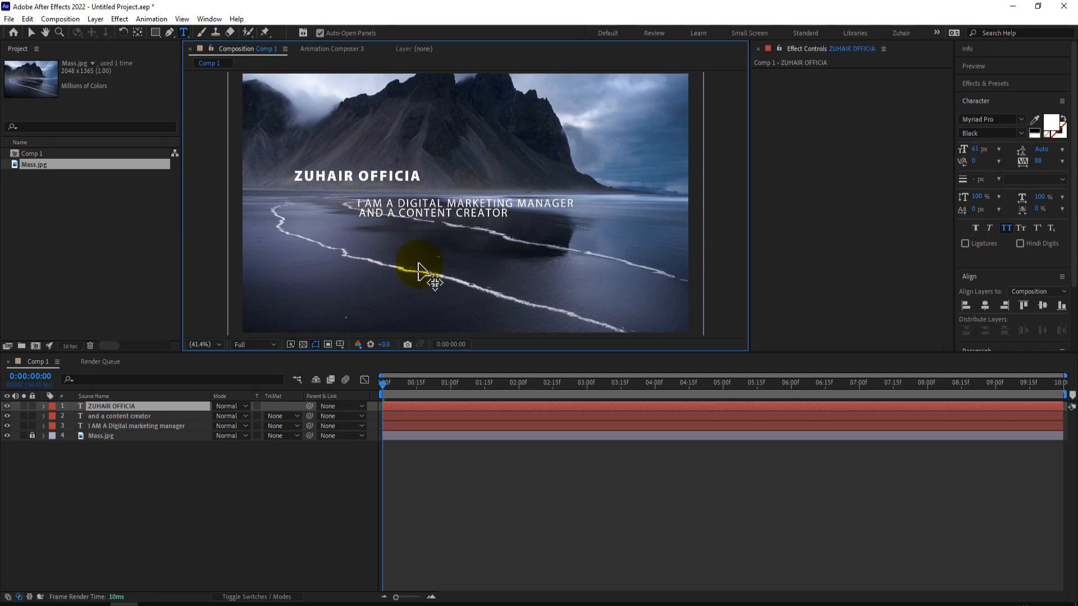
type("L")
key("Escape")
key("v")
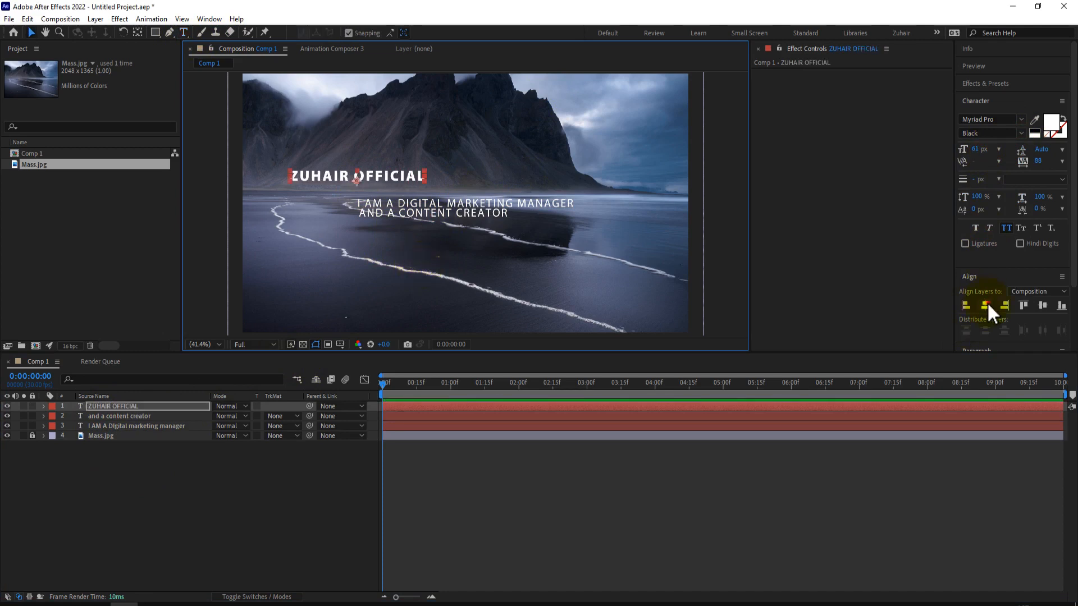
Centre the title horizontally at a font size of 100 px and move it down directly above the first line
left_click(985, 305)
left_click_drag(975, 148, 175, 360)
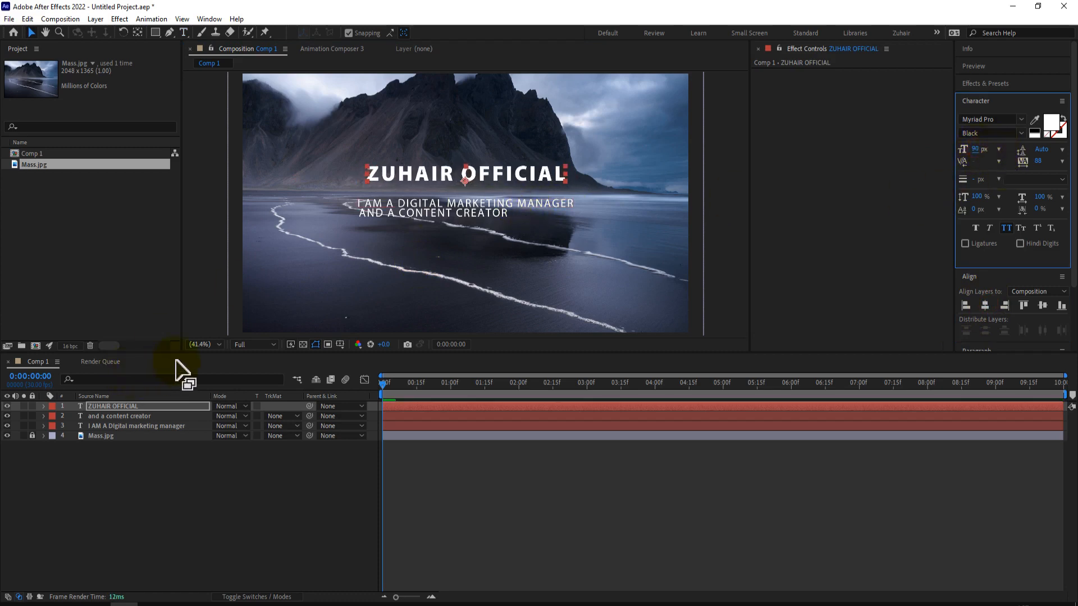
left_click(124, 404)
key("shift+Down")
key("shift+Down")
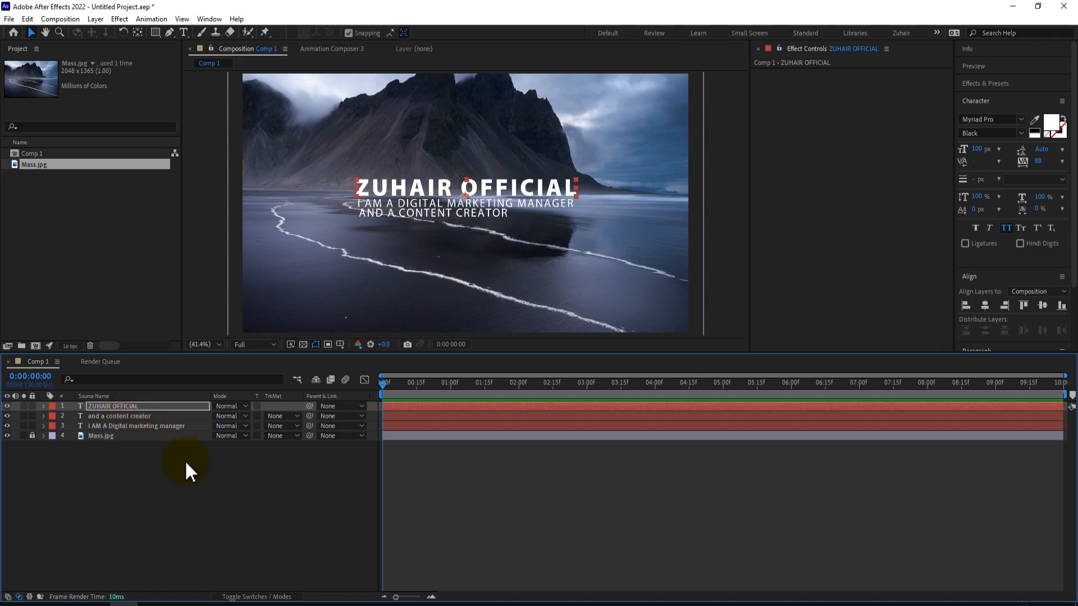
left_click(203, 481)
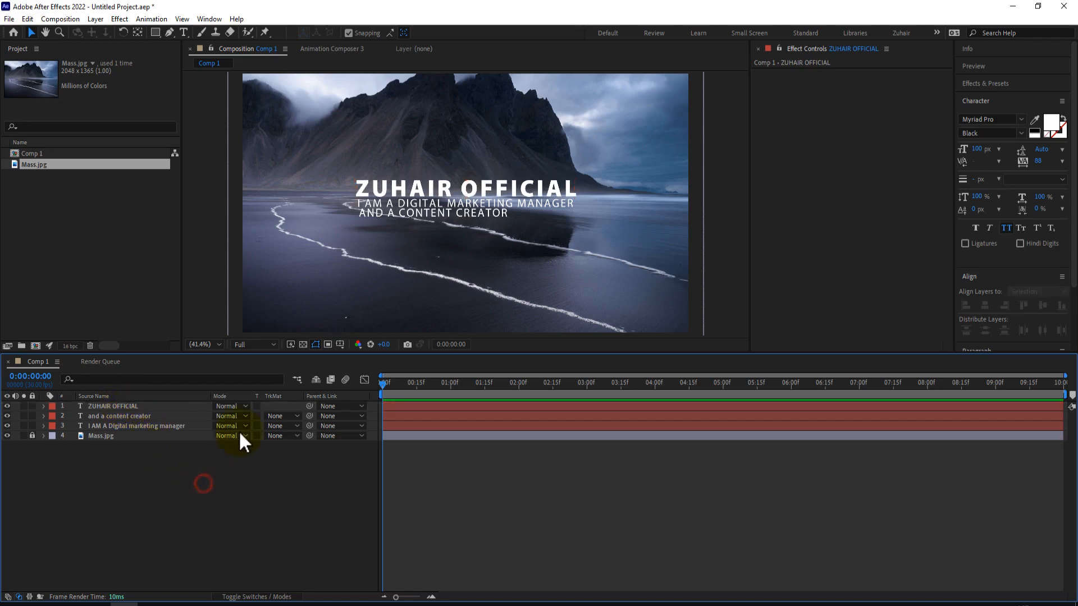
Show the rulers and place a vertical guide at the left edge of the "I AM A Digital marketing manager" line
scroll(349, 180, "up", 3)
left_click_drag(408, 194, 481, 204)
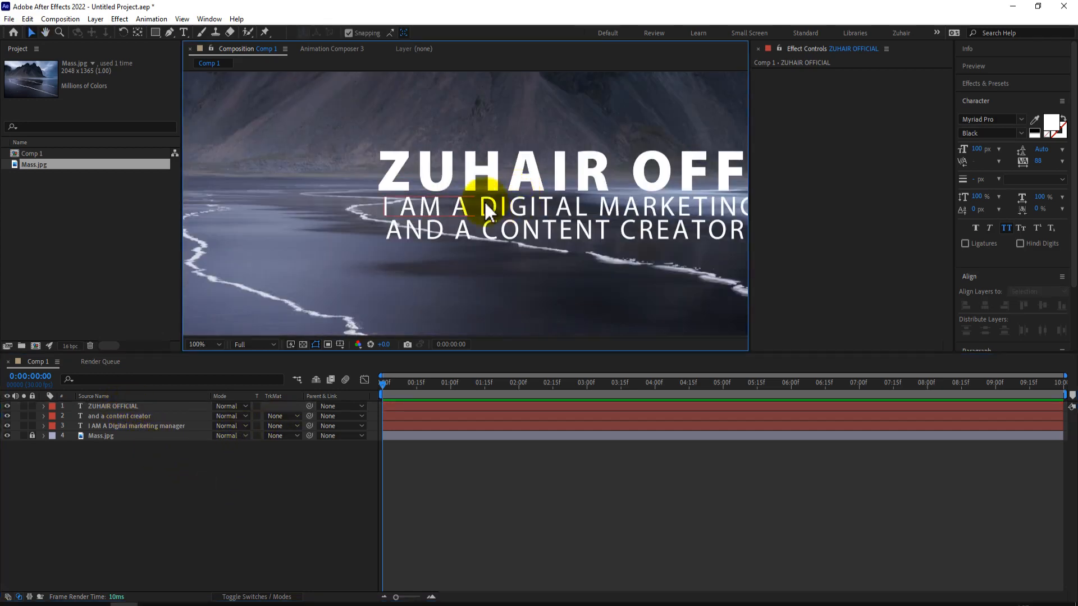
key("ctrl+r")
left_click_drag(190, 153, 716, 187)
scroll(405, 214, "up", 1)
scroll(353, 204, "up", 2)
scroll(393, 135, "down", 2)
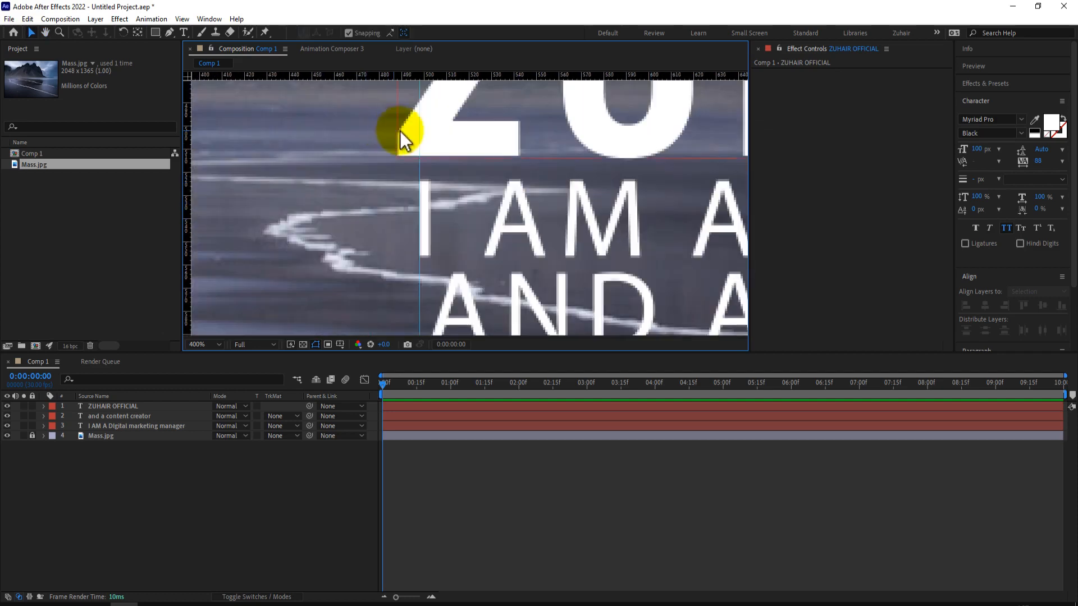
Reduce the title's font size to 96.6 px to match the width of the line below it
scroll(427, 130, "down", 2)
left_click(510, 154)
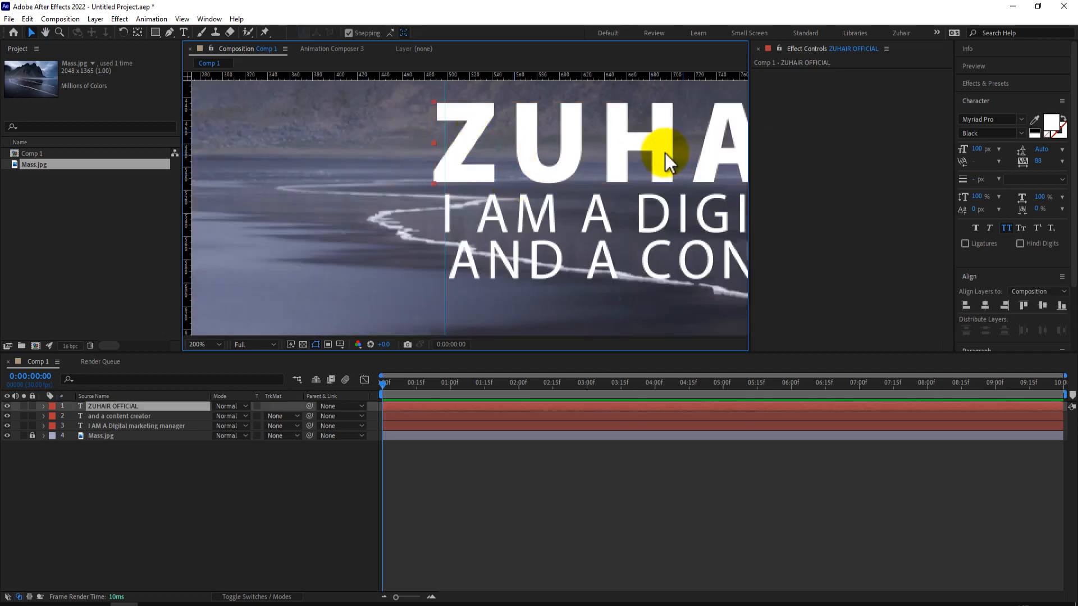
scroll(541, 168, "right", 10)
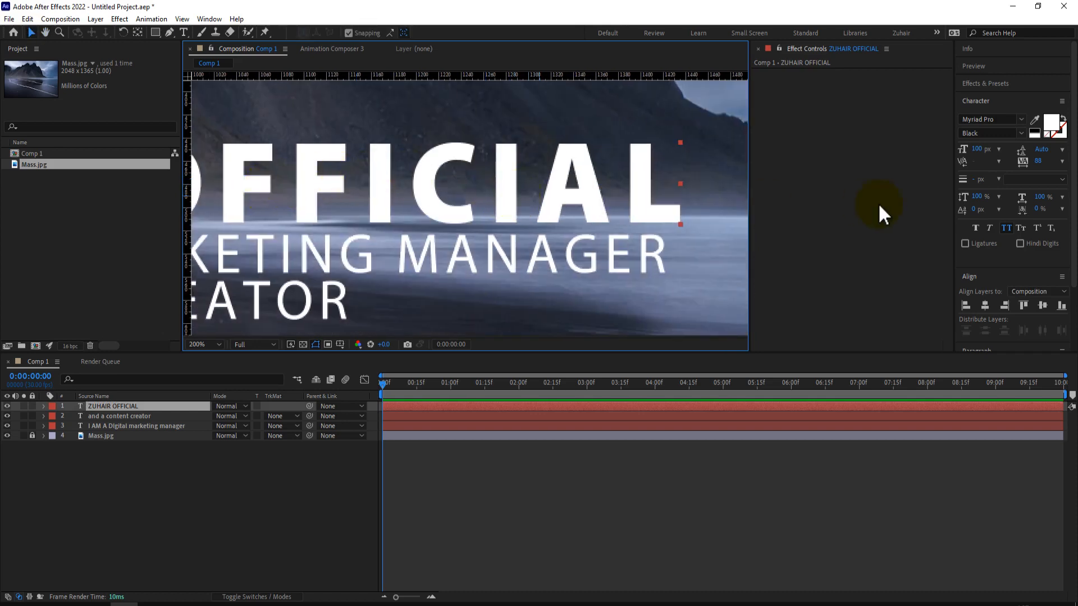
left_click_drag(977, 150, 959, 147)
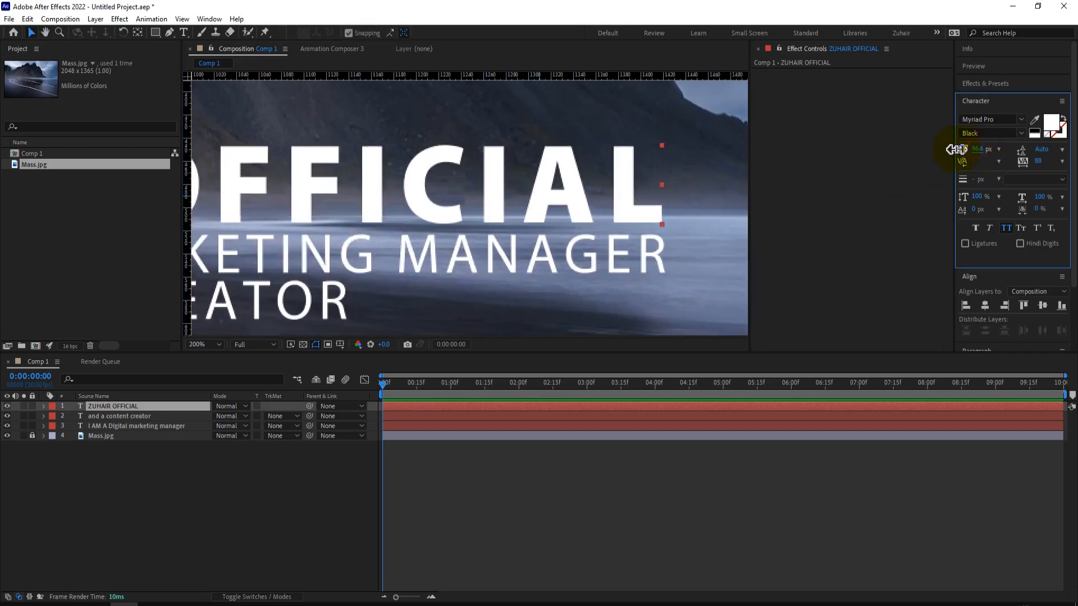
left_click(84, 161)
scroll(396, 159, "left", 13)
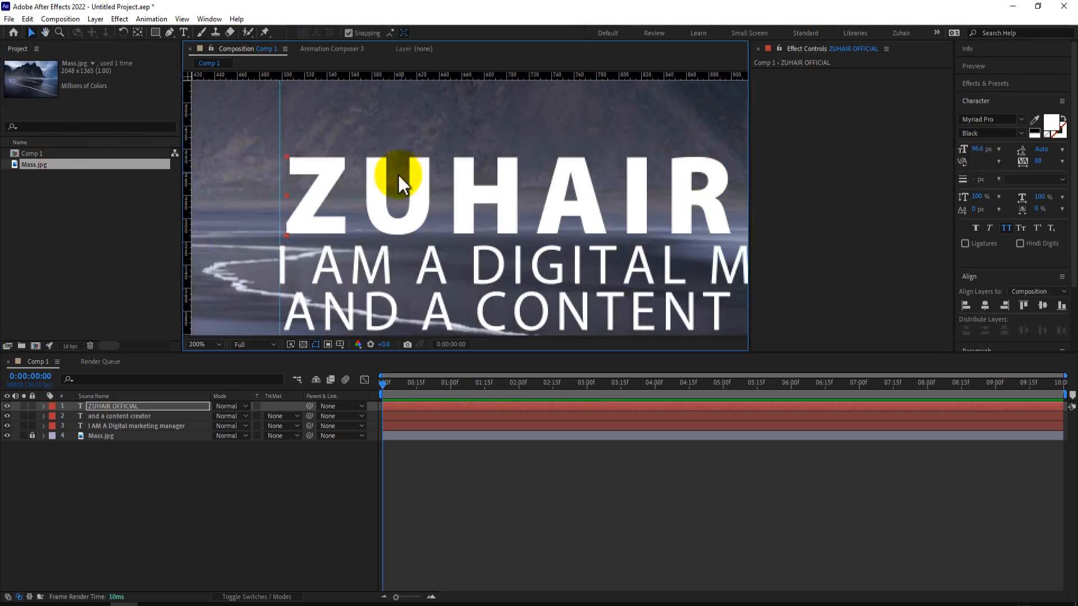
Centre the title horizontally and increase its font size to 97.5 px so its left edge meets the guide
key("period")
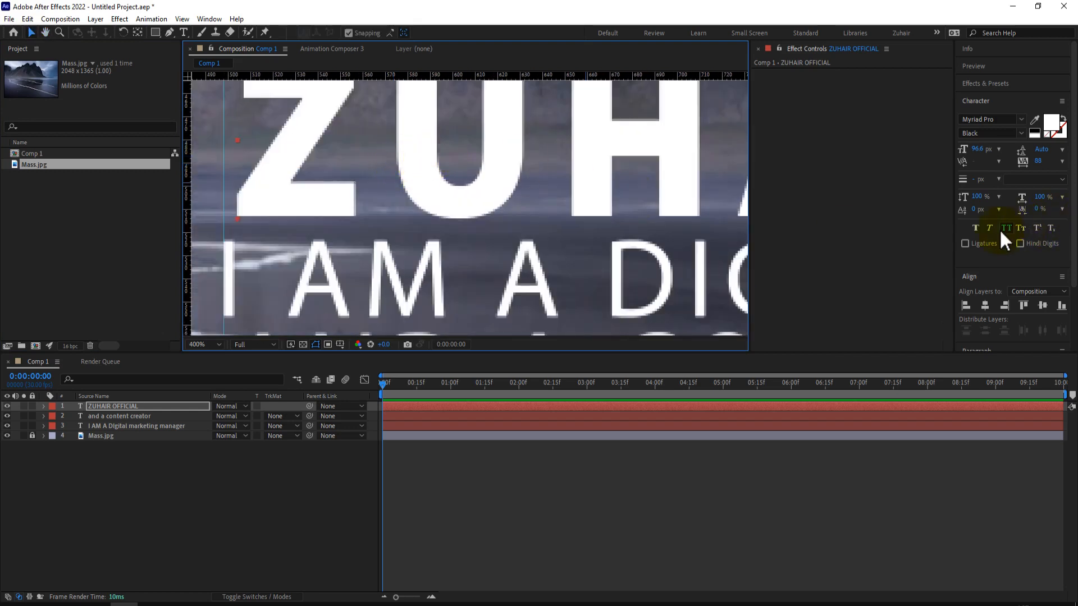
left_click(984, 305)
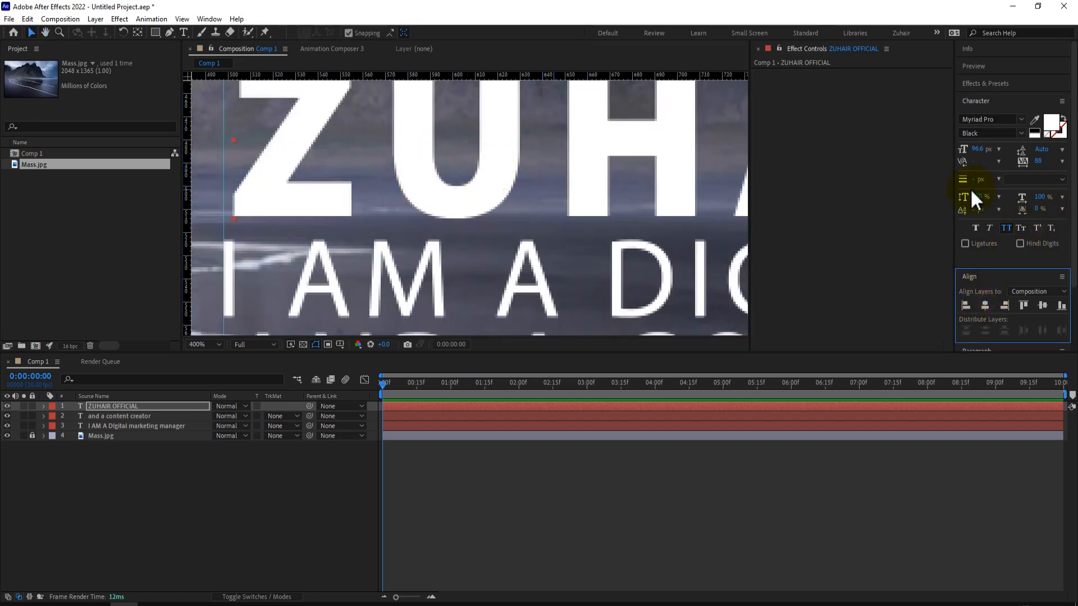
left_click_drag(985, 156, 988, 149)
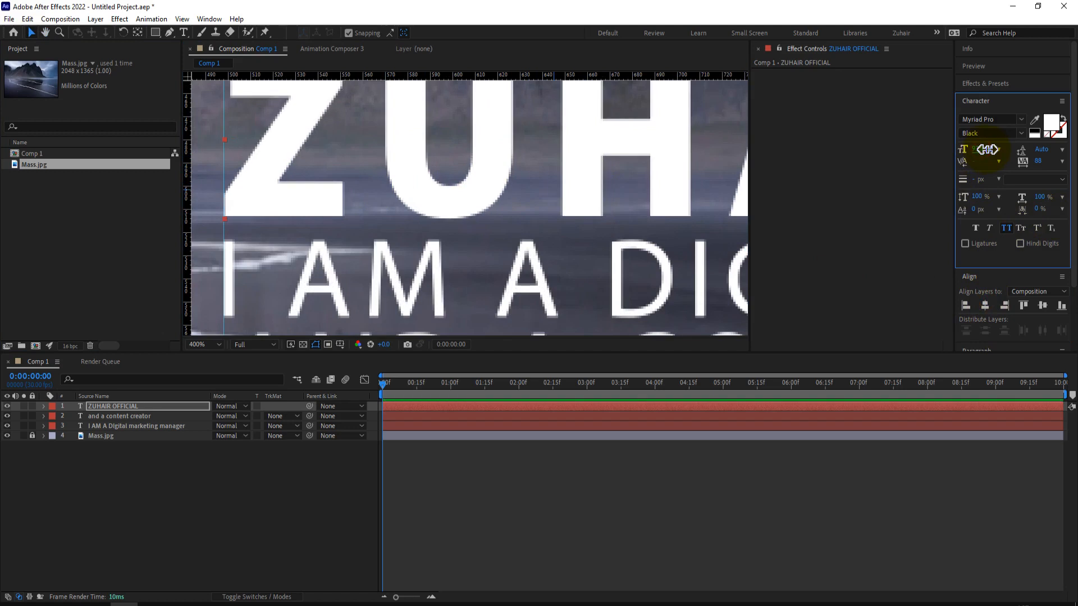
Nudge the "and a content creator" line left to align its left edge with the vertical guide
scroll(409, 141, "down", 5)
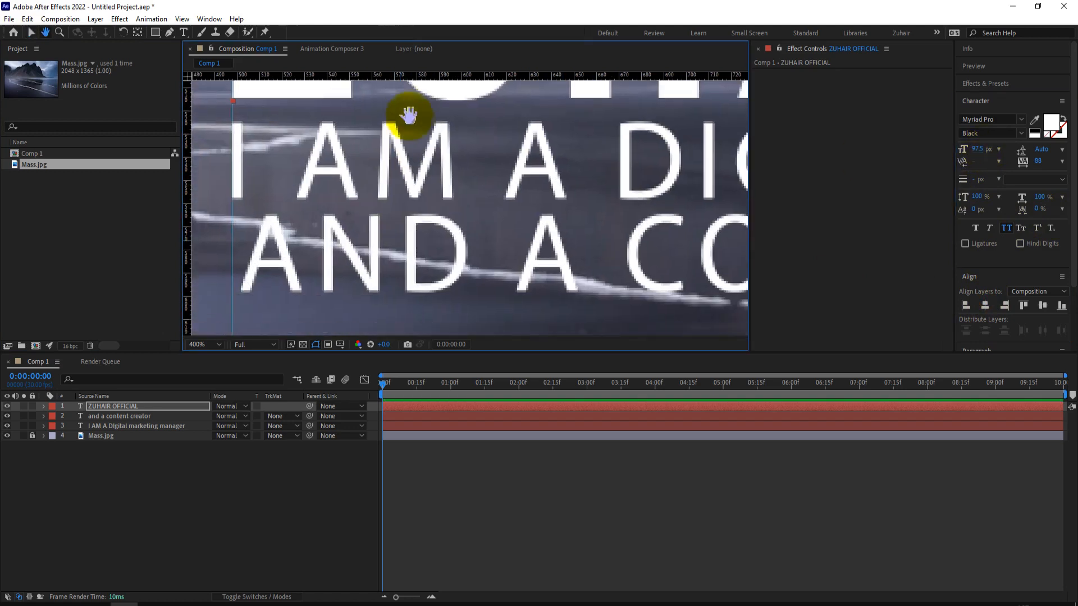
left_click(430, 173)
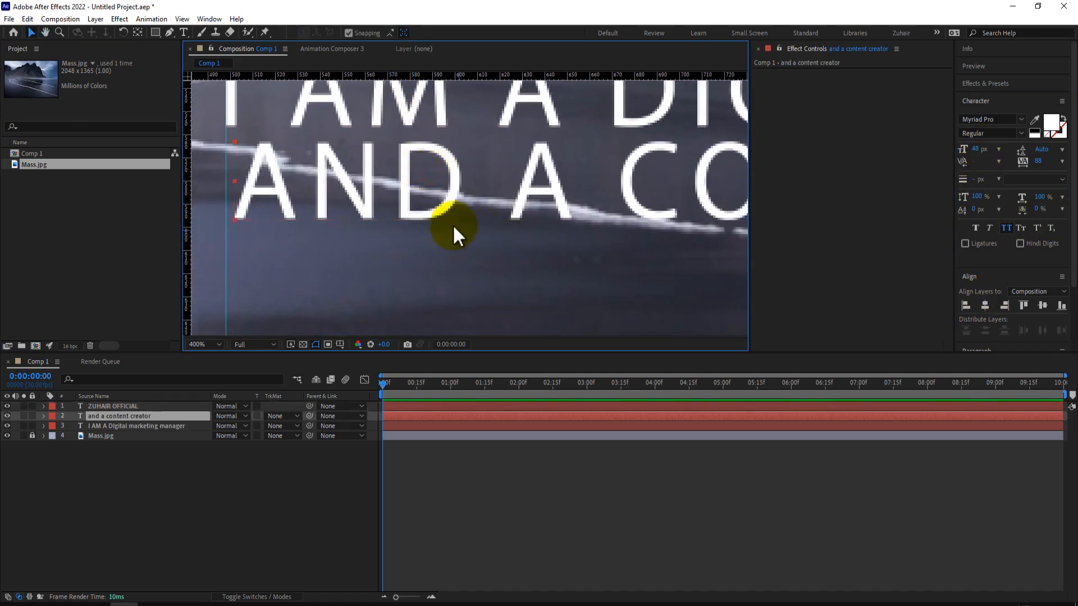
key("Left")
key("Left")
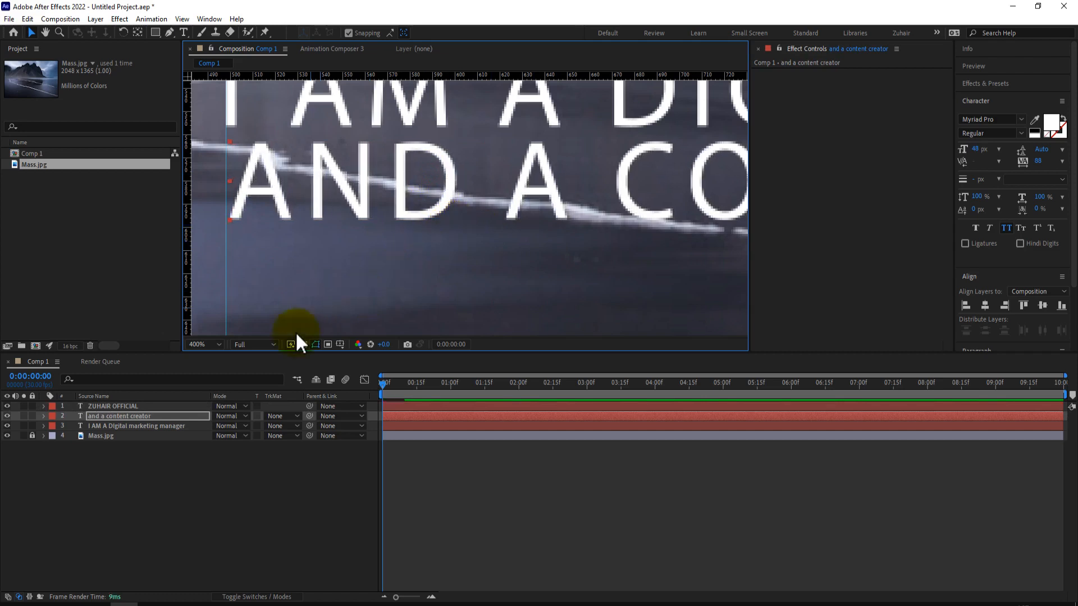
left_click(229, 489)
left_click(262, 192)
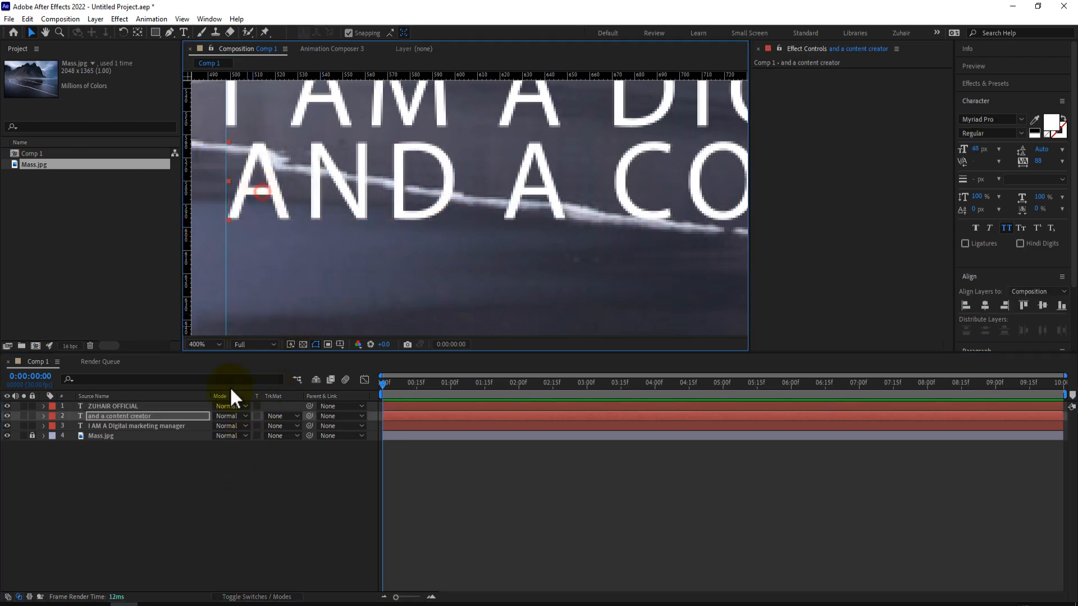
left_click(223, 495)
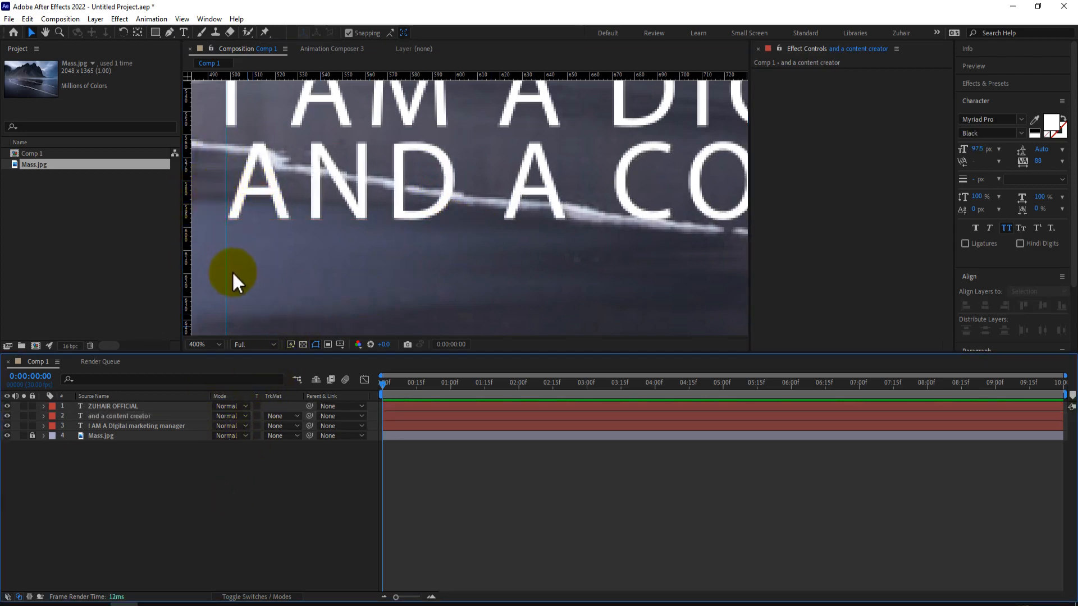
Remove the vertical guide, hide the rulers and fit the whole composition in the viewer
left_click_drag(227, 273, 171, 231)
key("ctrl+r")
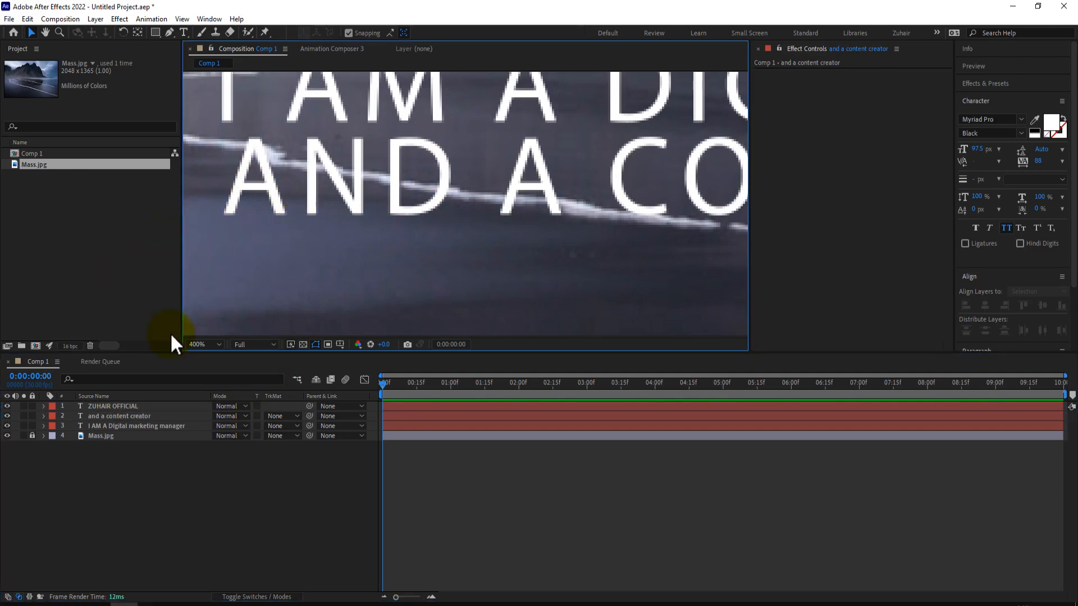
left_click(205, 344)
left_click(215, 372)
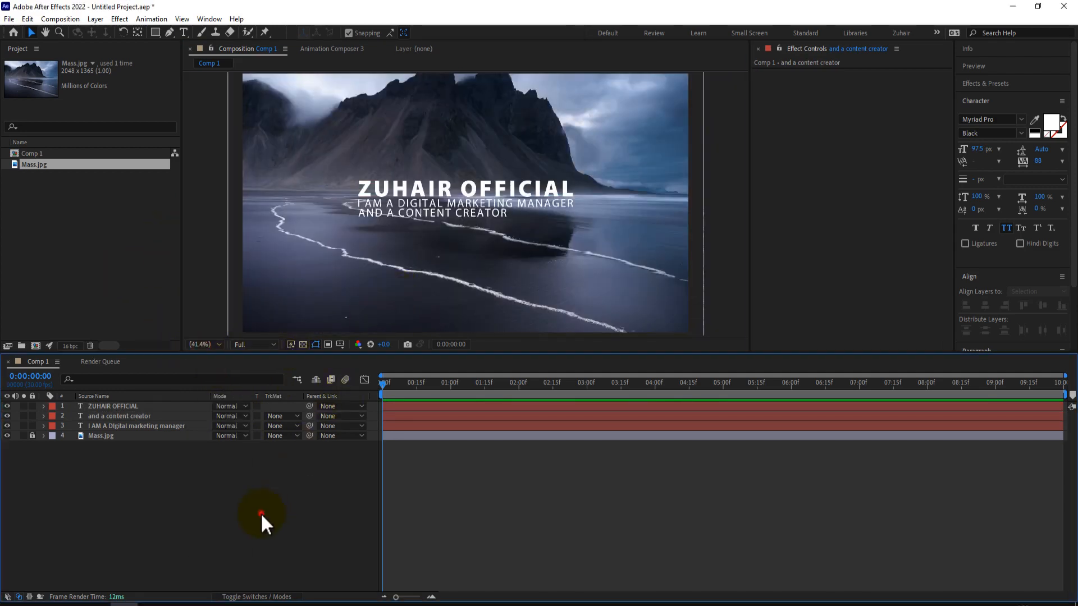
Add a Tracking text animator to the "I AM A Digital marketing manager" layer
left_click(115, 406)
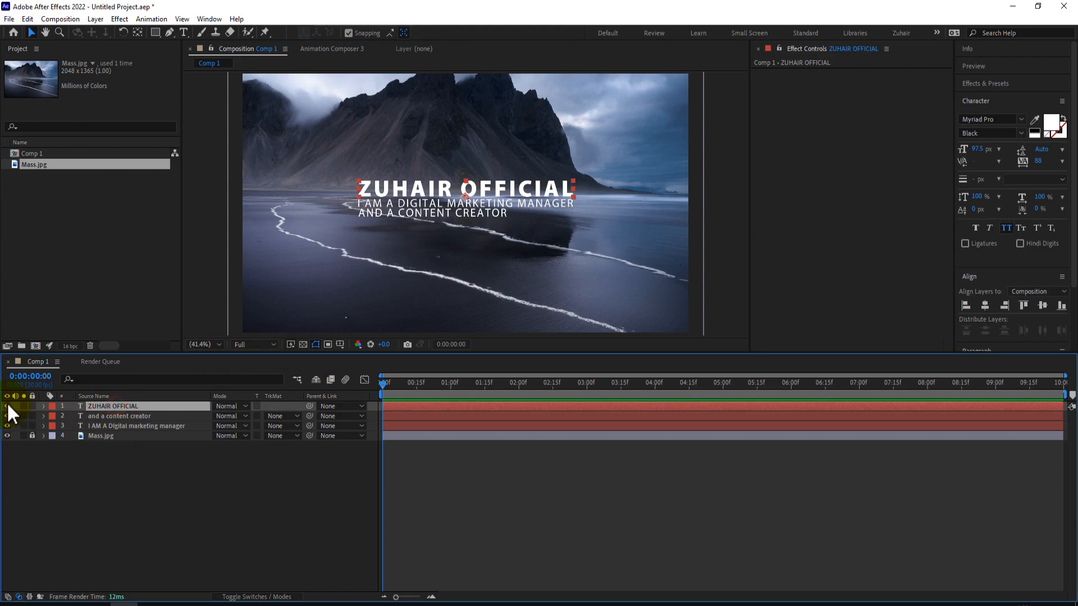
left_click(119, 416)
left_click(118, 426)
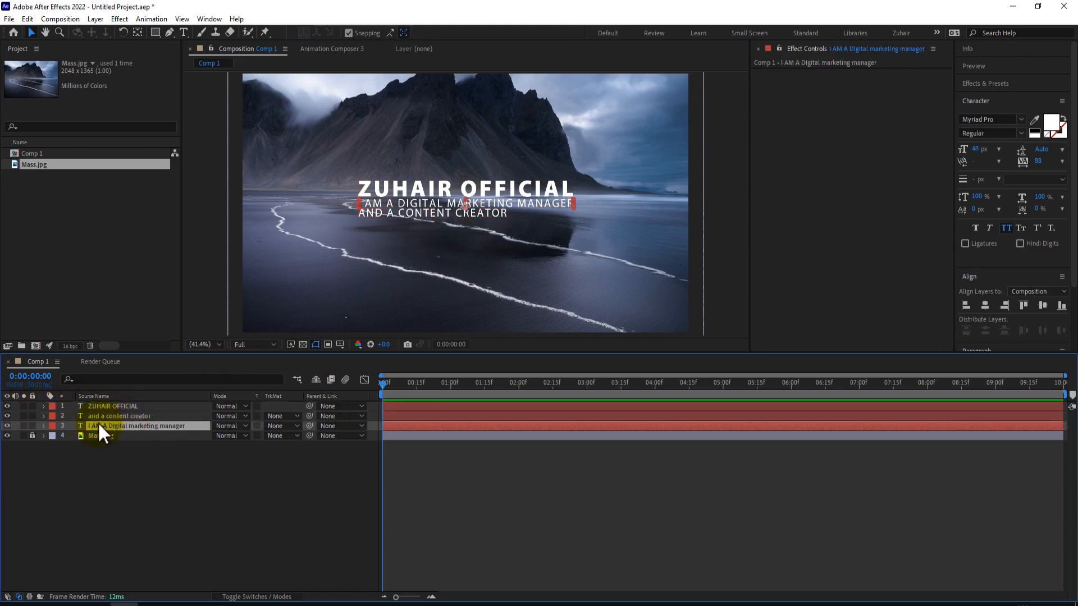
left_click(45, 426)
left_click(297, 436)
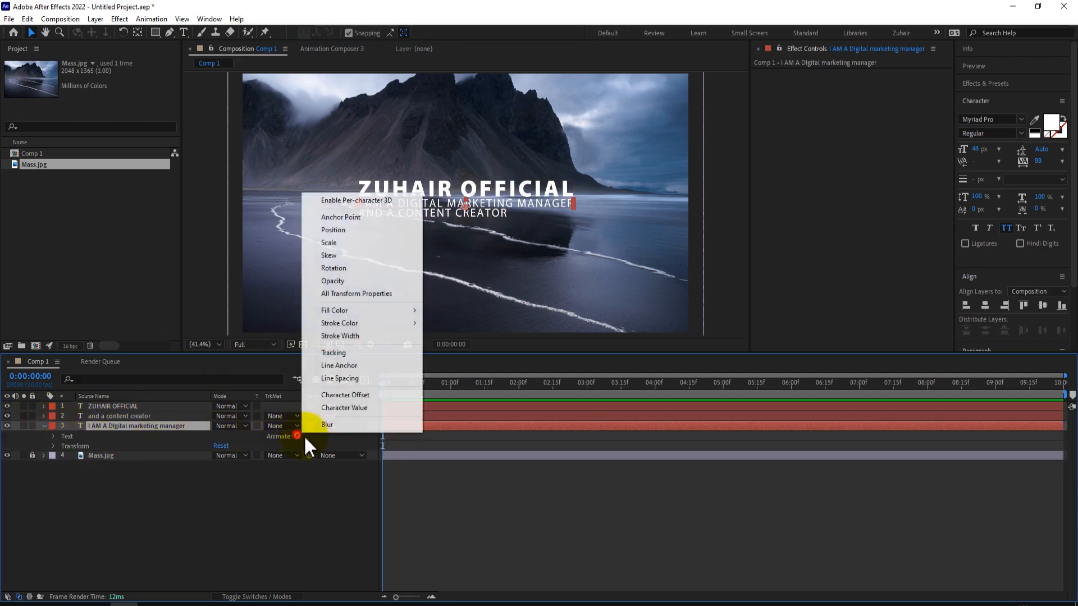
left_click(333, 352)
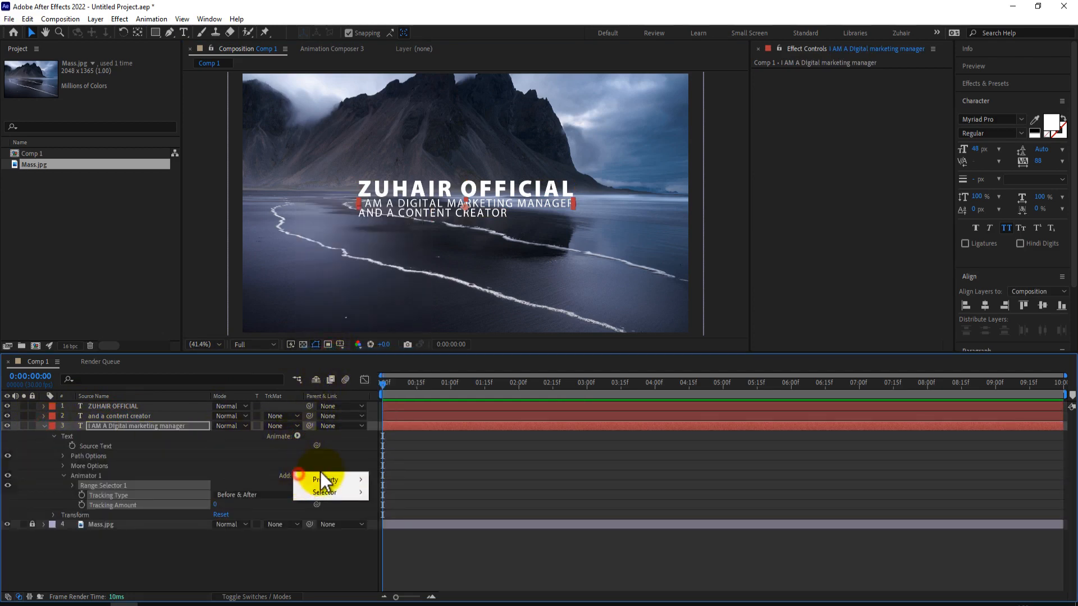
Add an Opacity property to the line's Animator 1 and set it to 0%
left_click(321, 472)
left_click(297, 475)
mouse_move(332, 477)
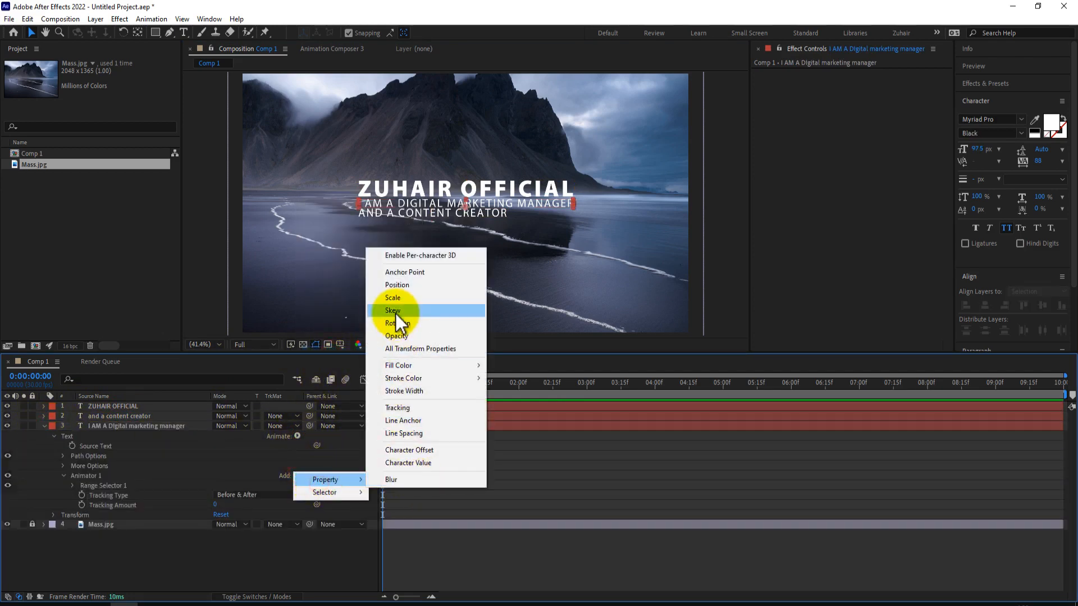
left_click(392, 336)
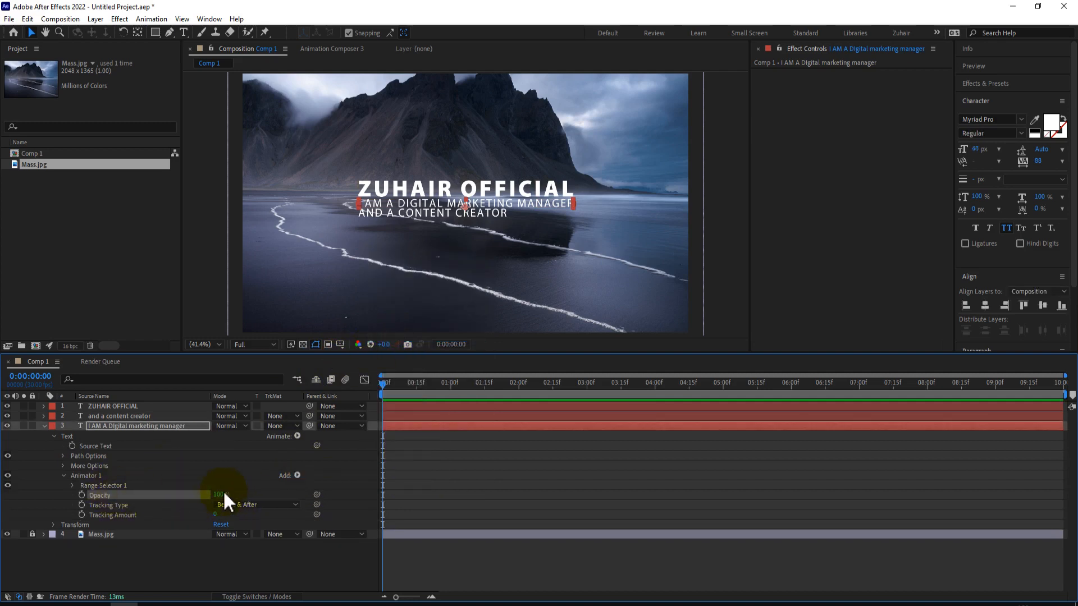
left_click_drag(210, 495, 149, 495)
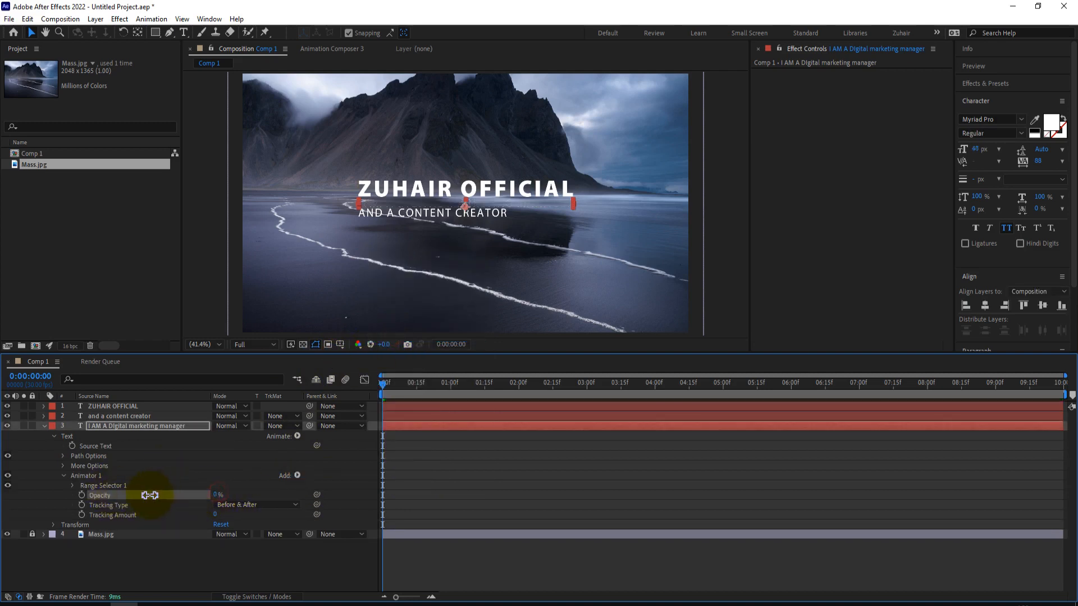
Keyframe the Range Selector's Start from 0% at 0:00:00:00 to 100% at 0:00:01:10
left_click(72, 486)
left_click(90, 494)
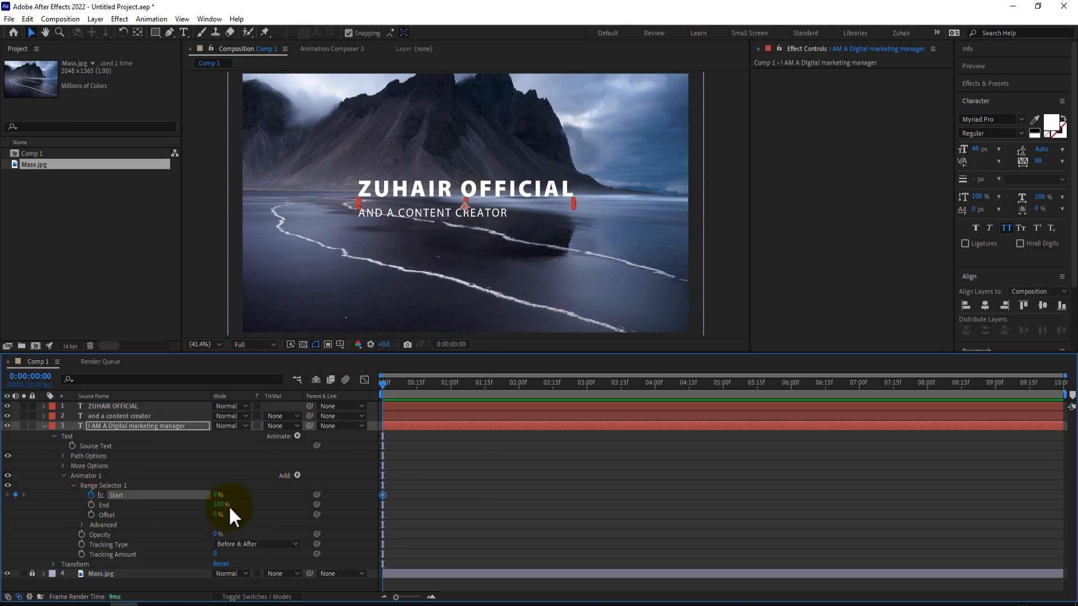
key("shift+Page_Down")
key("shift+Page_Down")
key("shift+Page_Down")
key("shift+Page_Down")
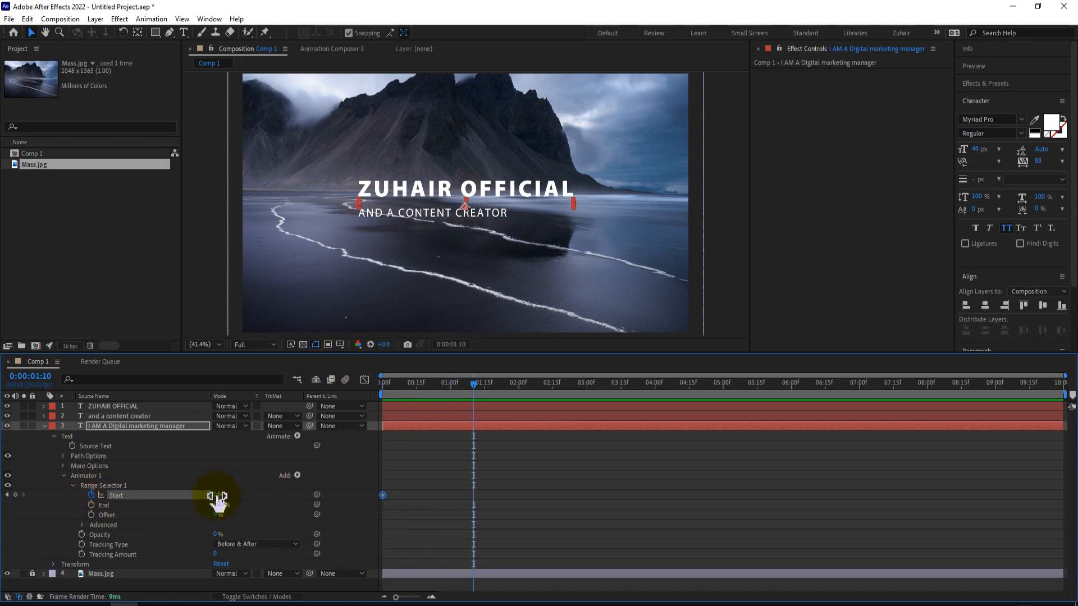
left_click_drag(217, 494, 425, 493)
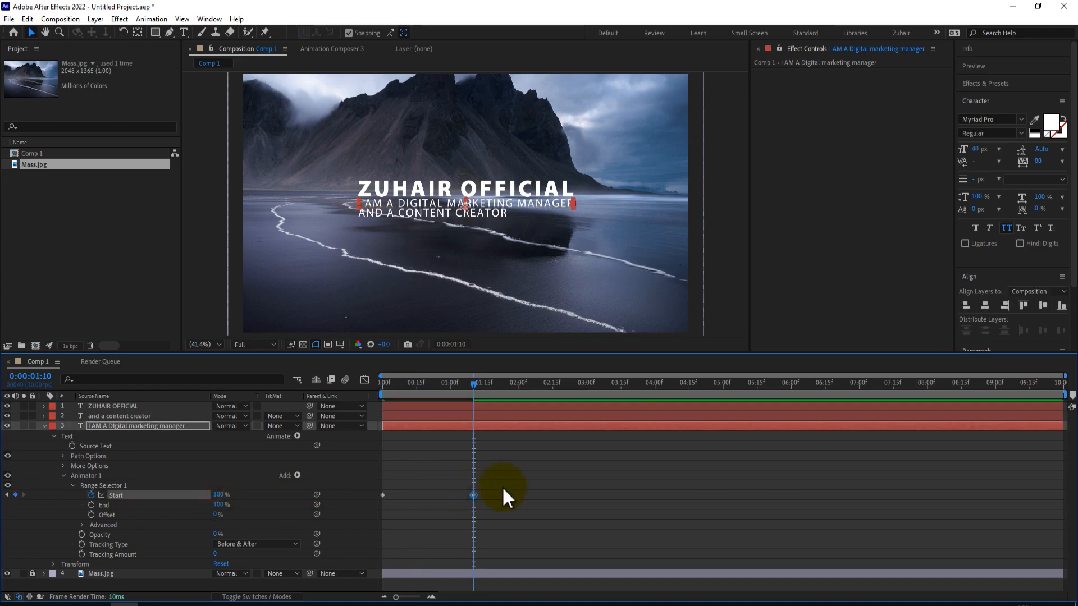
Apply Easy Ease to both Start keyframes of the range selector
left_click_drag(500, 489, 381, 495)
right_click(382, 494)
mouse_move(404, 498)
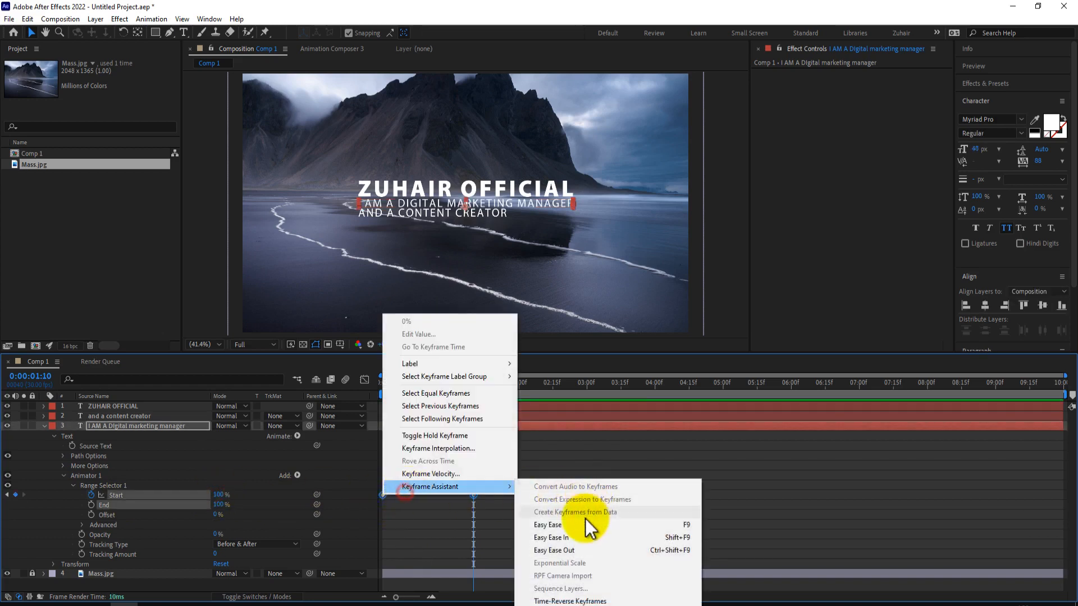
left_click(594, 510)
Reshape the Start property's speed graph by lengthening the influence handles of both keyframes, with a long ease into the last one
left_click(365, 381)
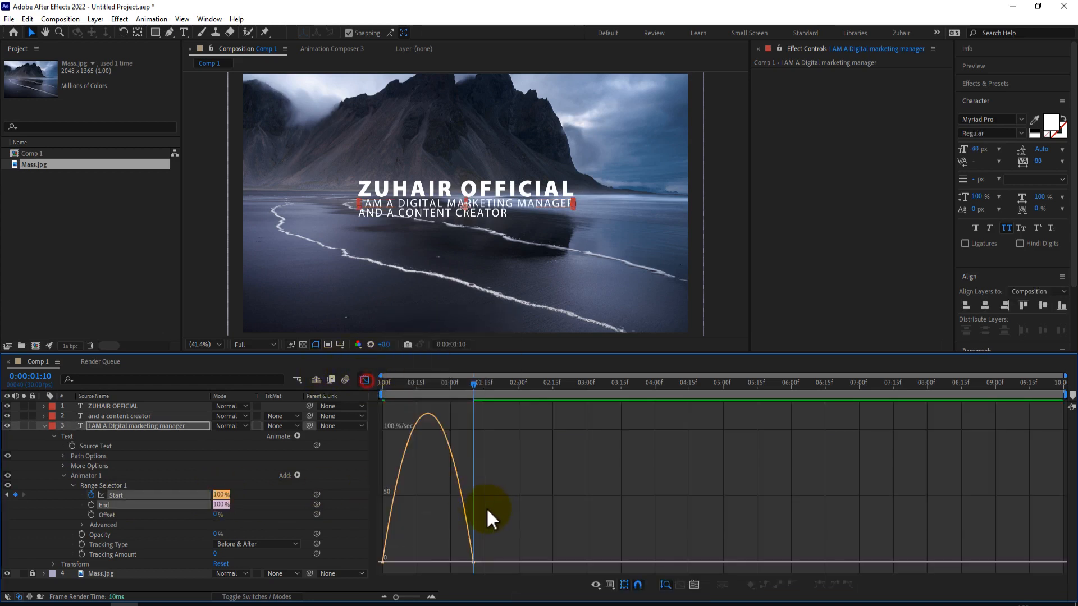
left_click(123, 491)
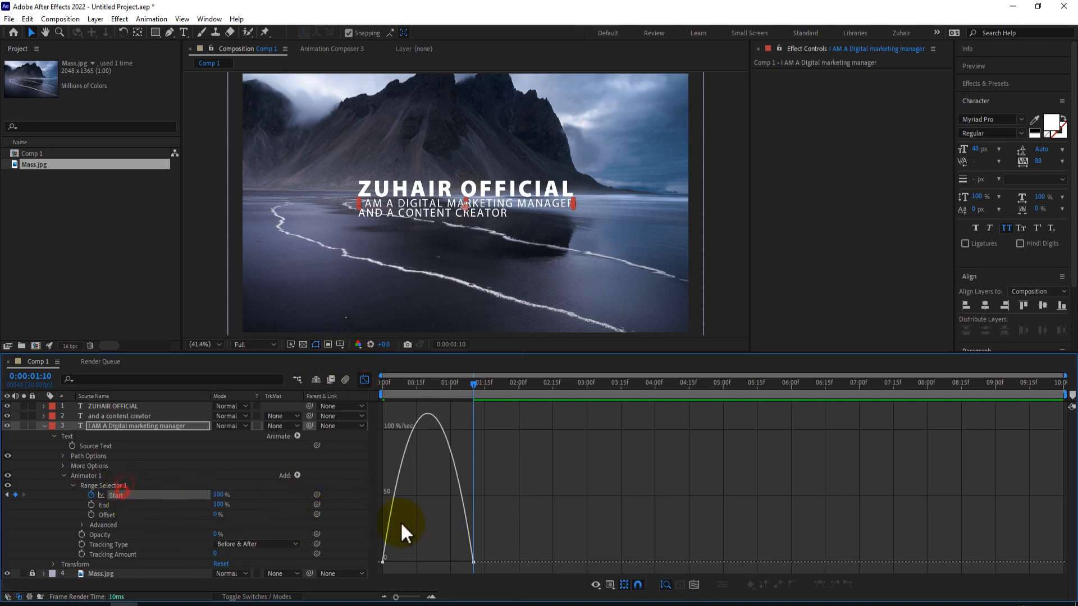
left_click_drag(508, 554, 459, 571)
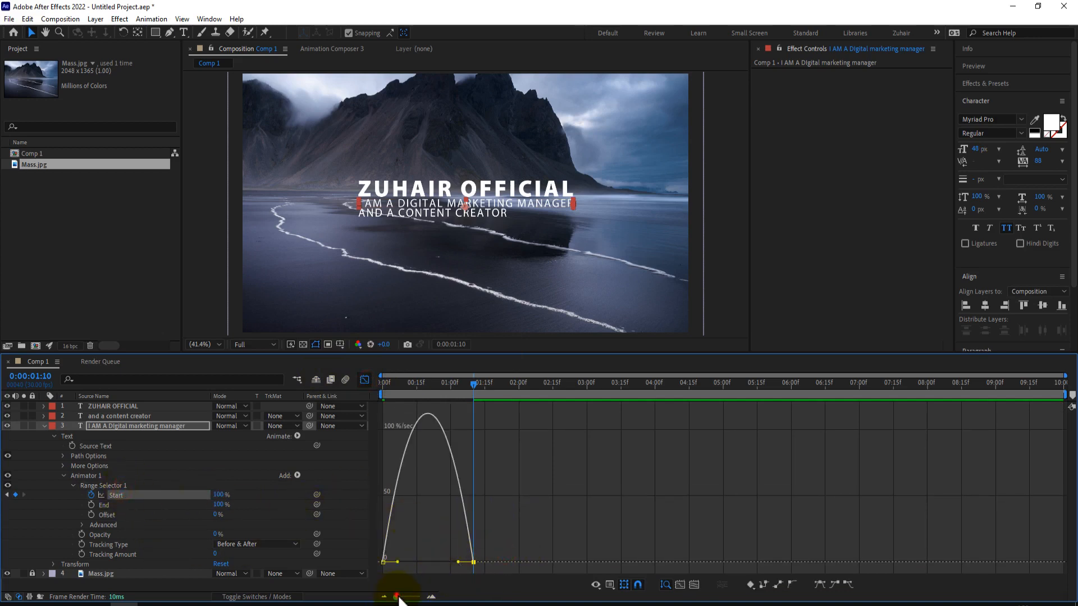
left_click_drag(397, 596, 412, 597)
left_click_drag(531, 561, 504, 561)
left_click_drag(438, 544, 321, 578)
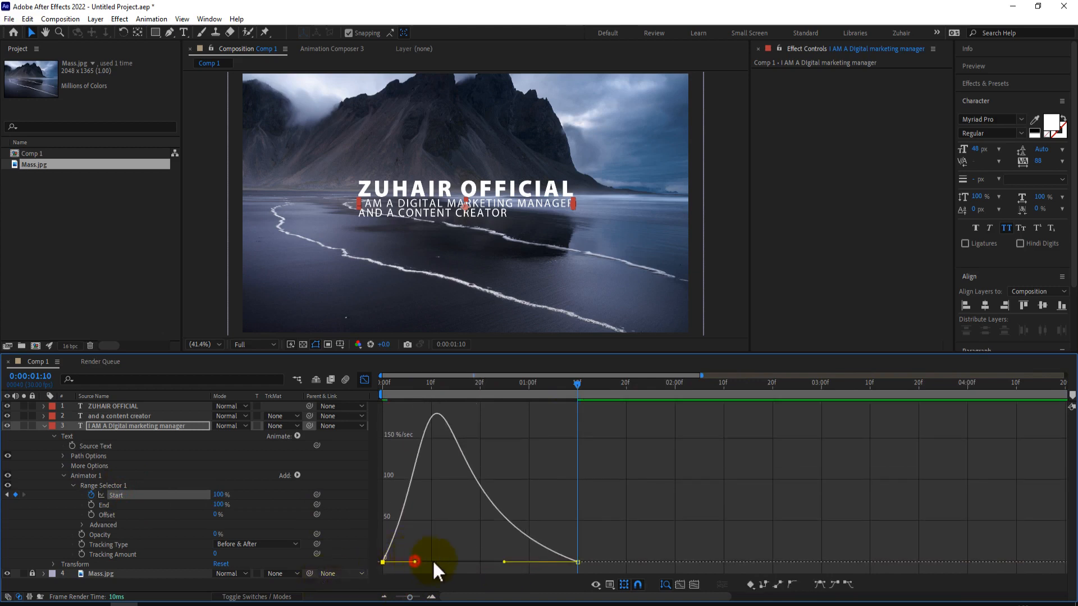
left_click_drag(434, 562, 456, 560)
left_click(365, 380)
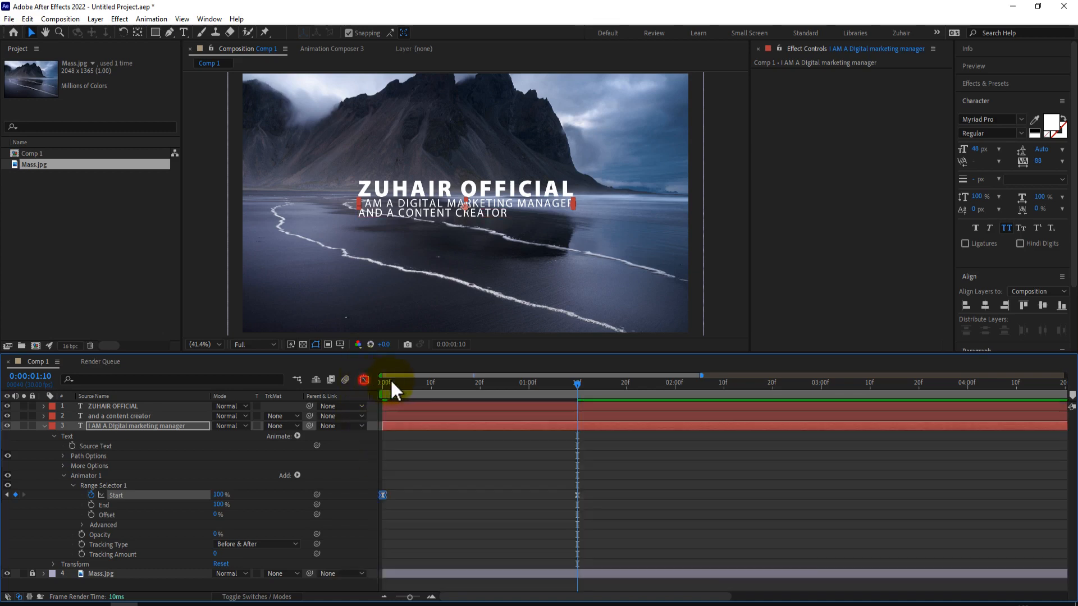
Preview the text reveal from the start, scrub to 0:00:01:02 and collapse the animated layer's properties
left_click(391, 382)
key("space")
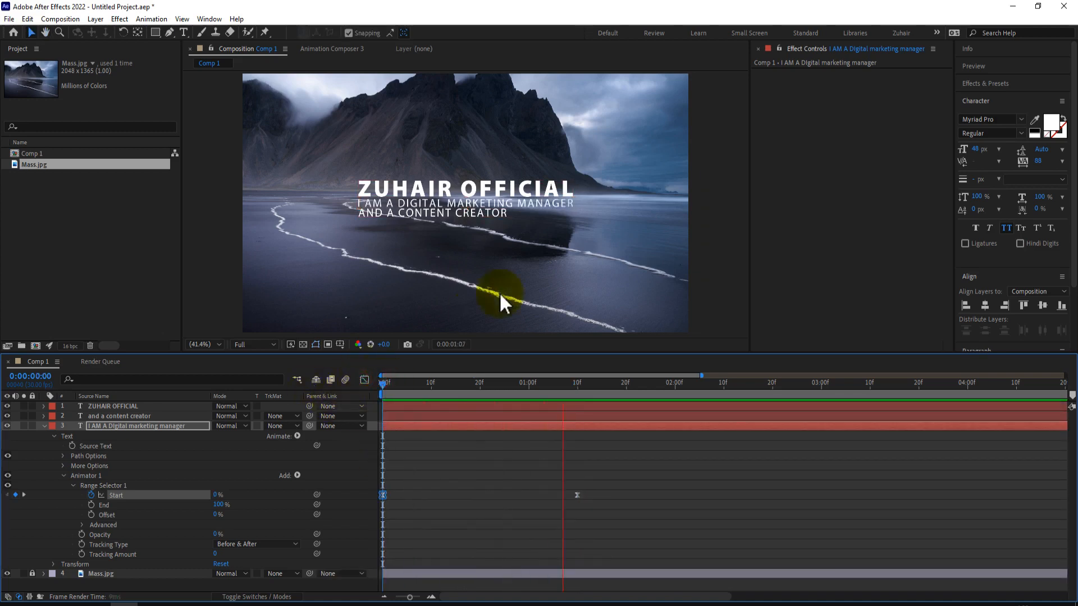
scroll(456, 221, "up", 1)
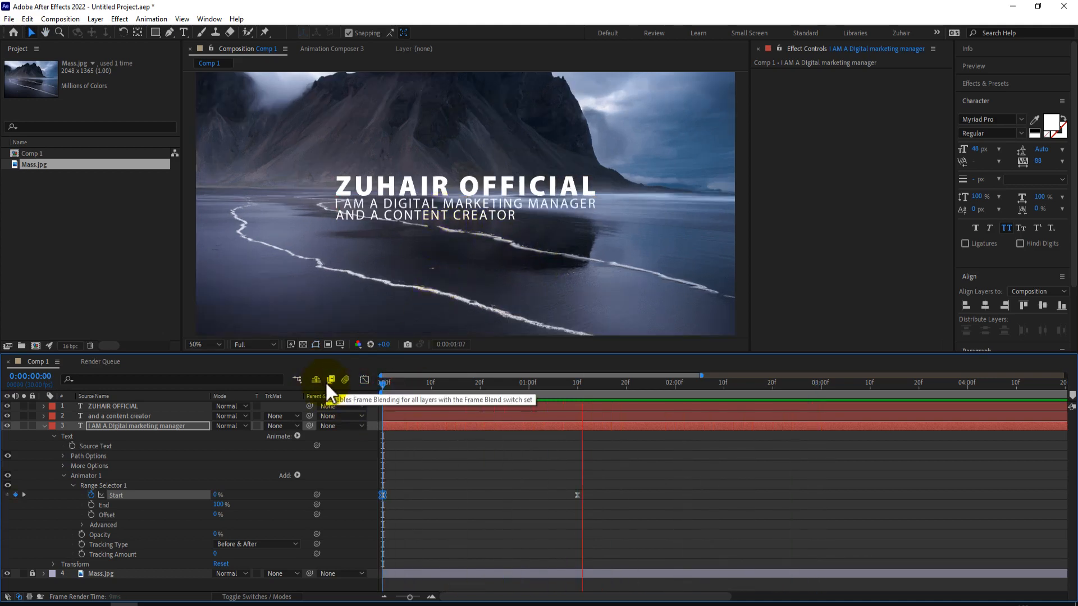
left_click_drag(478, 386, 537, 381)
left_click(45, 425)
Draw a blue solid-filled rectangle over the whole title as a new shape layer, and collapse its properties
left_click(112, 415)
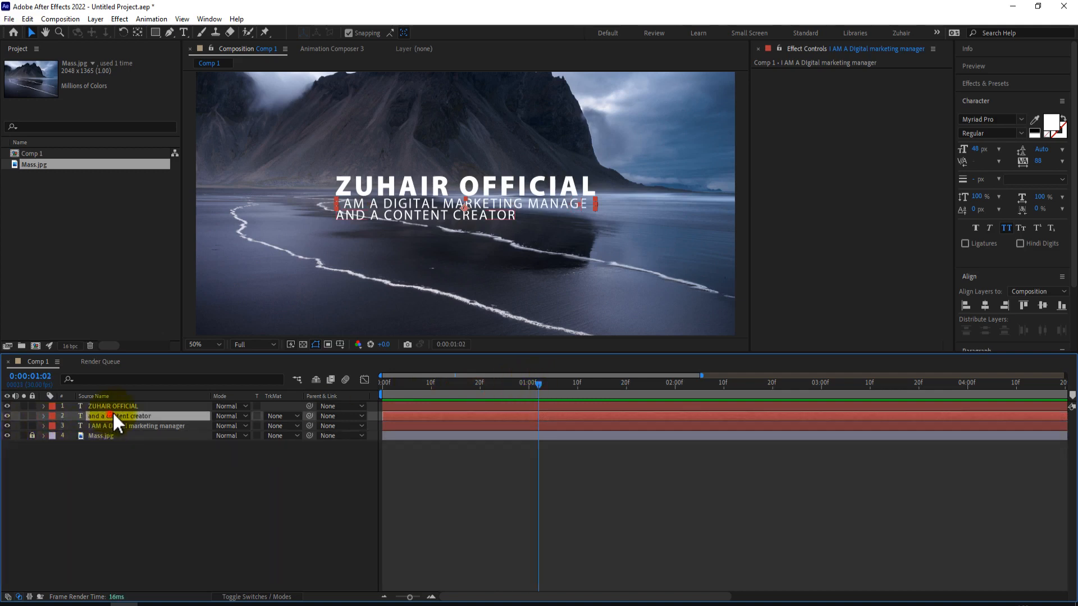
left_click(119, 460)
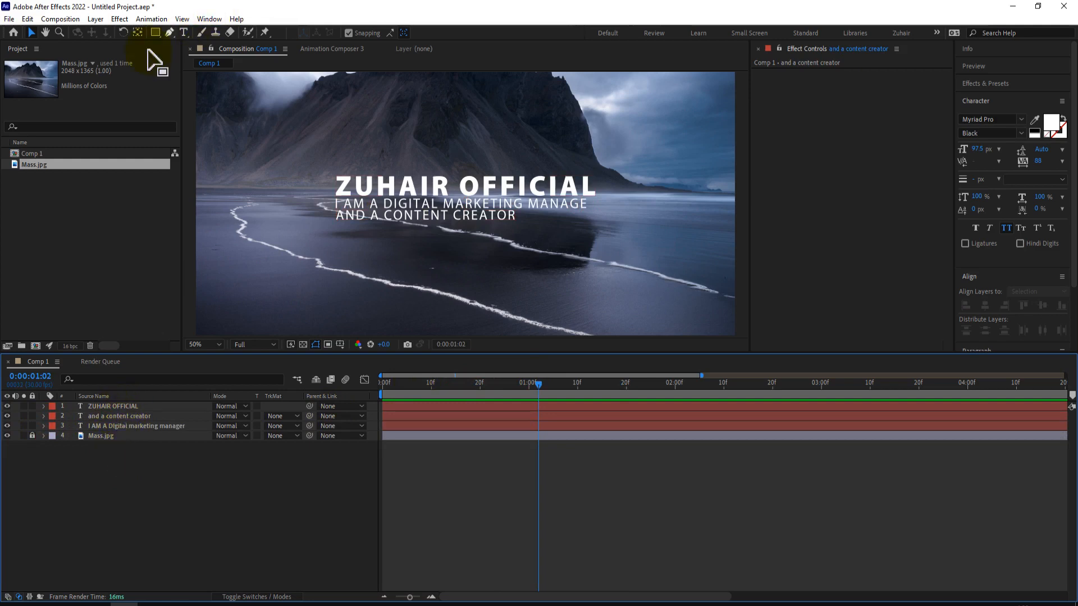
left_click(155, 32)
scroll(337, 168, "up", 2)
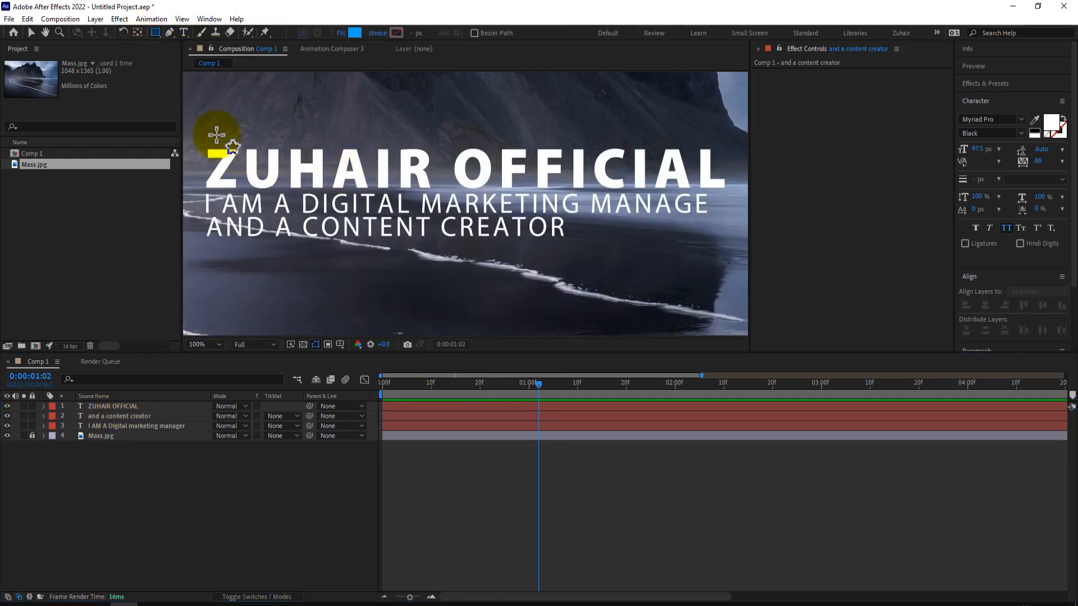
left_click(340, 32)
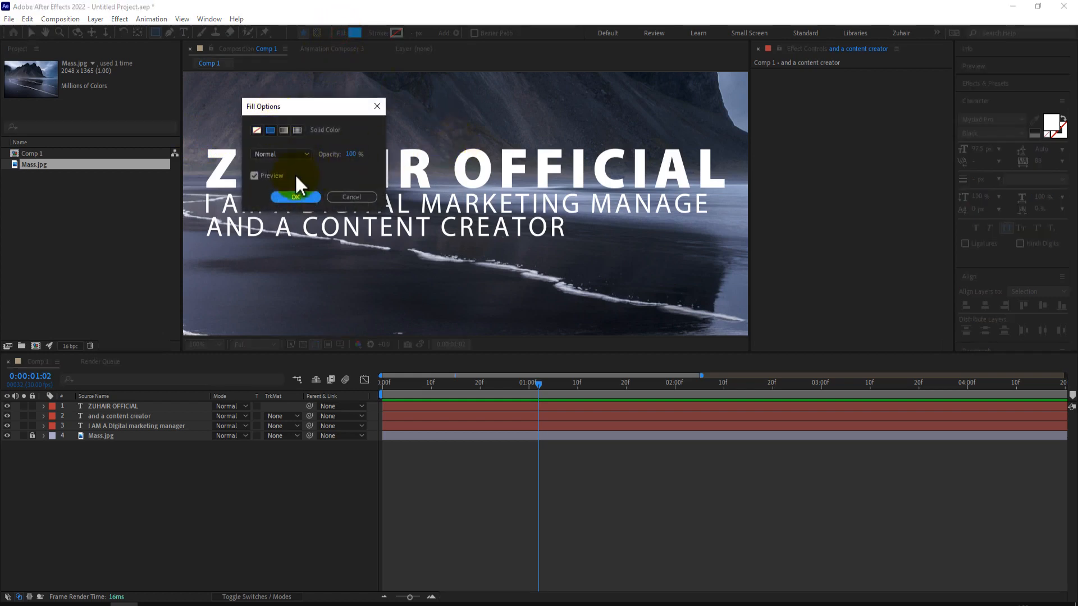
left_click(295, 195)
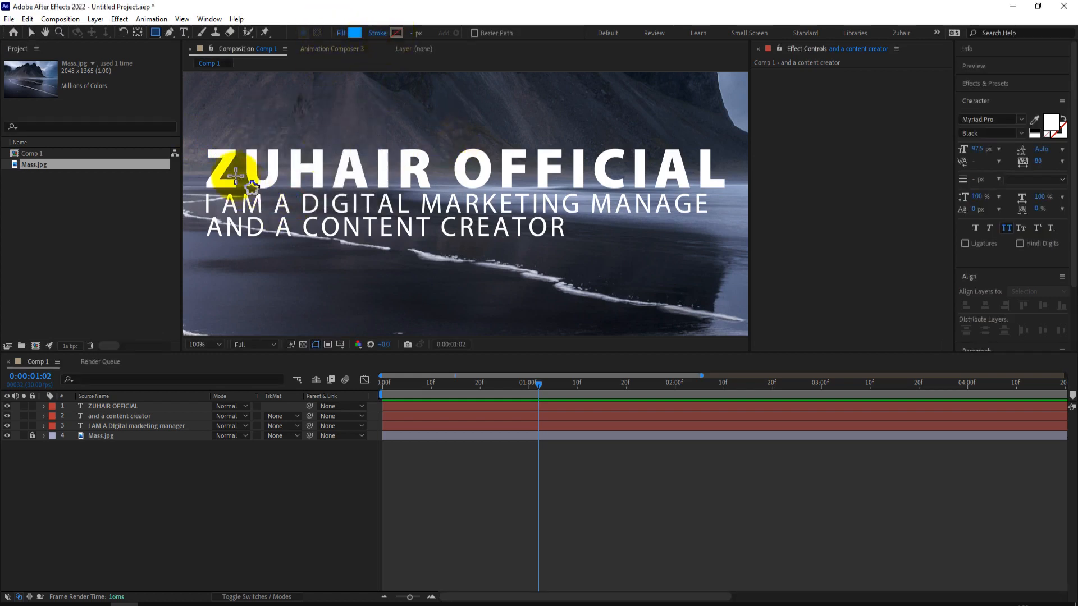
left_click_drag(200, 144, 733, 194)
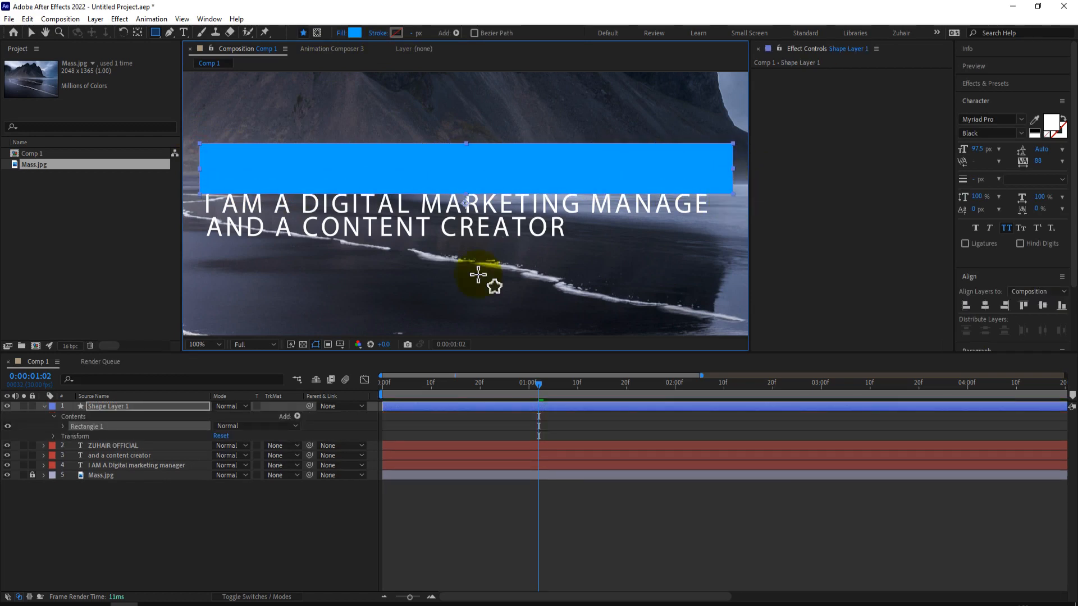
left_click(168, 532)
left_click(99, 405)
left_click(43, 406)
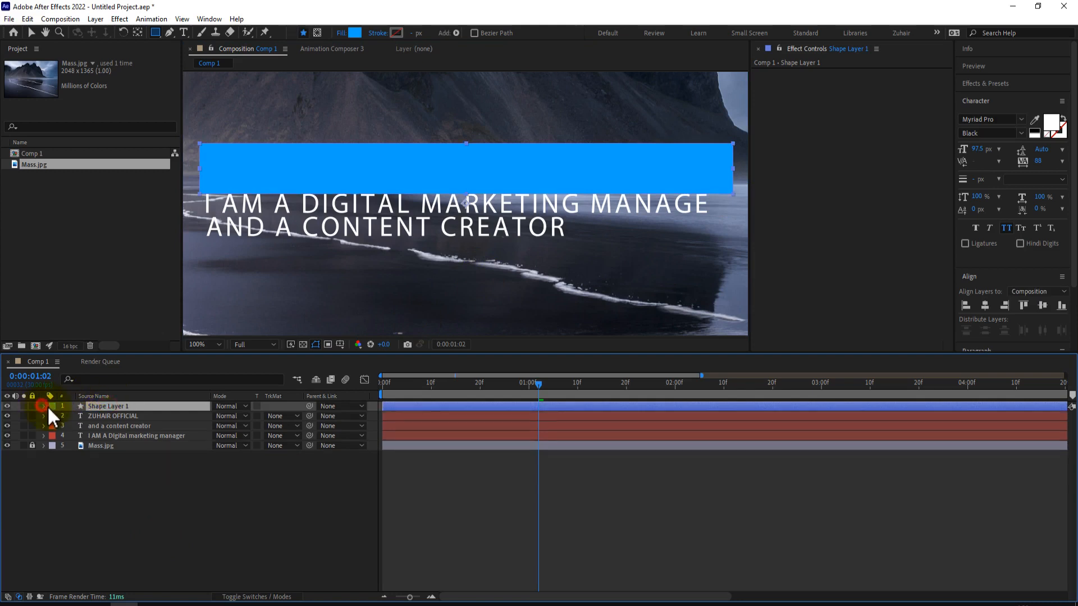
Set the heading text layer's track matte to Alpha Matte "Shape Layer 1"
scroll(293, 185, "up", 4)
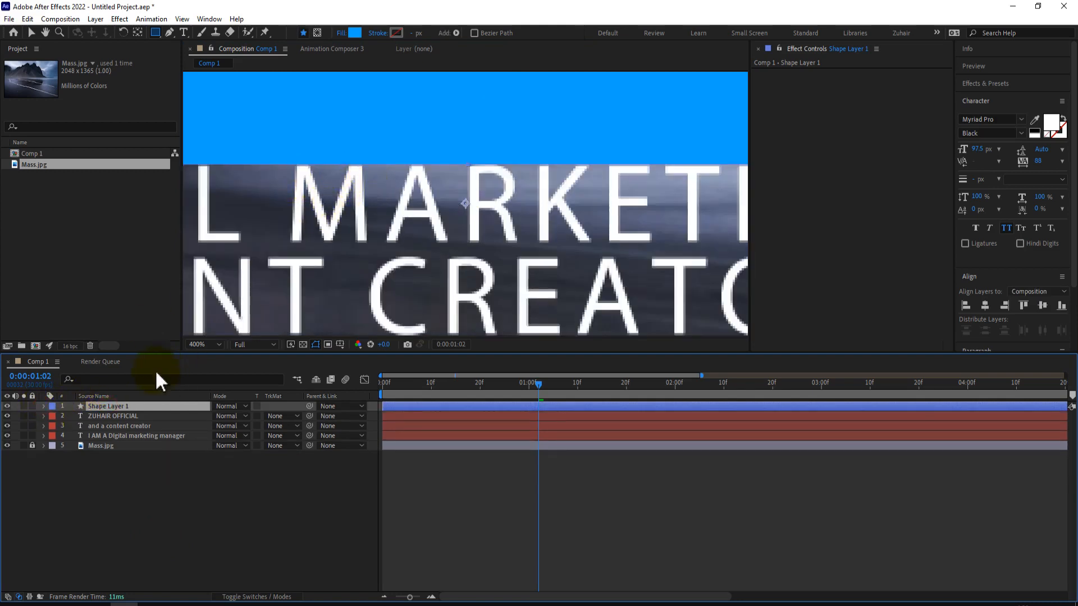
left_click(142, 471)
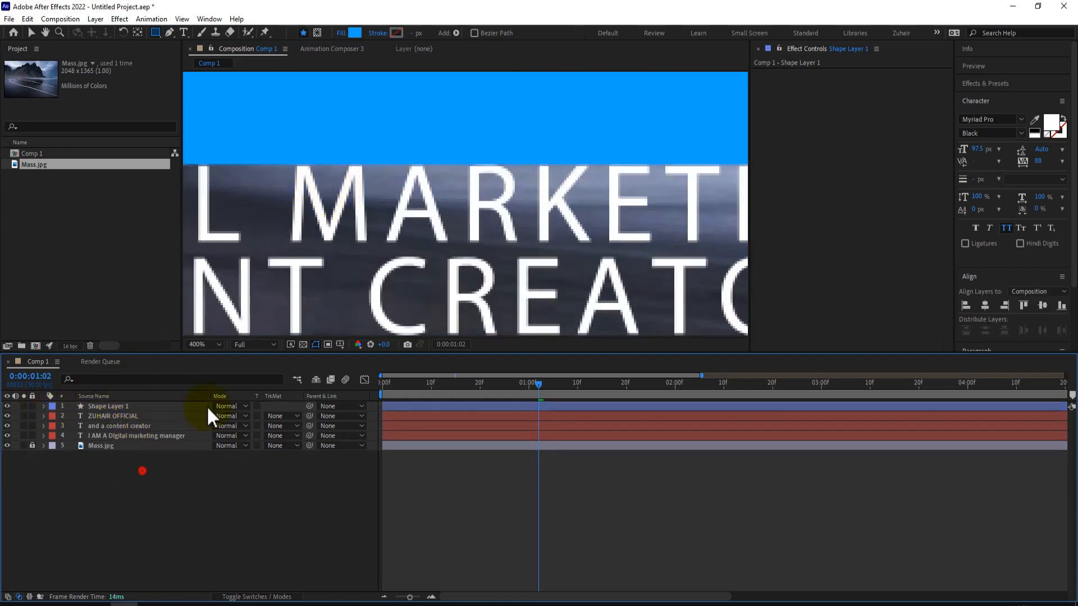
scroll(412, 122, "down", 4)
key("v")
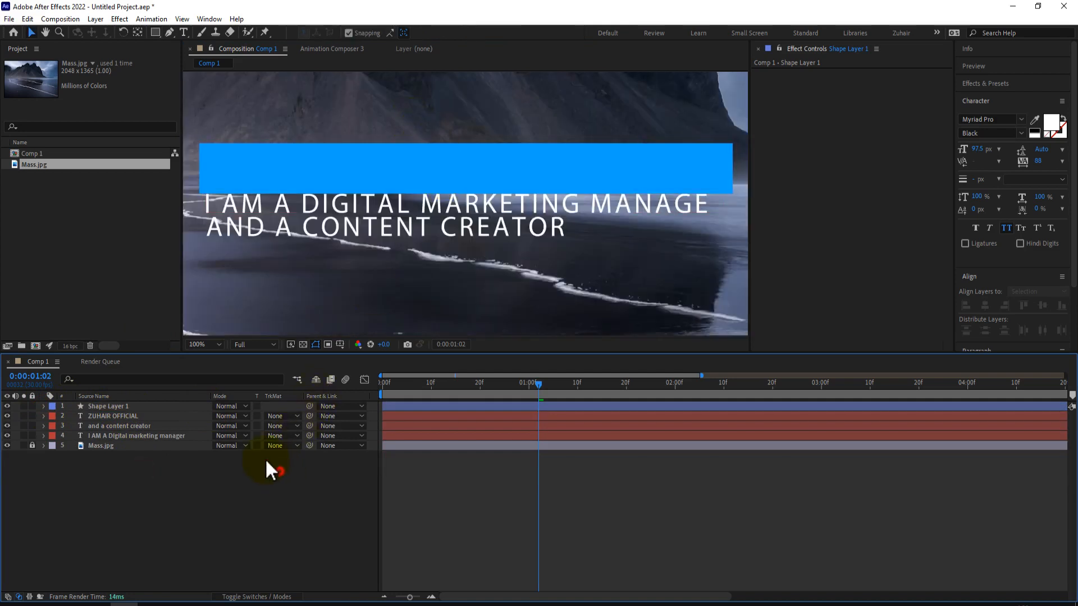
left_click(107, 406)
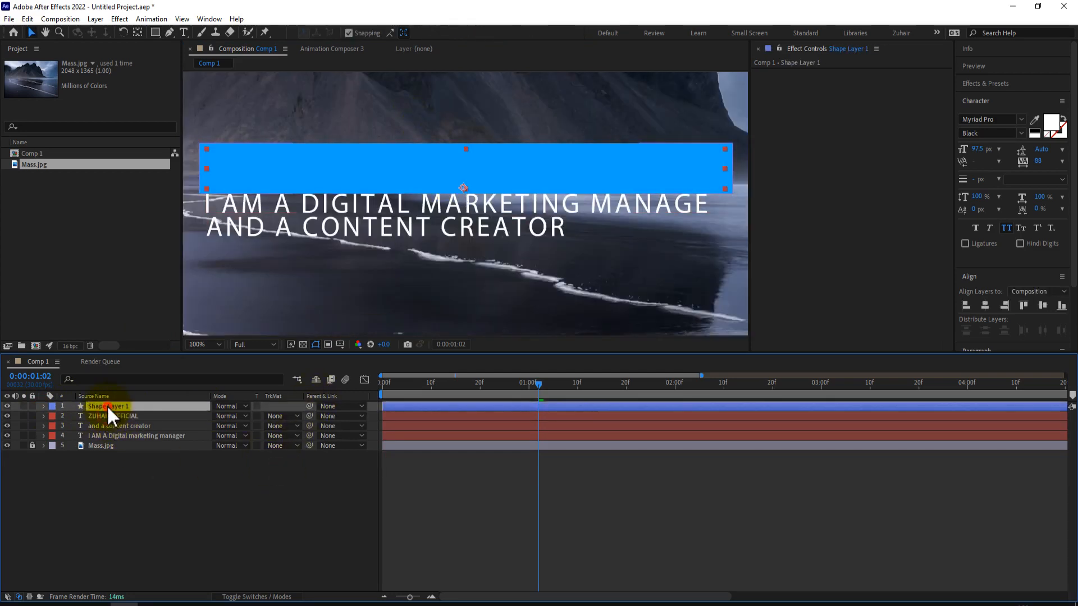
left_click_drag(98, 412, 107, 403)
left_click(103, 416)
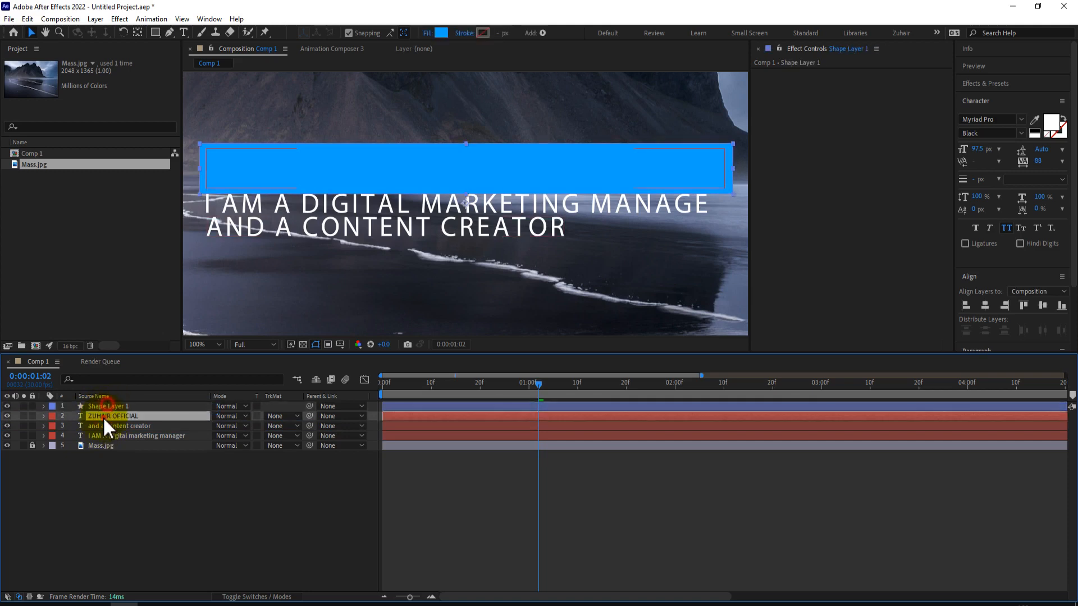
left_click(278, 418)
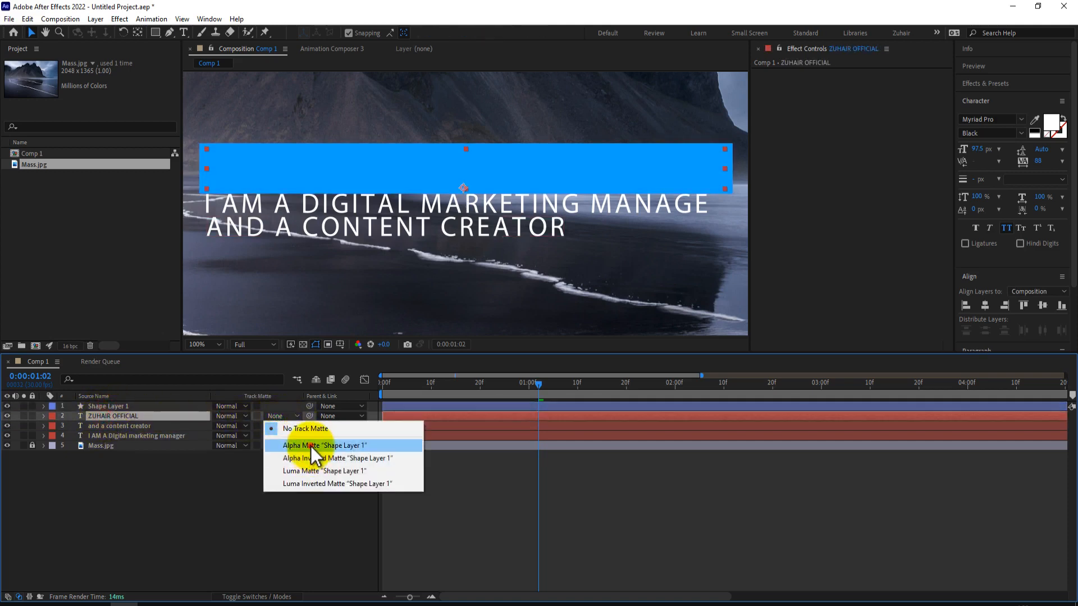
left_click(311, 446)
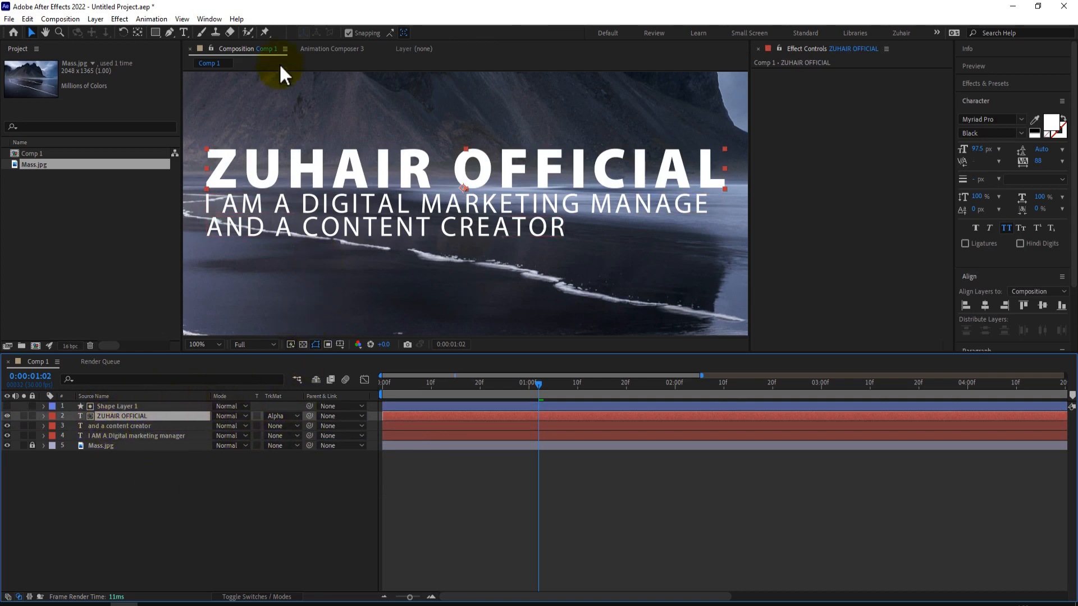
Draw a blue rectangle over the "and a content creator" line as a new shape layer, and collapse its properties
left_click(168, 475)
key("q")
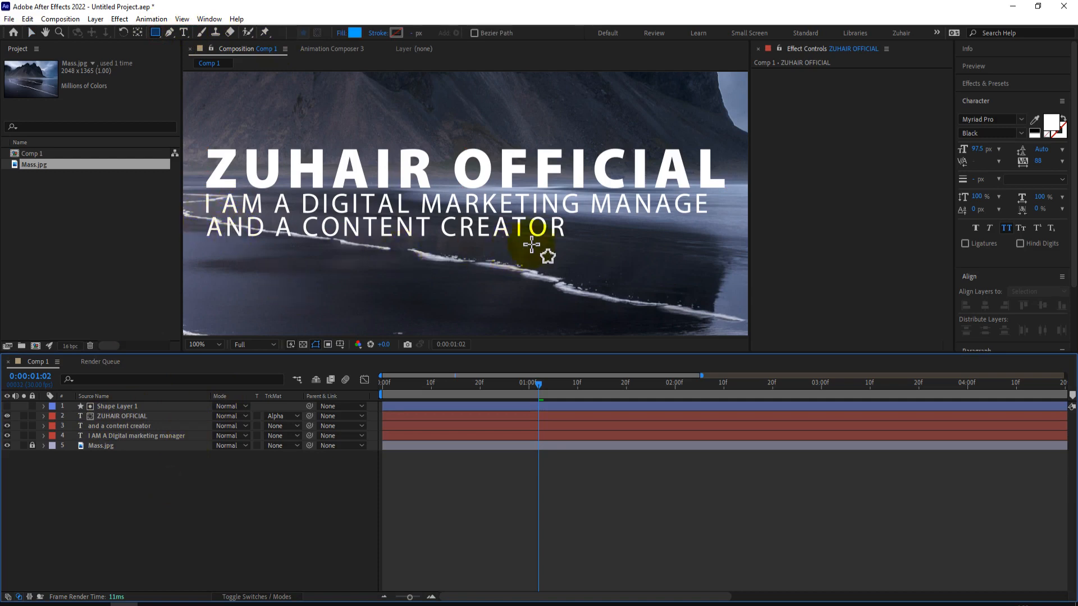
mouse_move(574, 245)
left_mouse_down()
mouse_move(402, 245)
mouse_move(192, 214)
left_mouse_up()
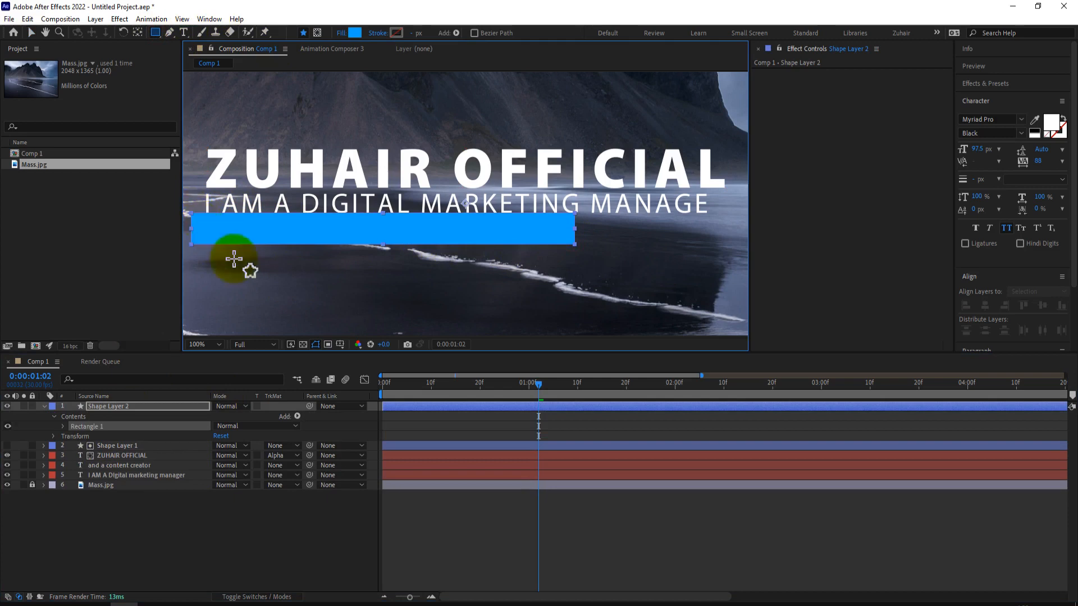
left_click(94, 406)
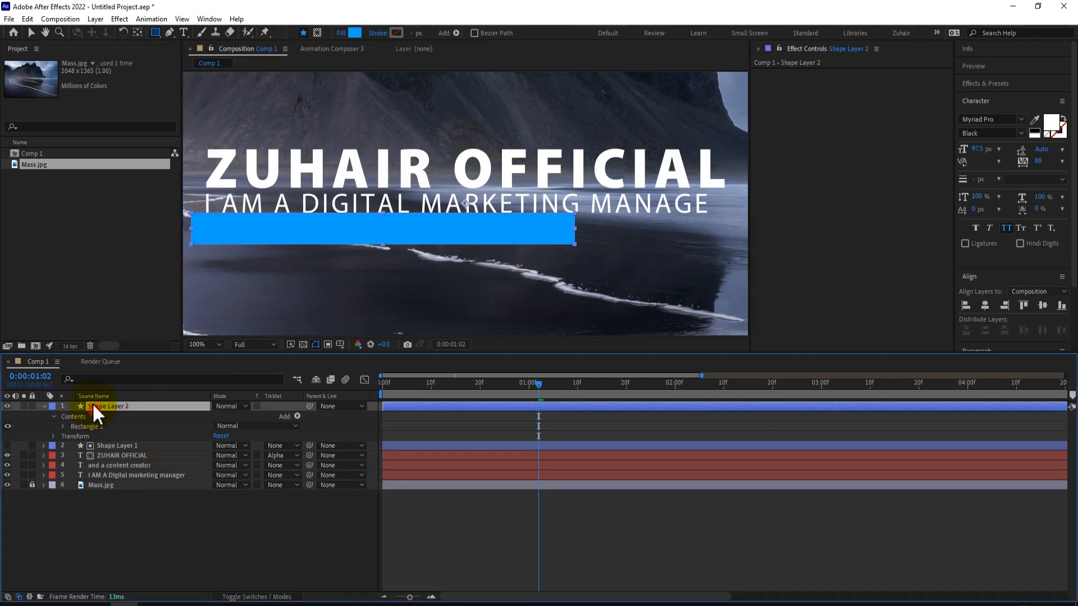
left_click(44, 406)
Place Shape Layer 2 directly above the "and a content creator" layer and use it as that text's alpha matte
left_click_drag(112, 407, 123, 429)
left_click(103, 435)
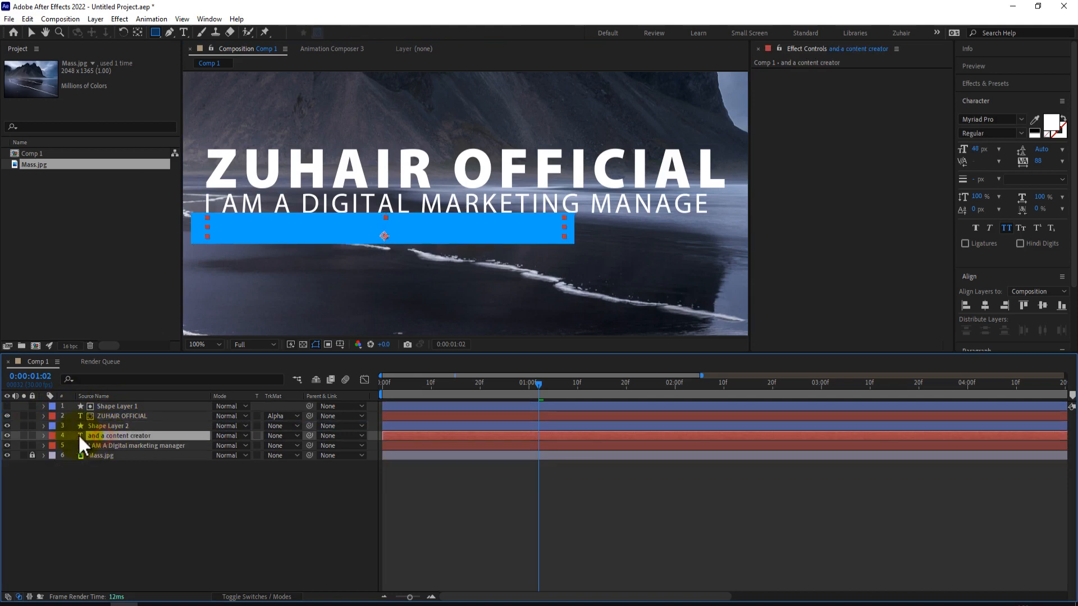
left_click(8, 426)
left_click(8, 435)
left_click(7, 435)
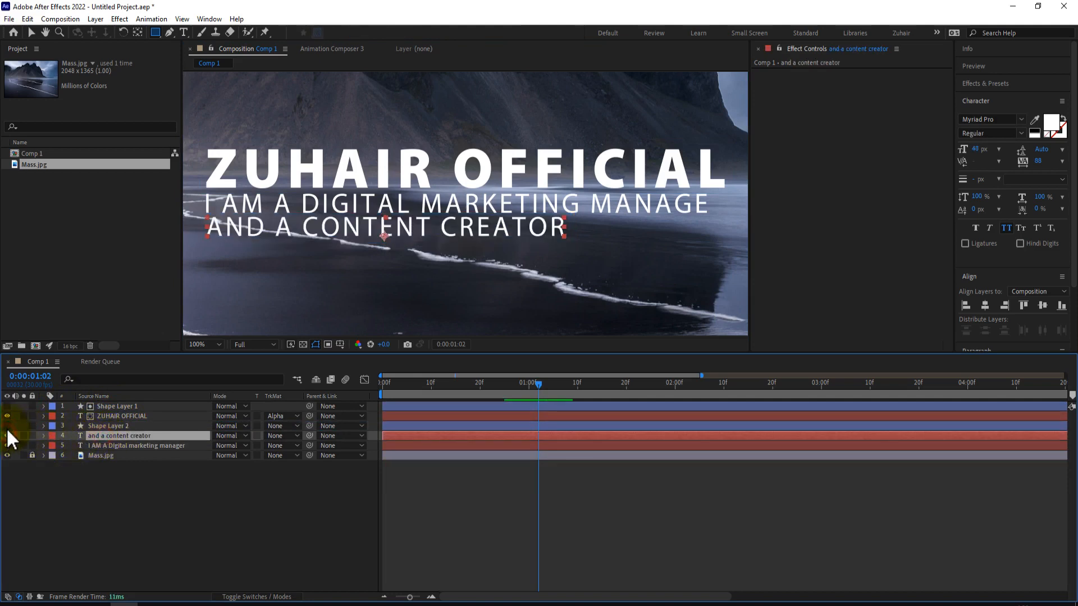
left_click(8, 425)
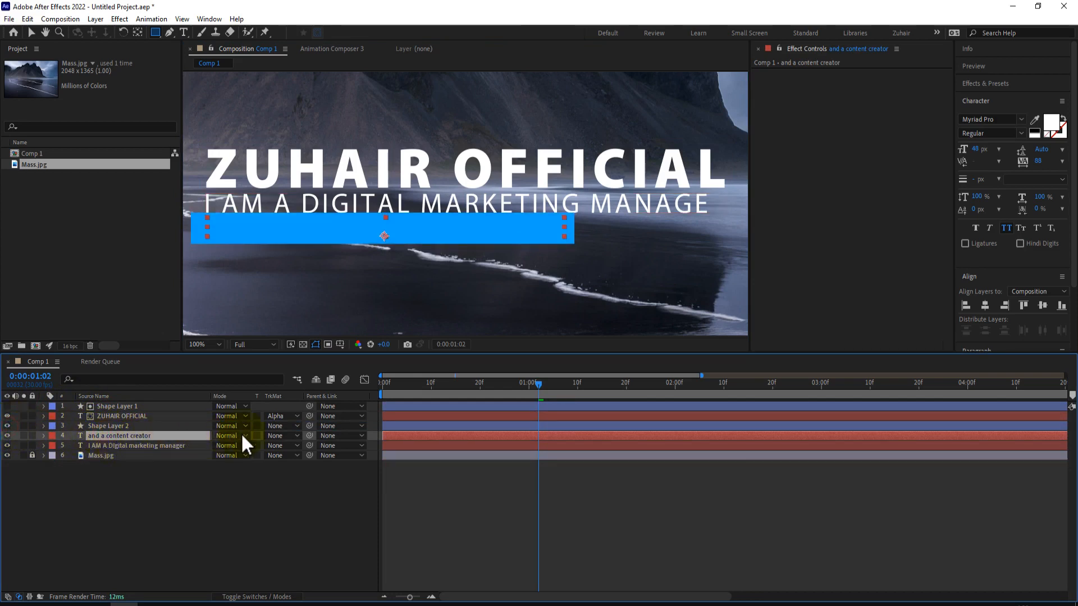
left_click(283, 436)
left_click(301, 464)
left_click(163, 493)
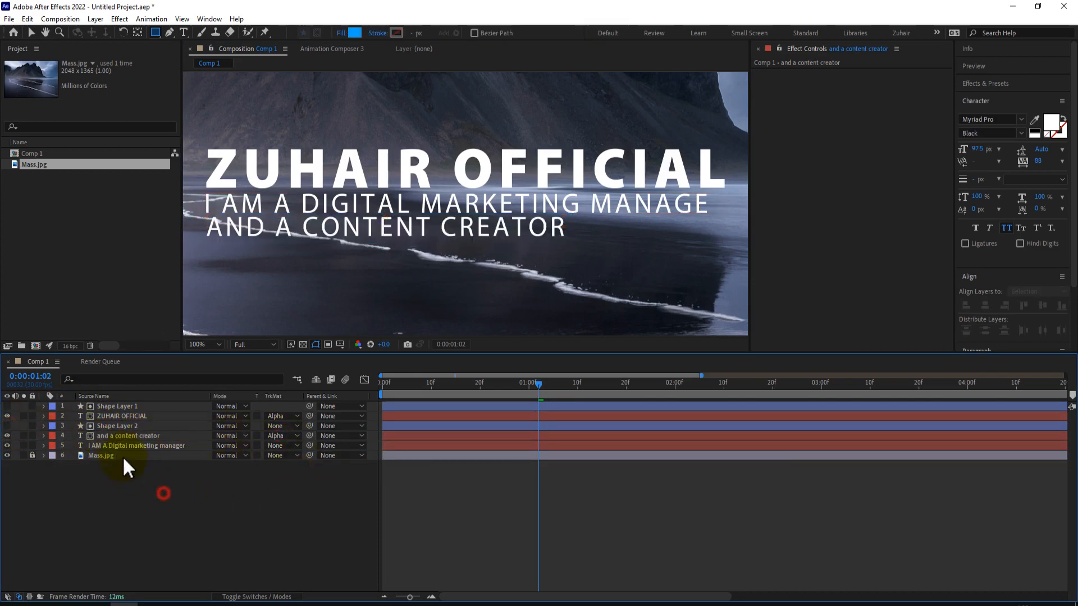
Keyframe the heading's Position at 0:00:01:02 and 0:00:02:02, lower it to Y 592.7 at the first keyframe, and preview the rise
left_click(115, 416)
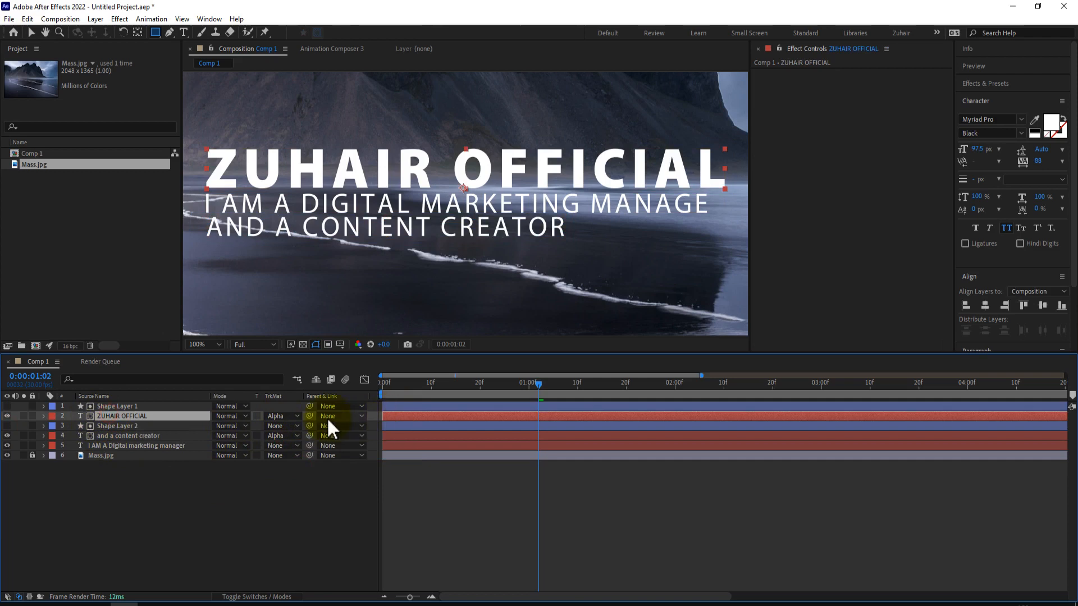
key("p")
left_click(72, 426)
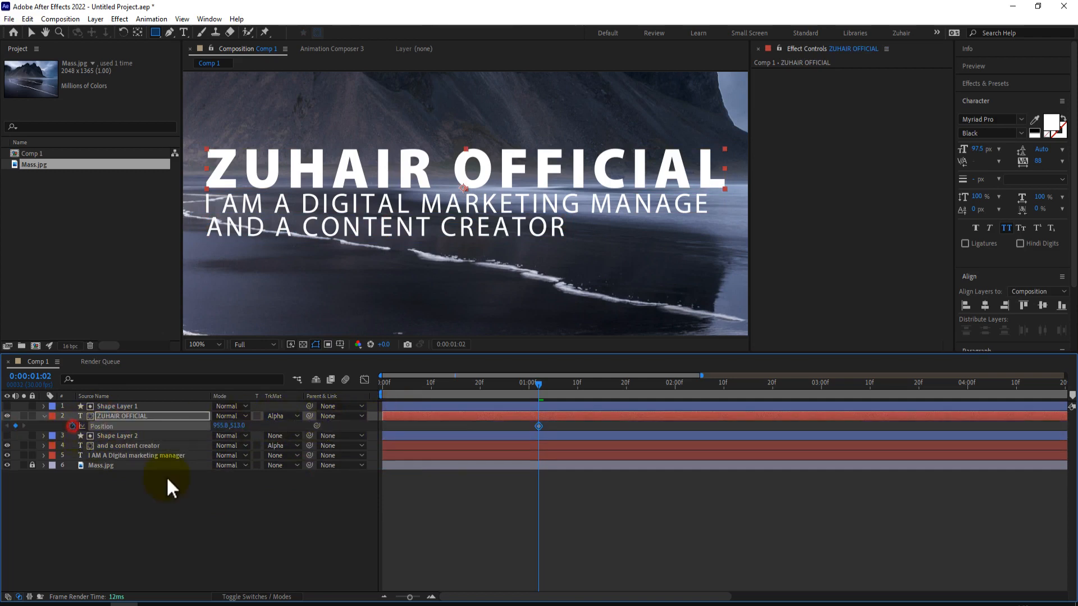
key("space")
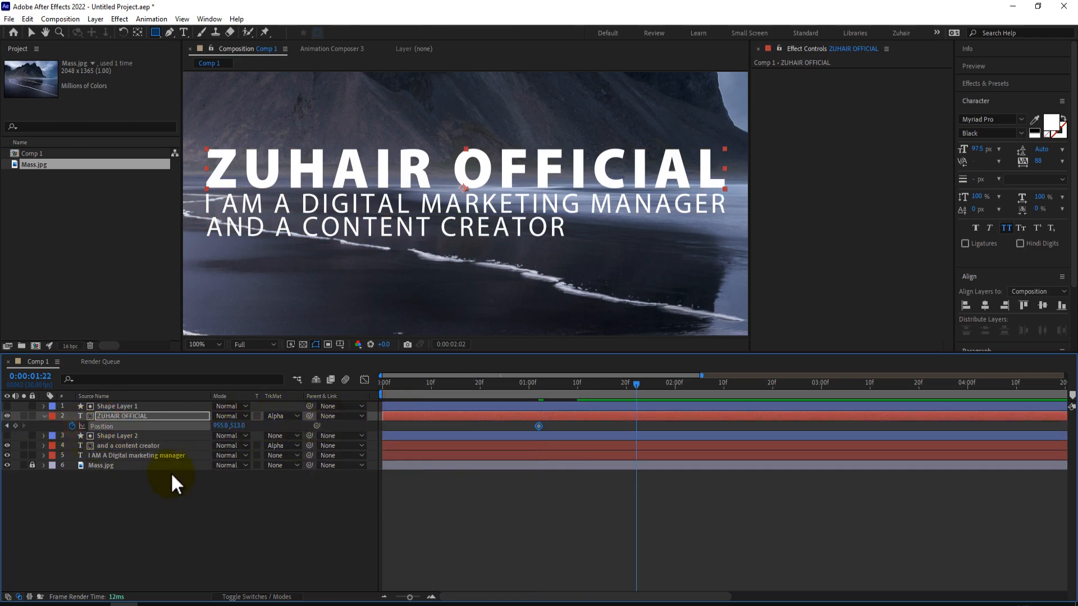
left_click(14, 426)
left_click(7, 425)
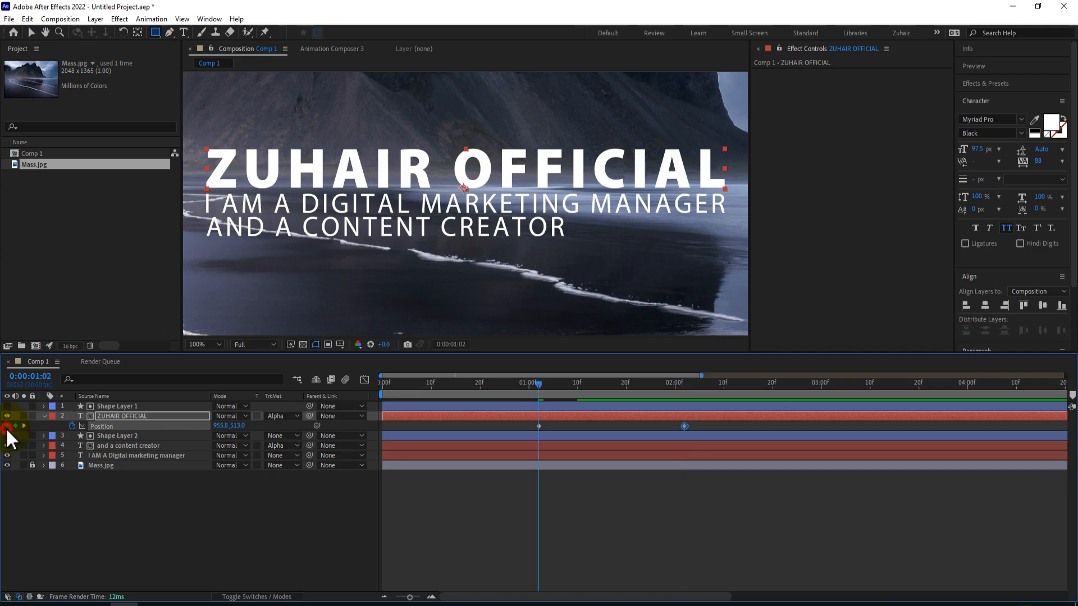
left_click_drag(217, 432, 301, 421)
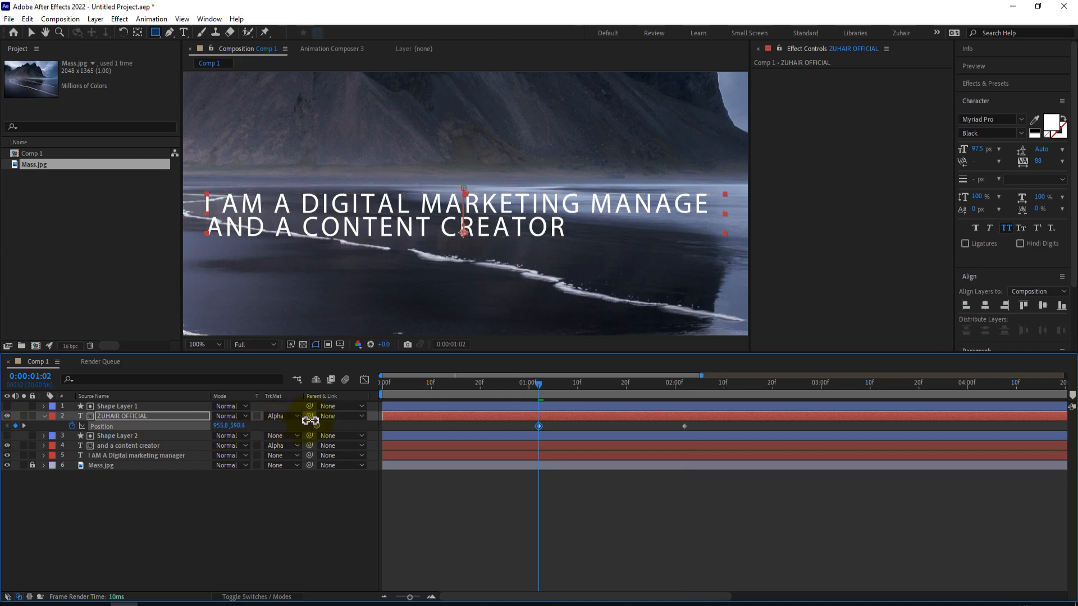
left_click(531, 386)
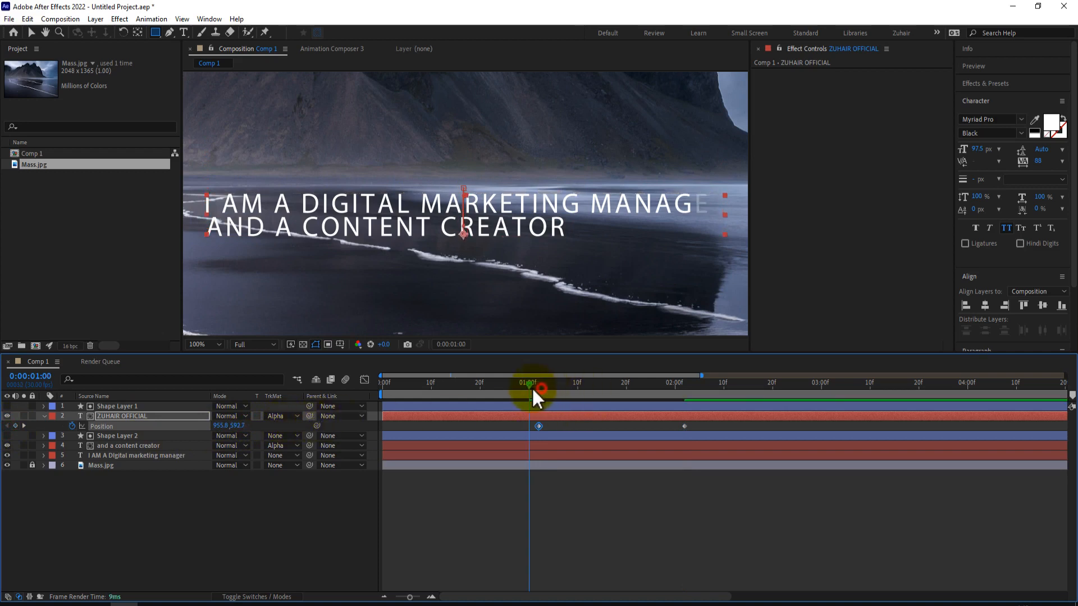
key("space")
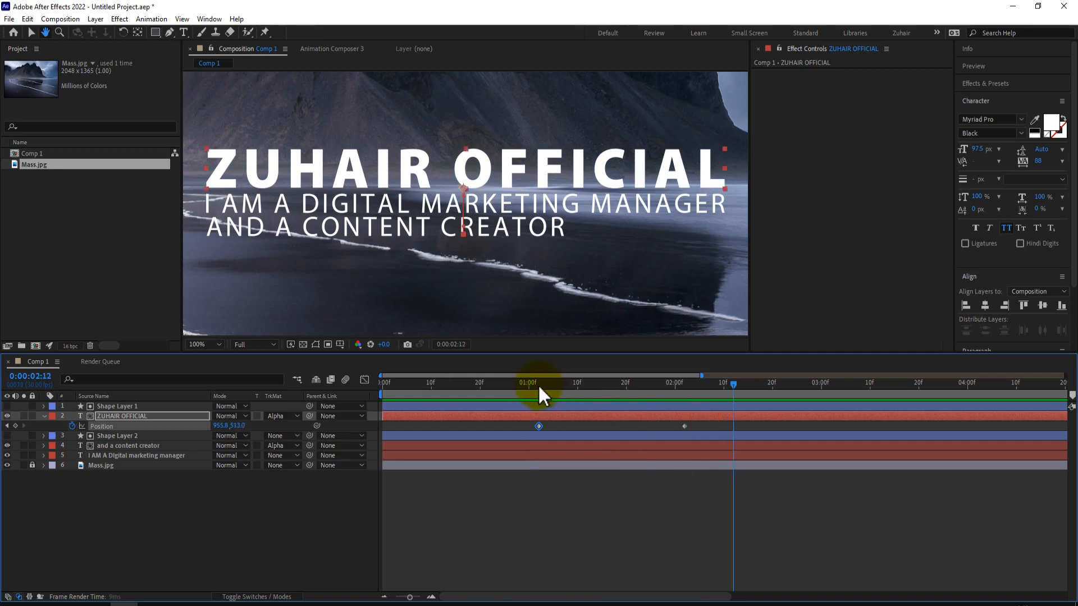
Keyframe the "and a content creator" Position at 0:00:01:02 and 0:00:02:02, raise it to Y 554.3 at the first keyframe, and preview it
left_click(538, 382)
left_click(115, 446)
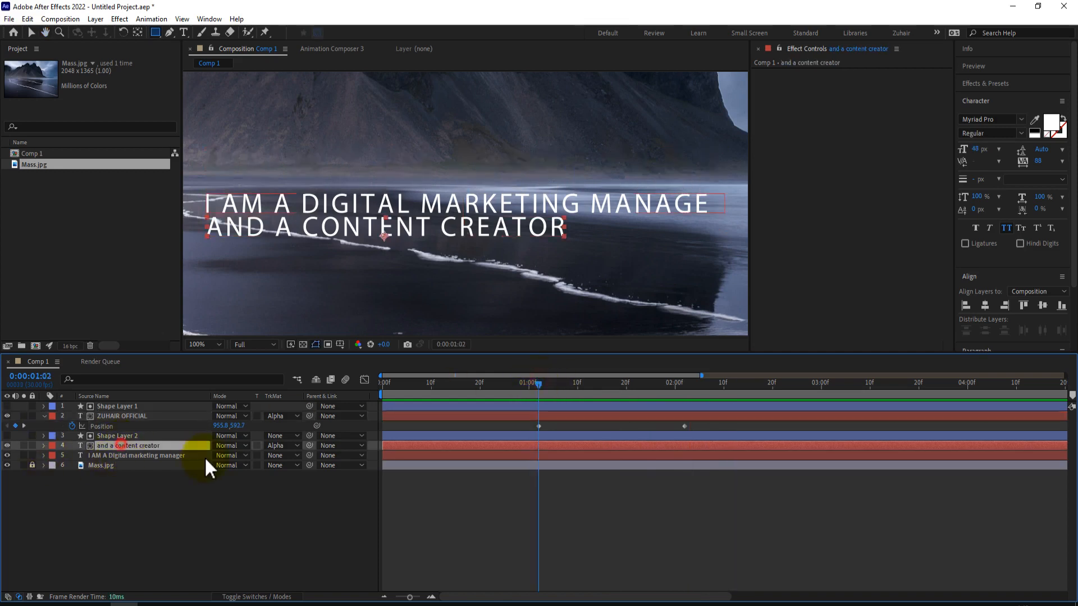
key("p")
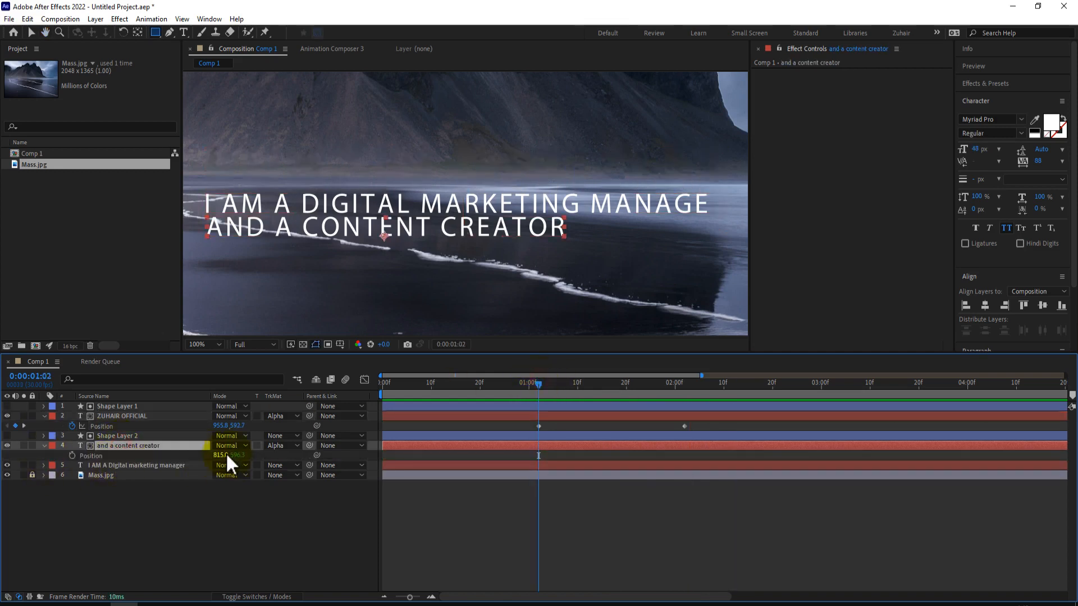
left_click(70, 455)
key("shift+Page_Down")
key("shift+Page_Down")
key("shift+Page_Down")
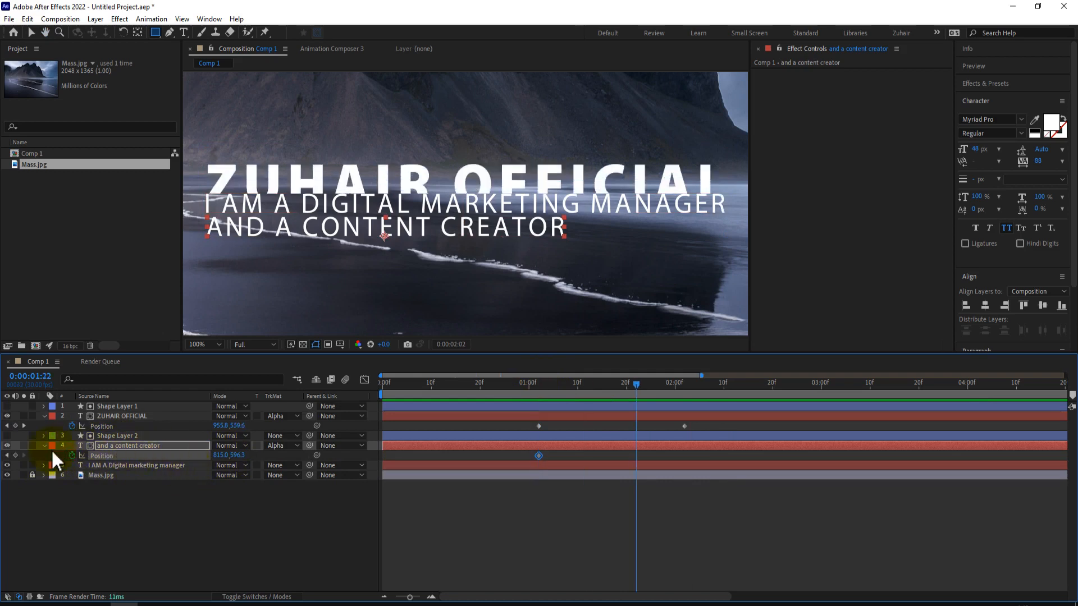
left_click(16, 456)
left_click(6, 455)
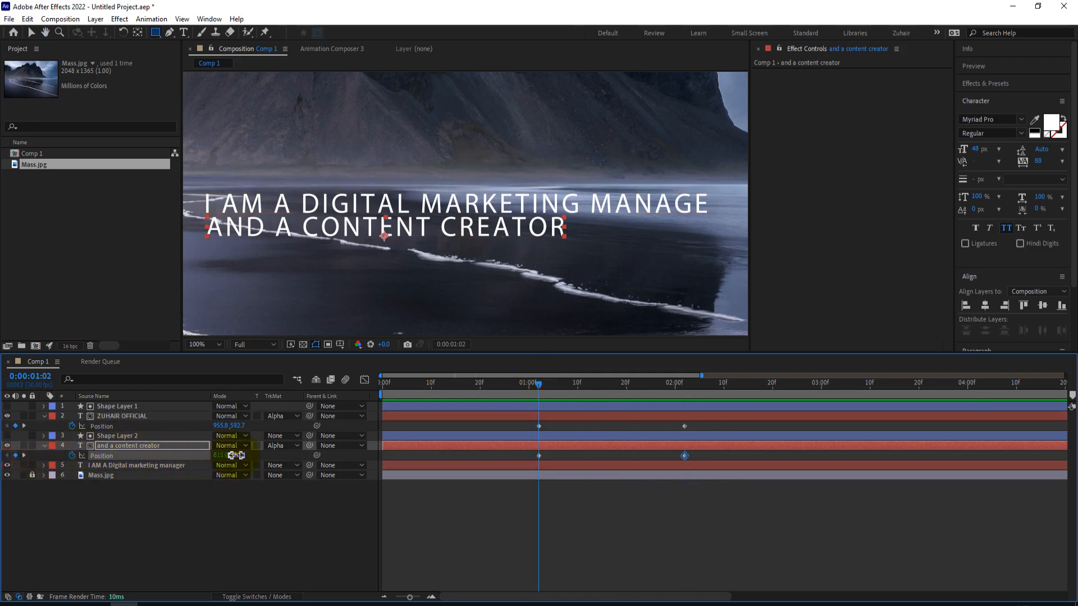
left_click_drag(230, 456, 215, 456)
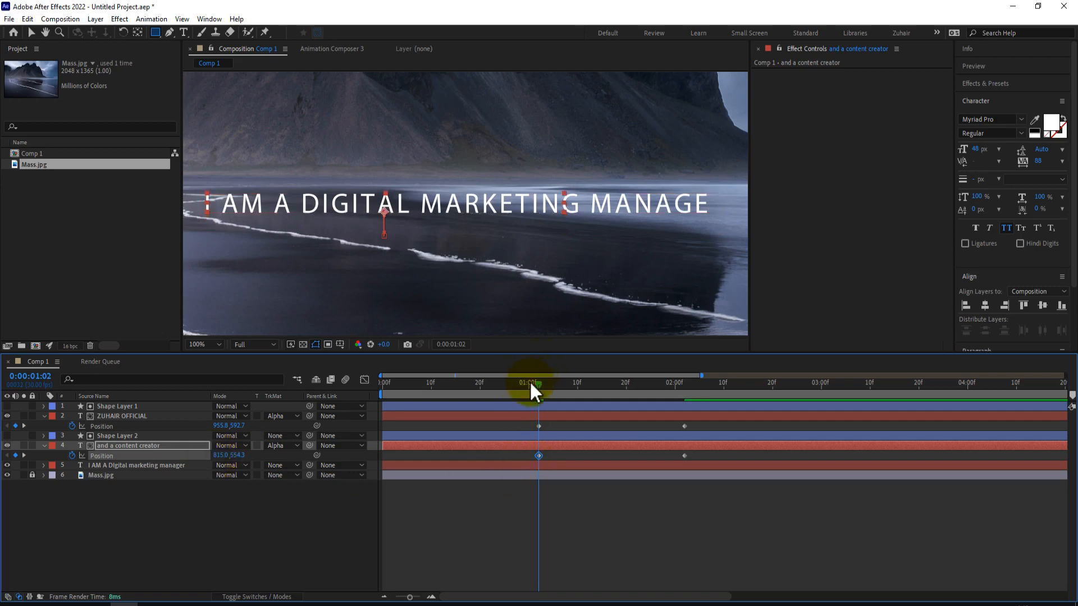
left_click_drag(538, 384, 509, 384)
key("space")
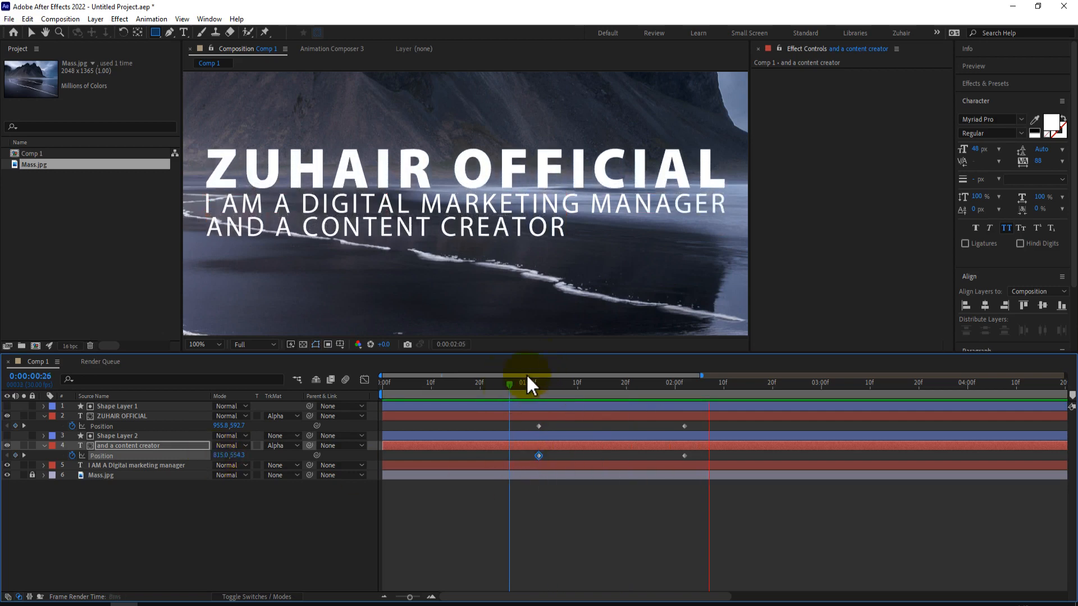
Apply Easy Ease to both Position keyframes of the heading and of the "and a content creator" layer
left_click_drag(693, 423, 520, 431)
right_click(539, 426)
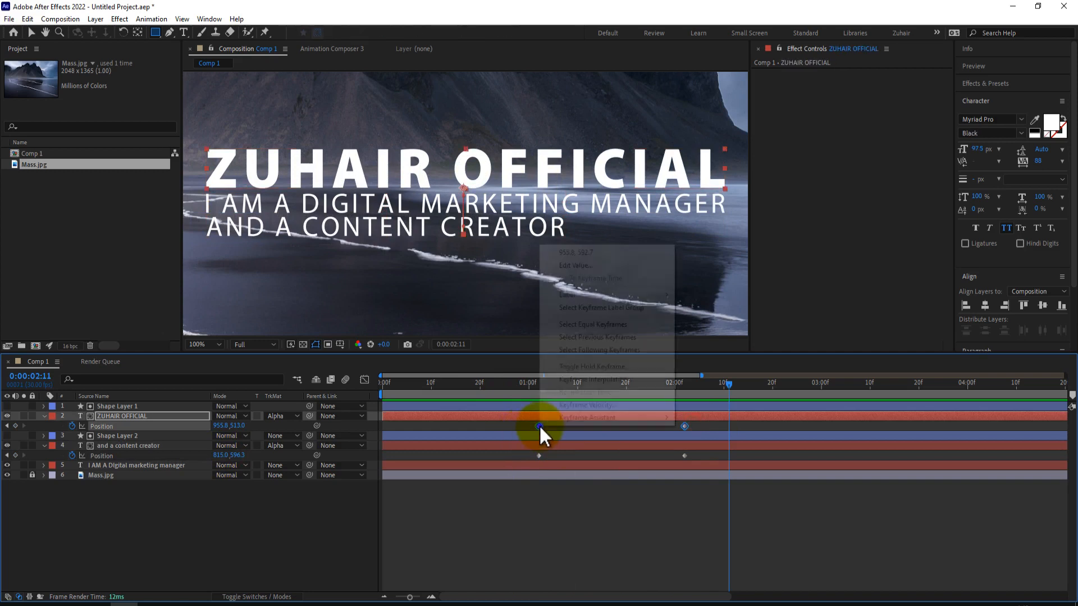
mouse_move(559, 419)
left_click(724, 456)
left_click_drag(703, 458, 549, 458)
right_click(539, 455)
mouse_move(665, 446)
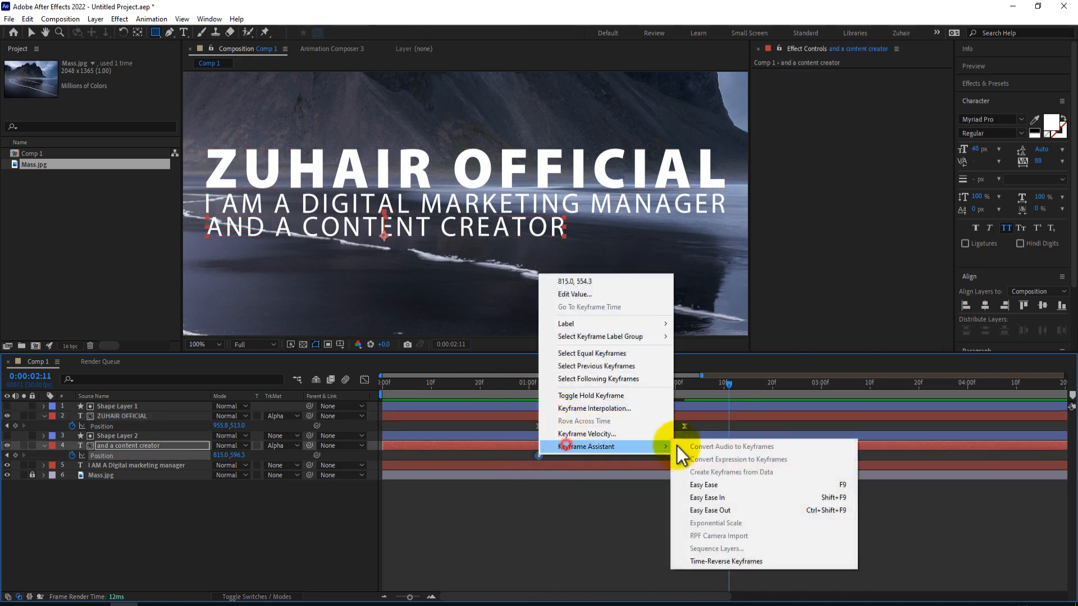
left_click(688, 478)
Reshape the heading's Position speed graph by lengthening the influence handles of both keyframes
left_click(364, 380)
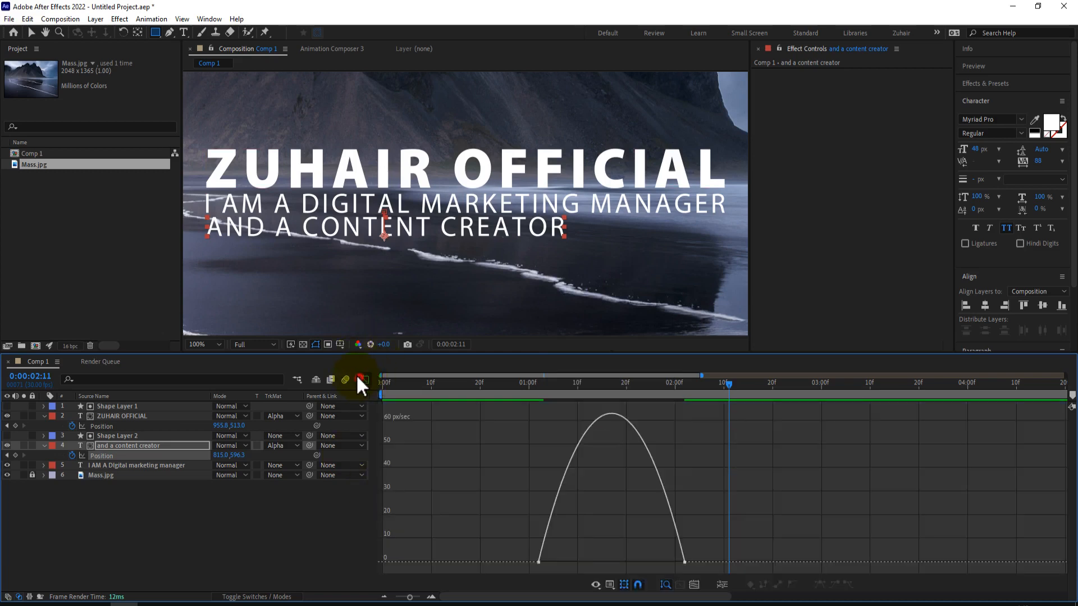
left_click(103, 426)
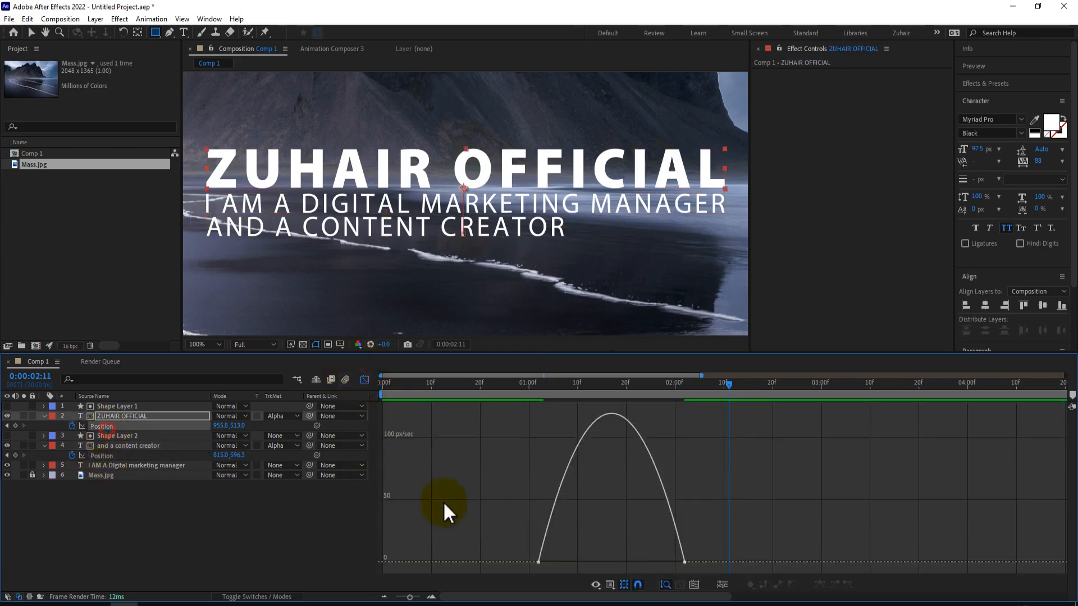
left_click_drag(652, 561, 630, 563)
mouse_move(563, 561)
left_mouse_down()
mouse_move(592, 557)
mouse_move(575, 551)
left_mouse_up()
Lengthen both influence handles on the "and a content creator" Position speed graph to form a sharp central peak, and close the graph
left_click(132, 446)
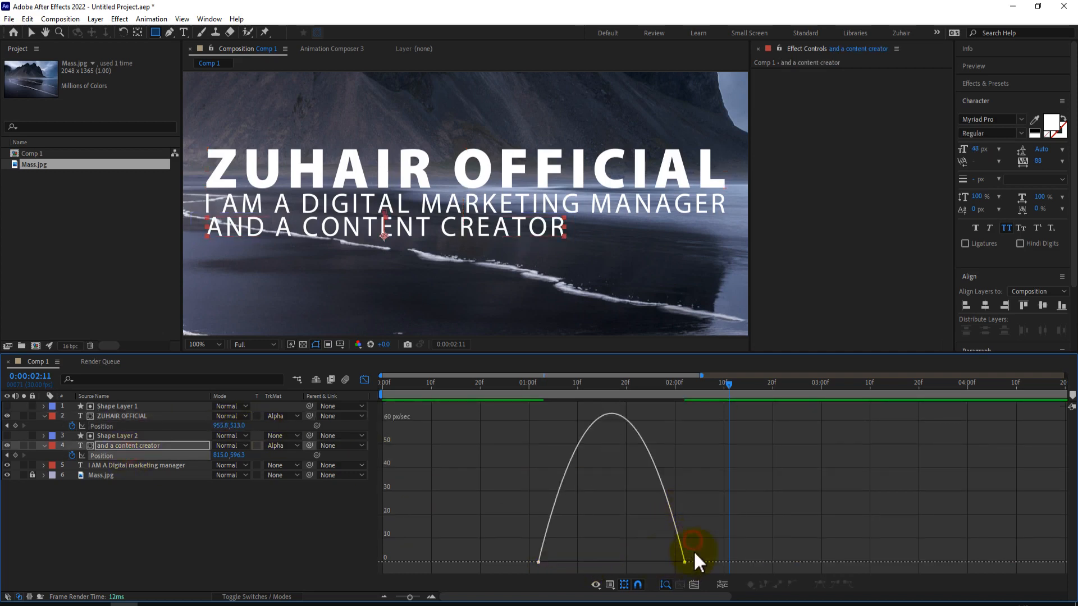
left_click_drag(661, 562, 630, 562)
left_click_drag(563, 562, 594, 562)
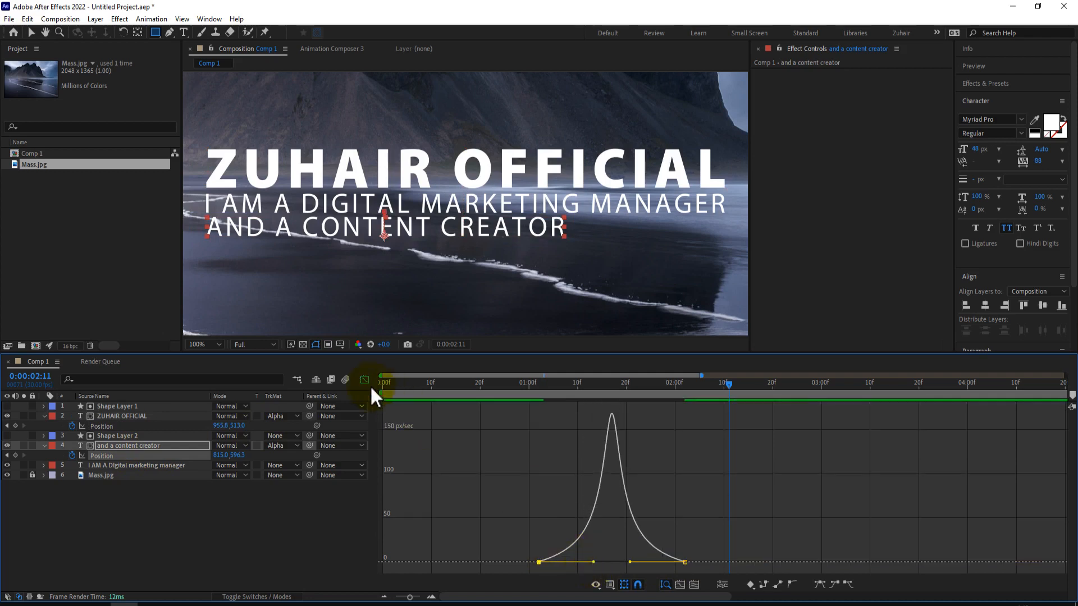
left_click(364, 381)
Show the composition's full duration in the timeline and preview the title animation from the start
left_click(380, 384)
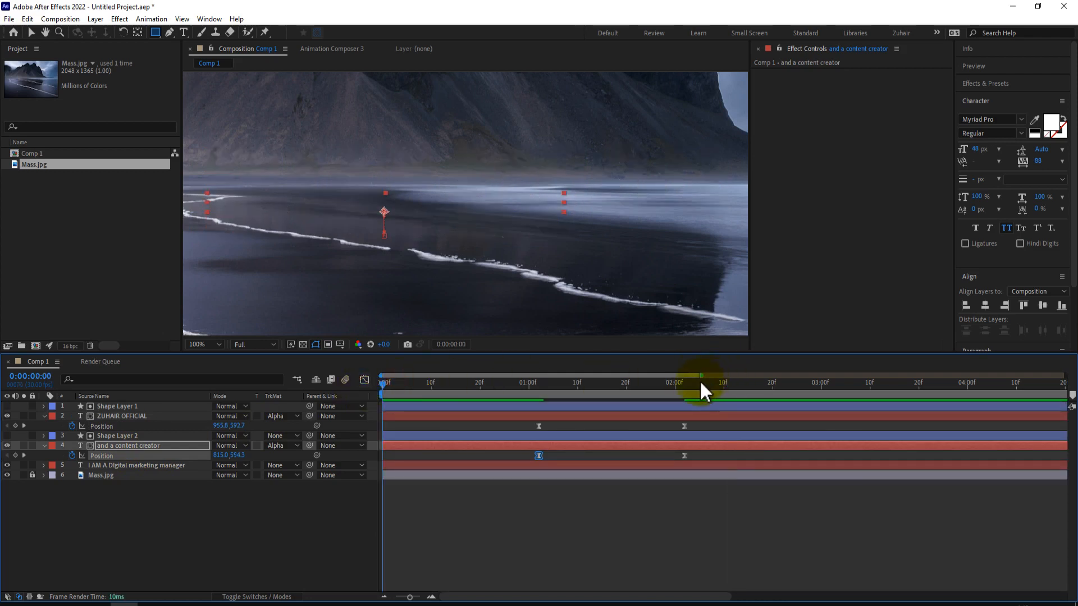
left_click_drag(701, 375, 1065, 375)
left_click(929, 383)
left_click(382, 384)
key("space")
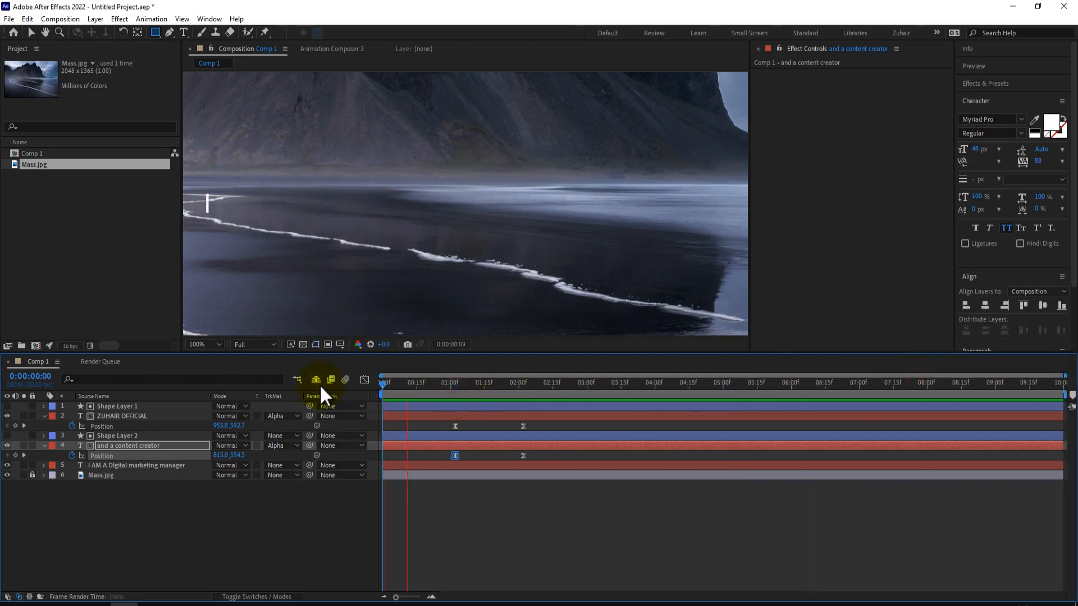
Fit the composition in the viewer up to 100% and preview the title animation from the start
key("space")
left_click(201, 343)
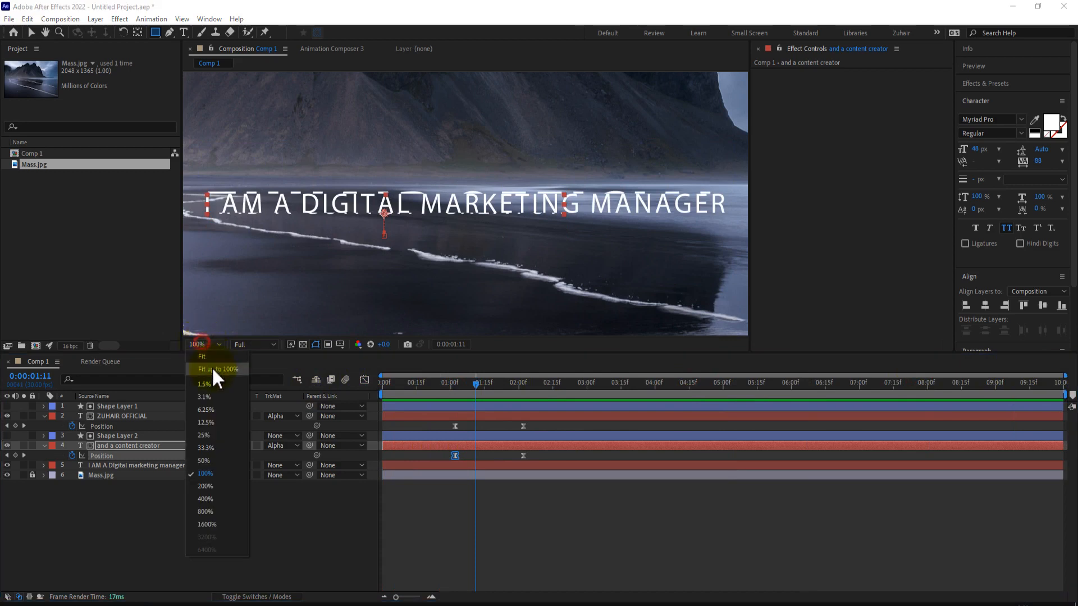
left_click(212, 367)
left_click_drag(426, 381, 359, 382)
key("space")
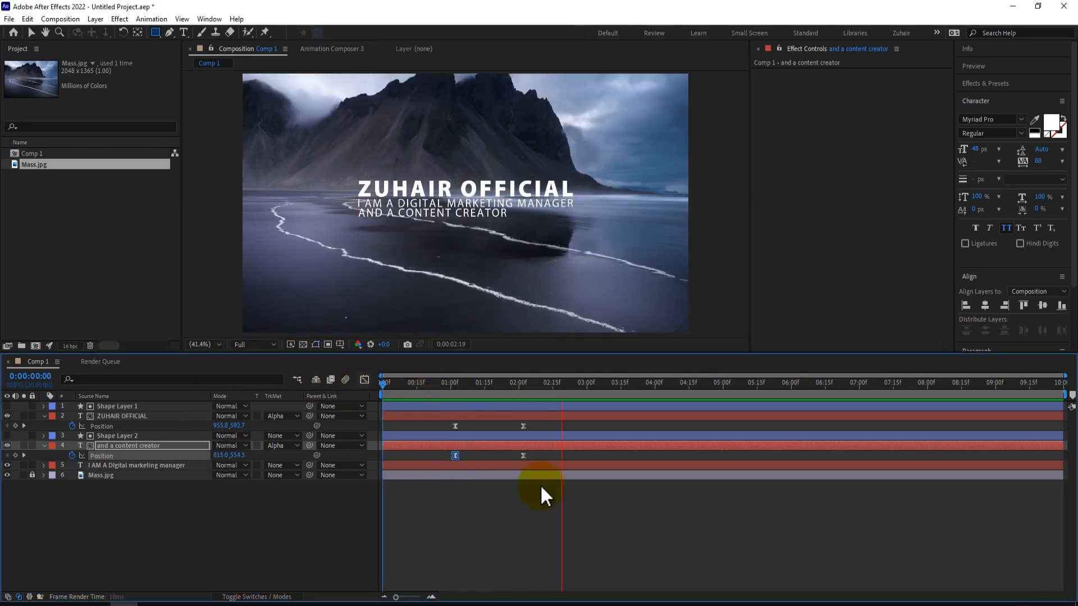
left_click(432, 383)
key("space")
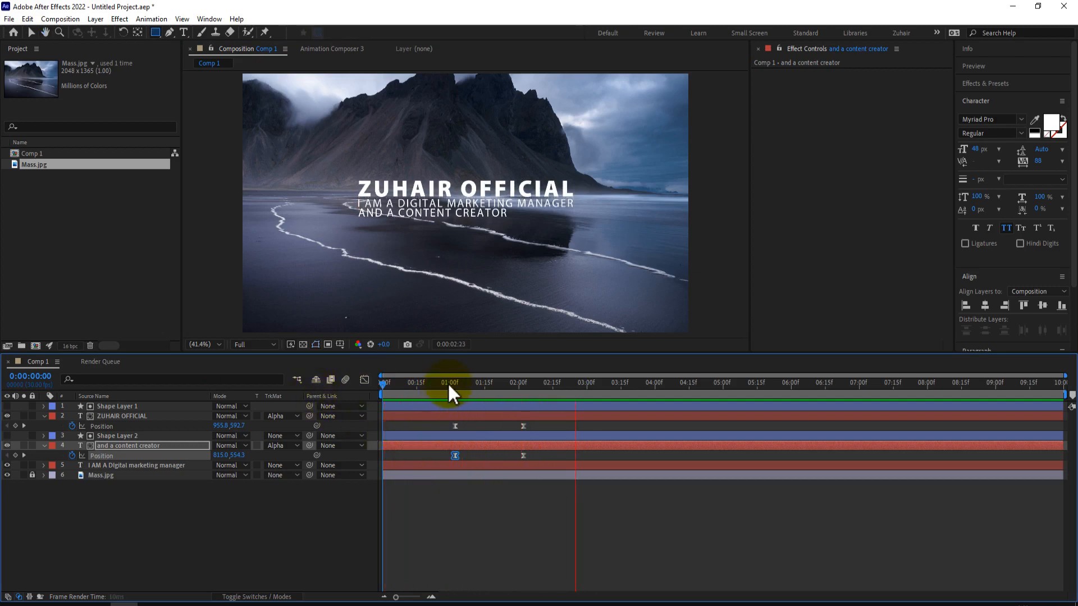
Move the current time to 0:00:03:22 and reveal the keyframes of the "I AM A DIgital marketing manager" layer
left_click_drag(447, 383, 528, 393)
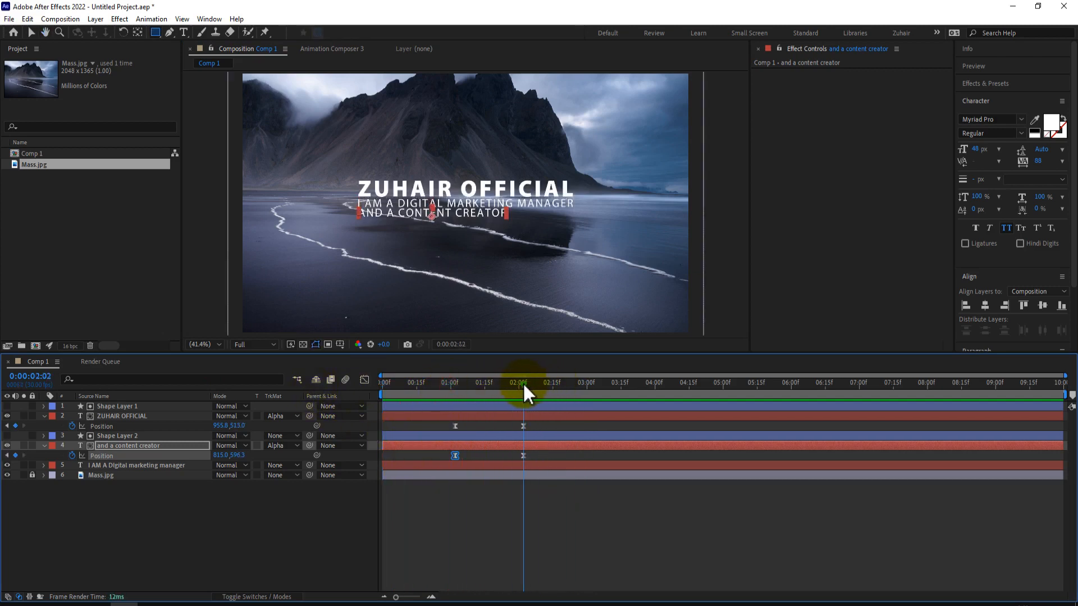
key("space")
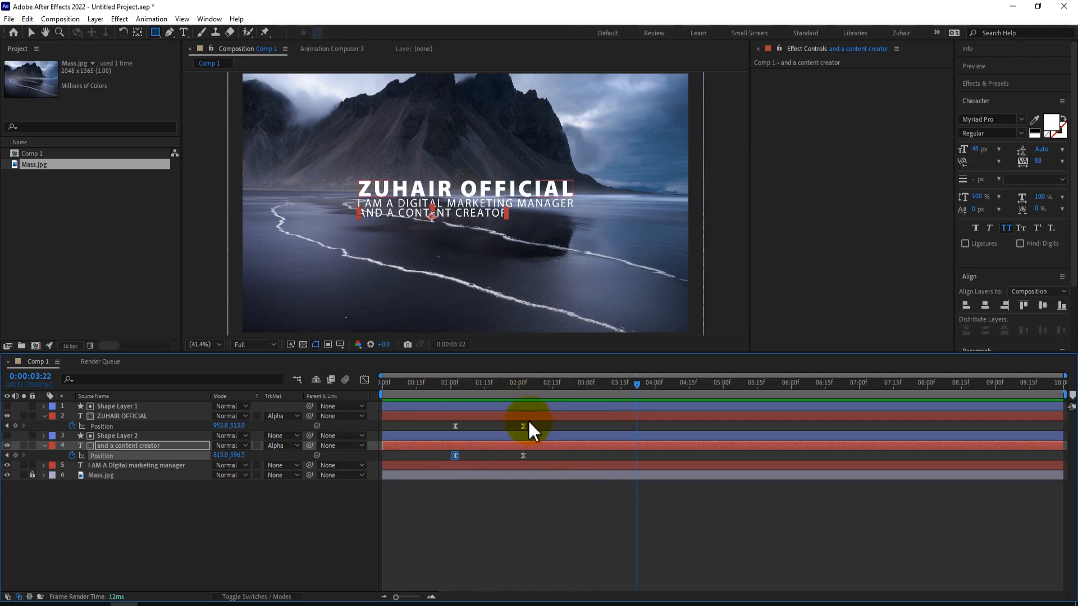
left_click(110, 466)
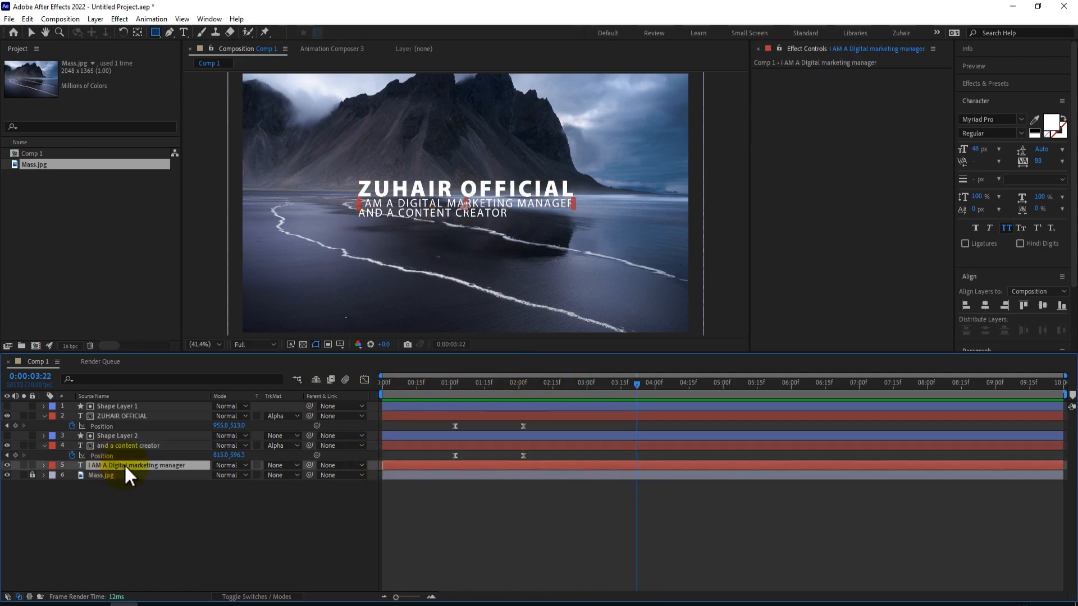
key("u")
Duplicate the heading's two Position keyframes at 0:00:03:22 and time-reverse the copies
left_click(144, 528)
left_click_drag(542, 422, 445, 433)
key("ctrl+c")
key("ctrl+v")
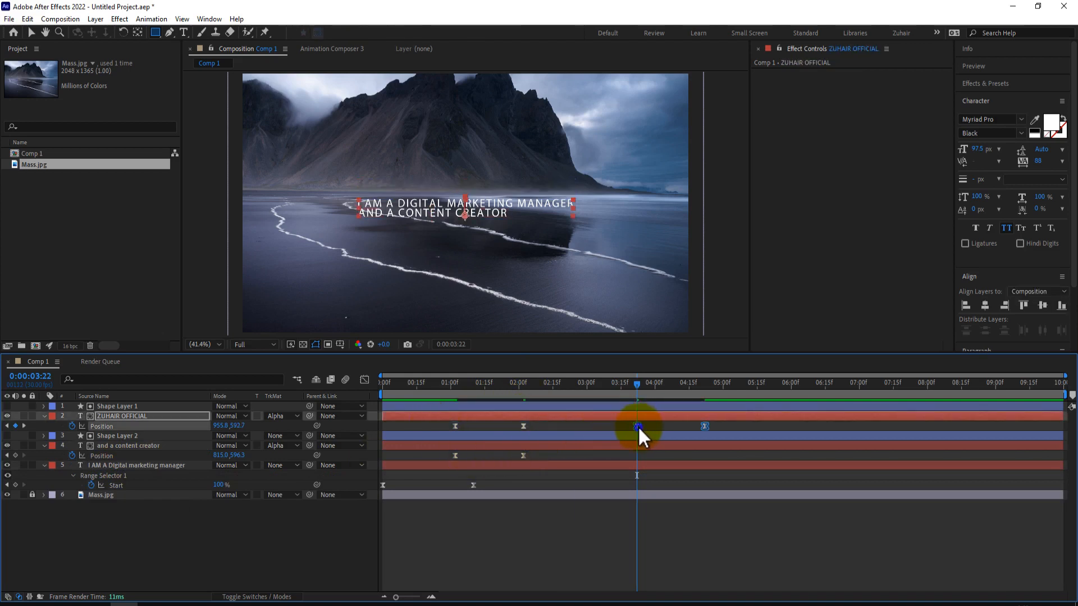
right_click(638, 426)
mouse_move(658, 416)
left_click(813, 534)
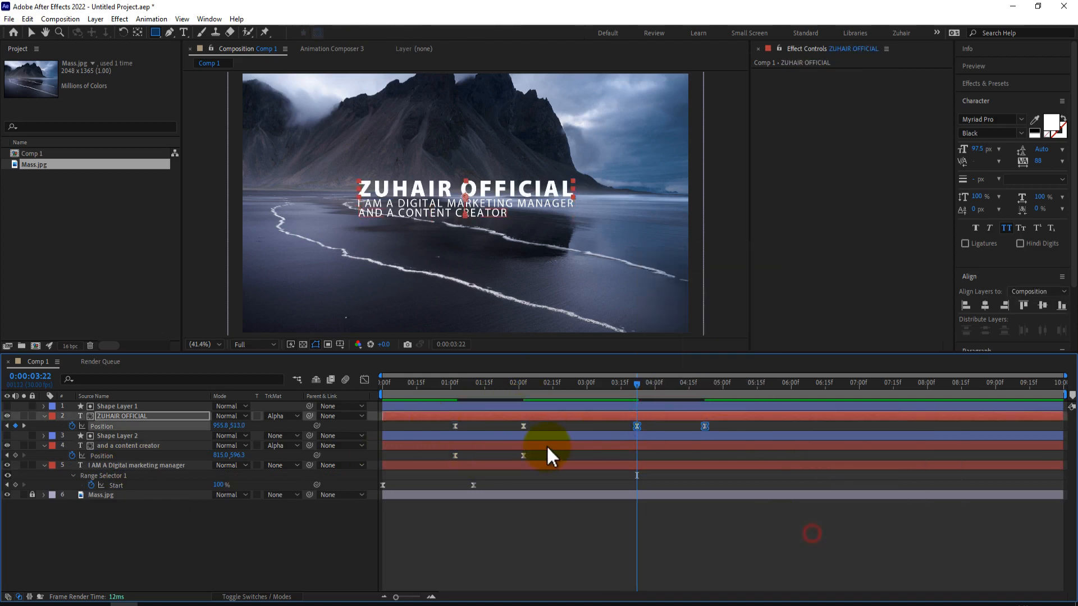
Duplicate the two Position keyframes of the "and a content creator" layer at 0:00:03:22 and time-reverse the copies
left_click_drag(546, 451, 446, 456)
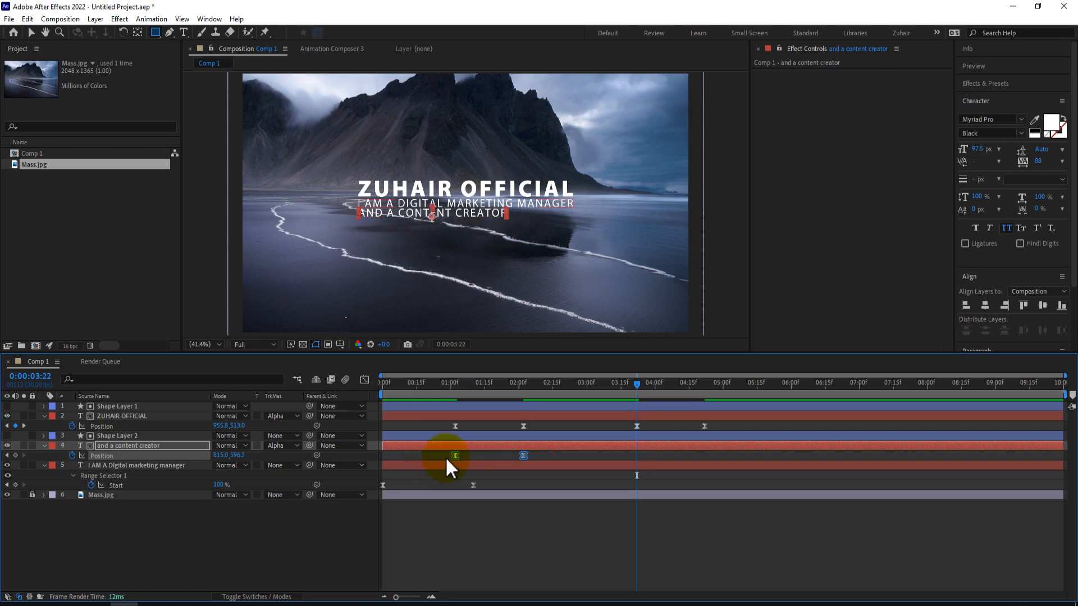
key("ctrl+c")
key("ctrl+v")
right_click(637, 455)
mouse_move(668, 452)
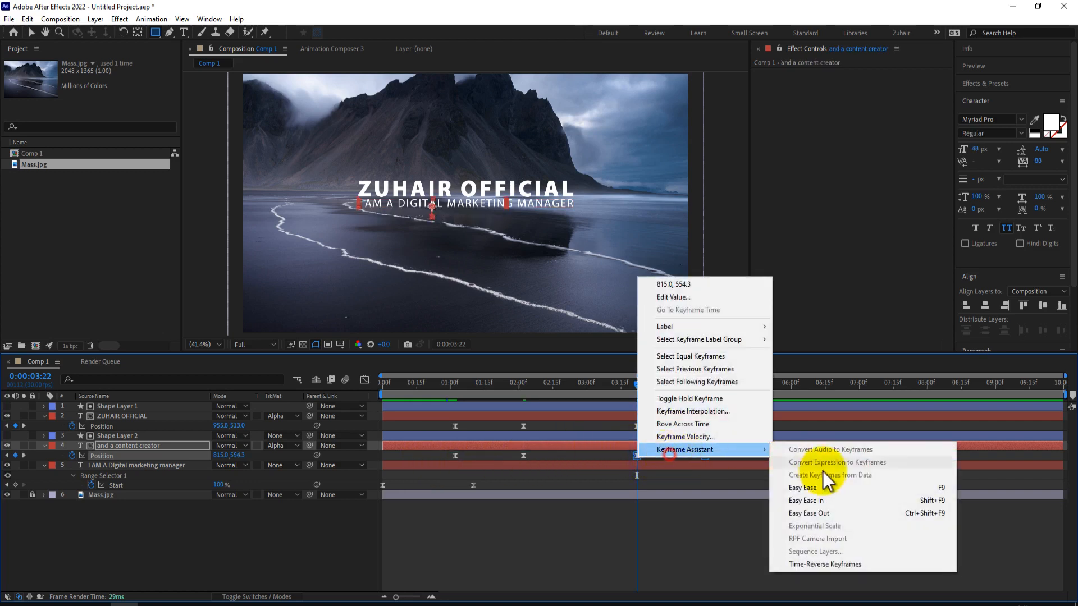
left_click(823, 563)
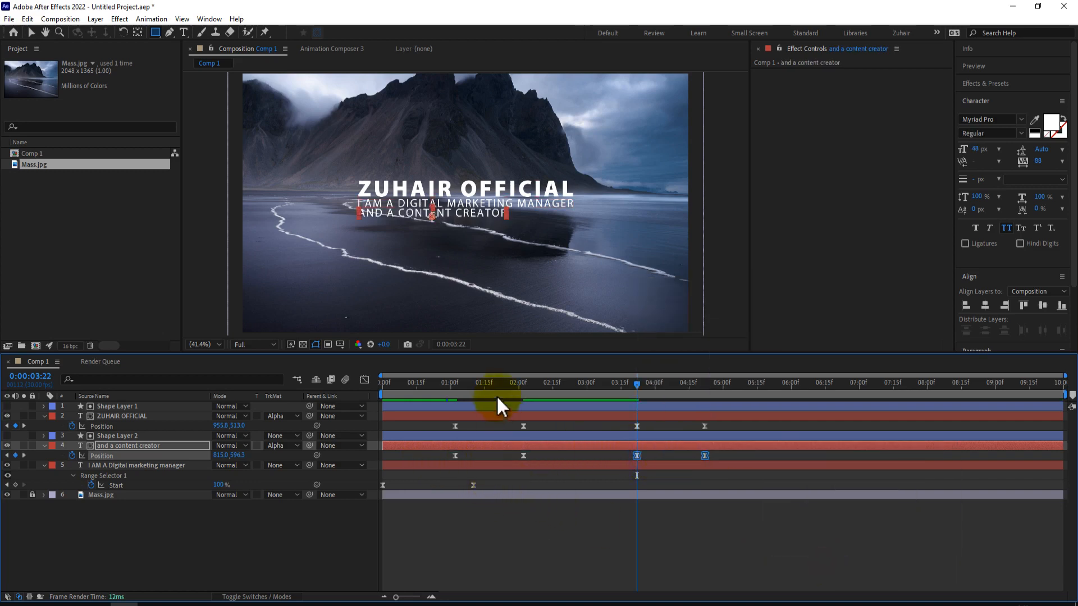
Duplicate the two Range Selector Start keyframes of the "I AM A DIgital marketing manager" layer at 0:00:04:14 and time-reverse the copies
left_click_drag(497, 384, 520, 383)
key("shift+Page_Up")
key("shift+Page_Up")
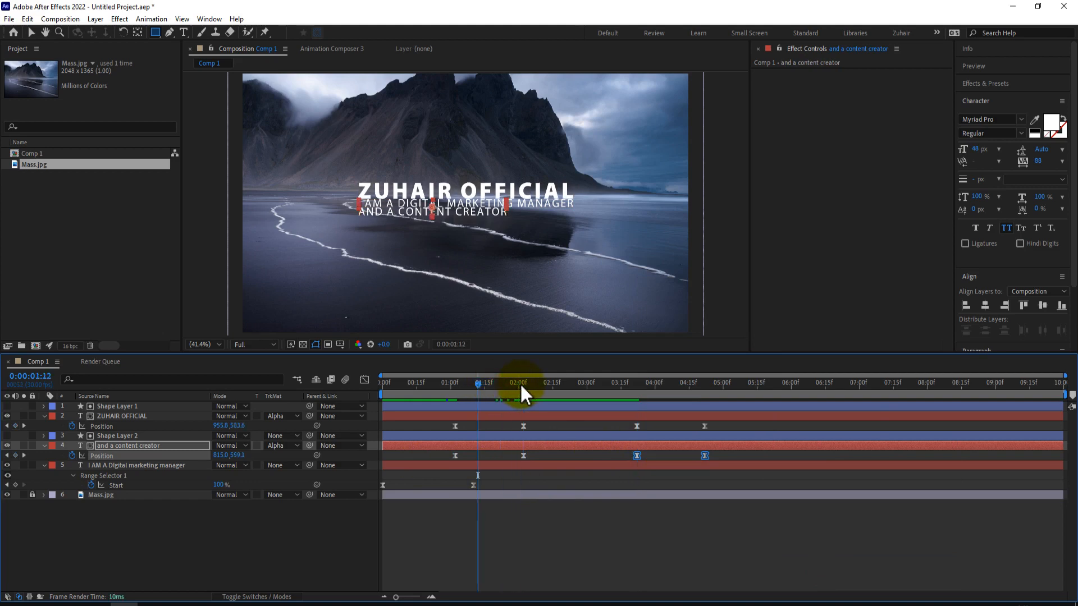
key("Page_Up")
key("Page_Up")
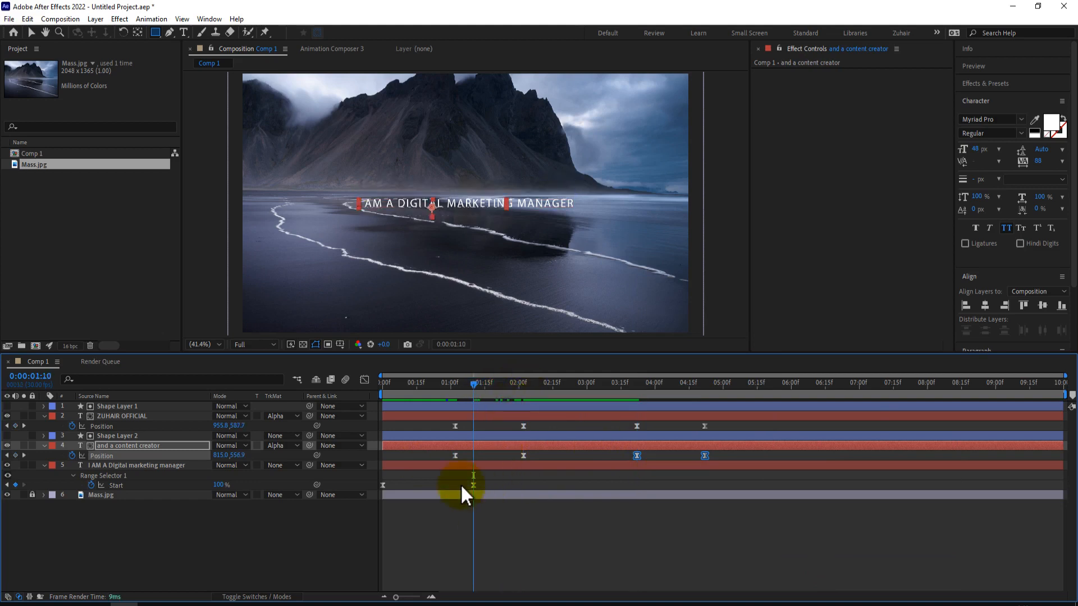
left_click_drag(472, 490, 368, 481)
left_click(640, 383)
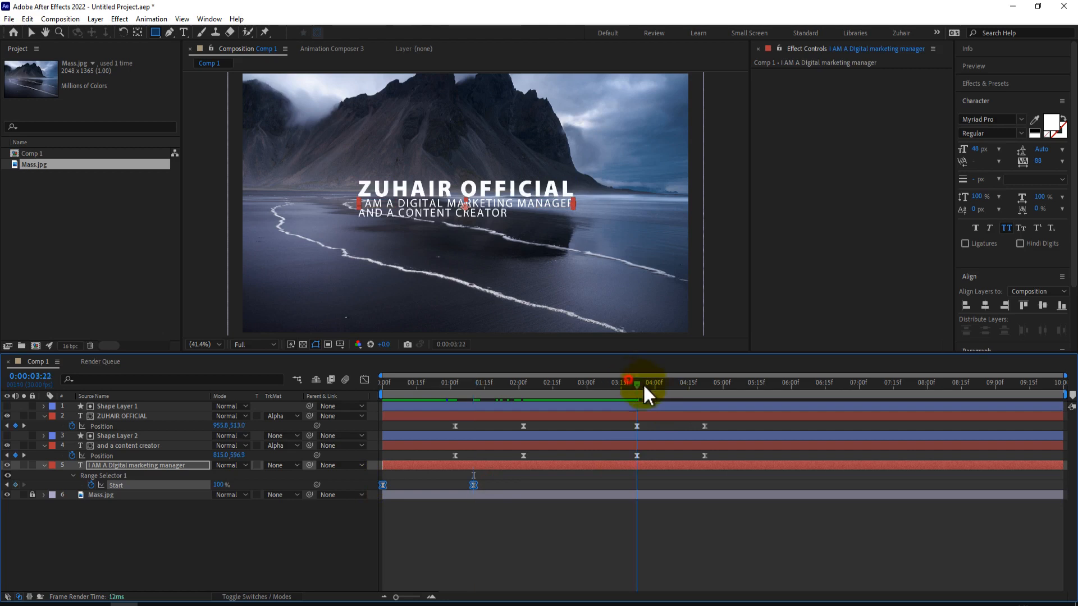
key("space")
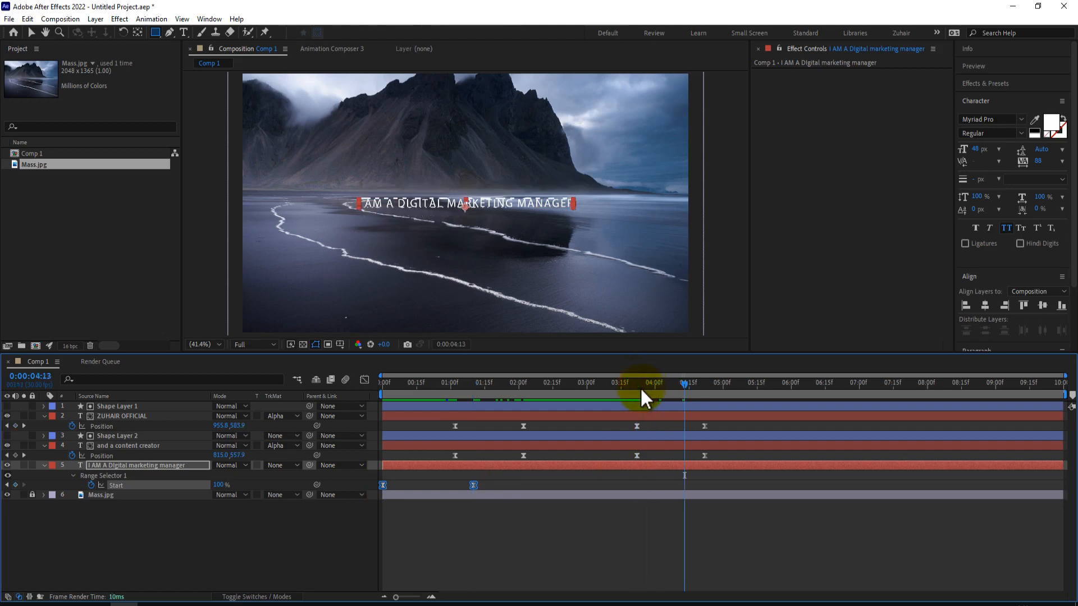
key("ctrl+v")
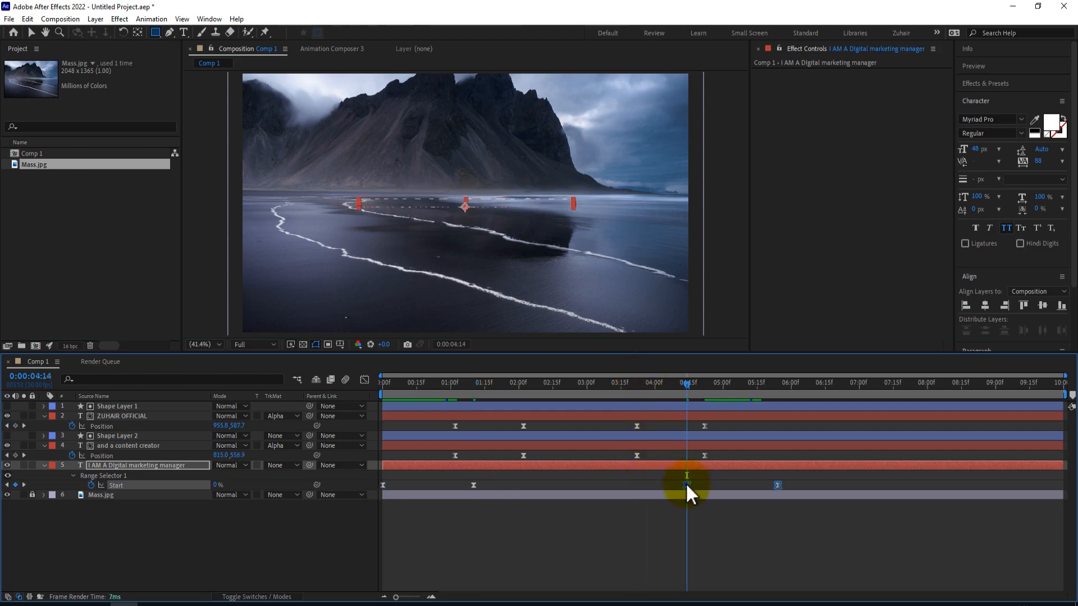
right_click(686, 483)
mouse_move(705, 475)
left_click(851, 584)
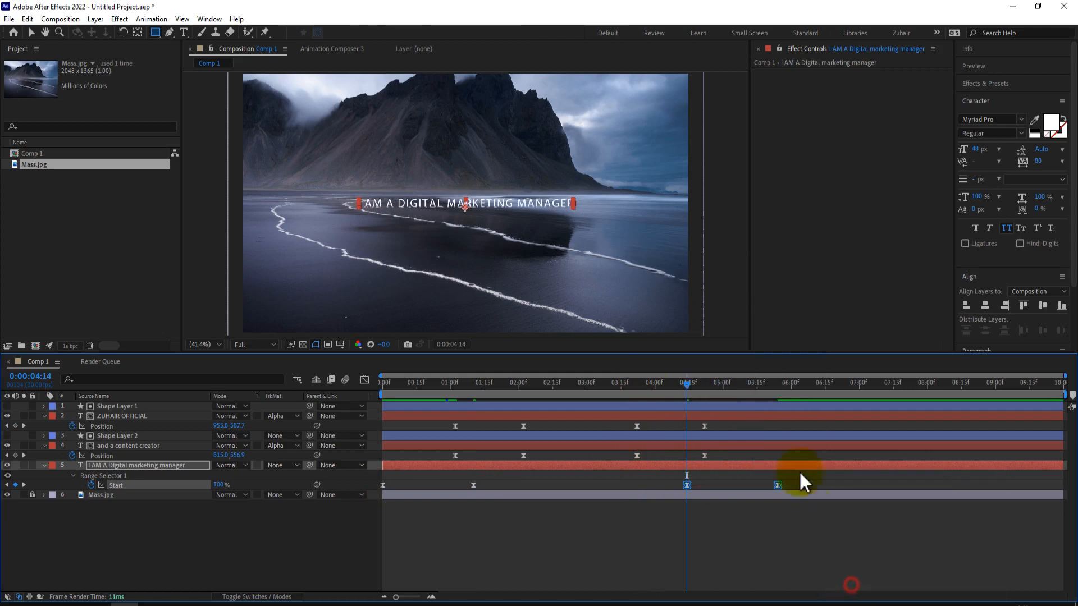
Preview the title's reveal and exit animation from the beginning of the composition
left_click_drag(749, 383, 379, 383)
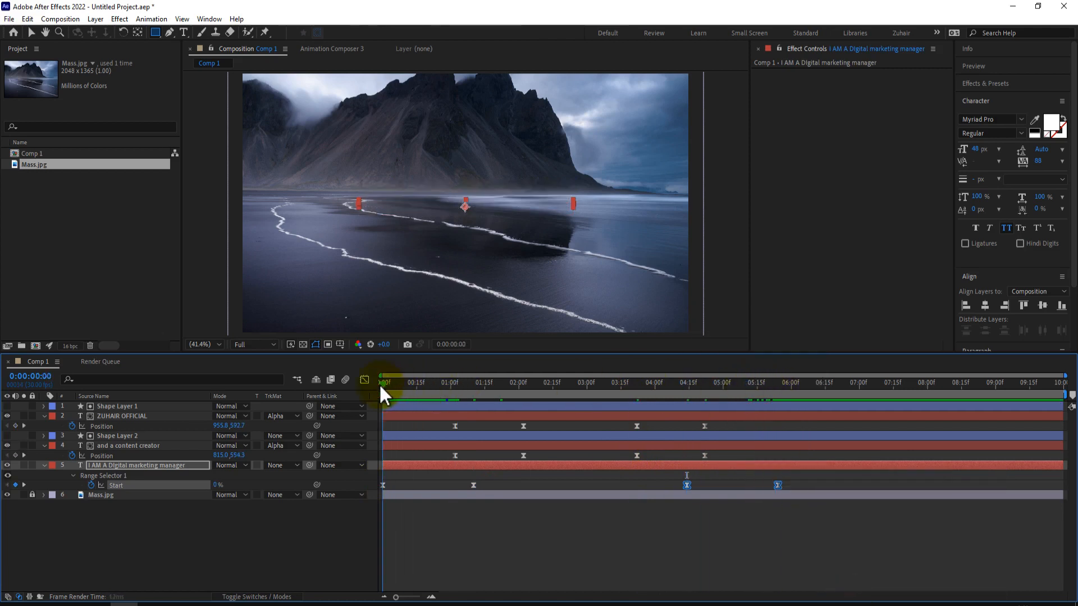
key("space")
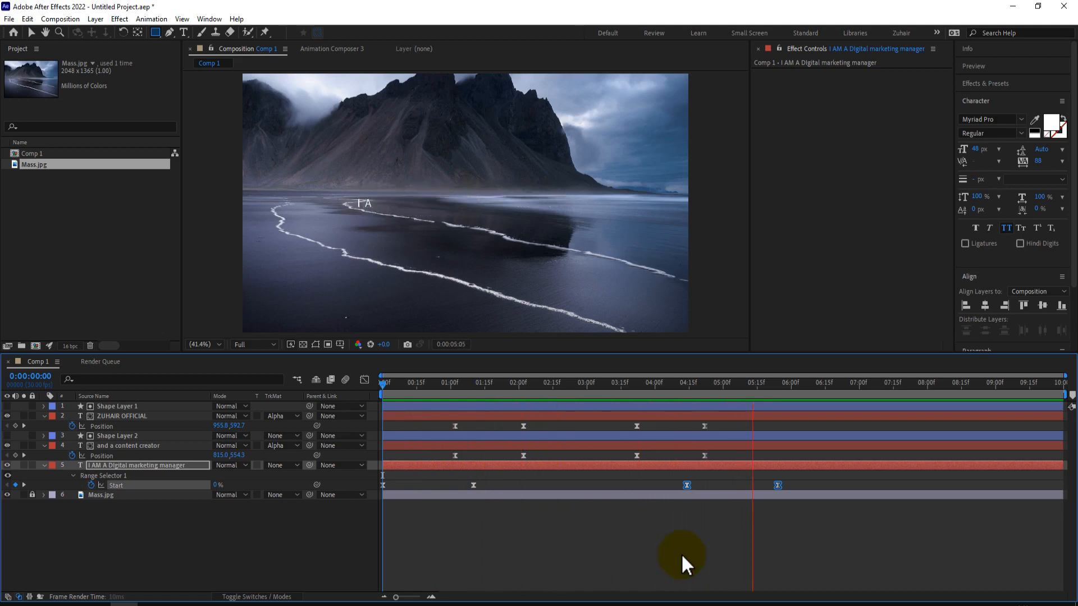
key("space")
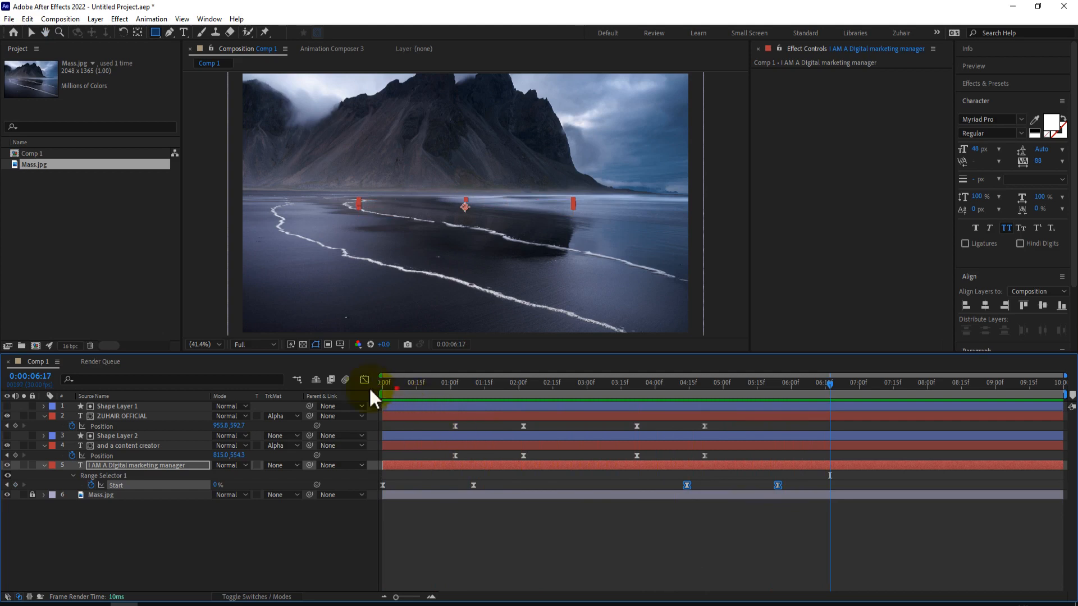
key("Home")
key("space")
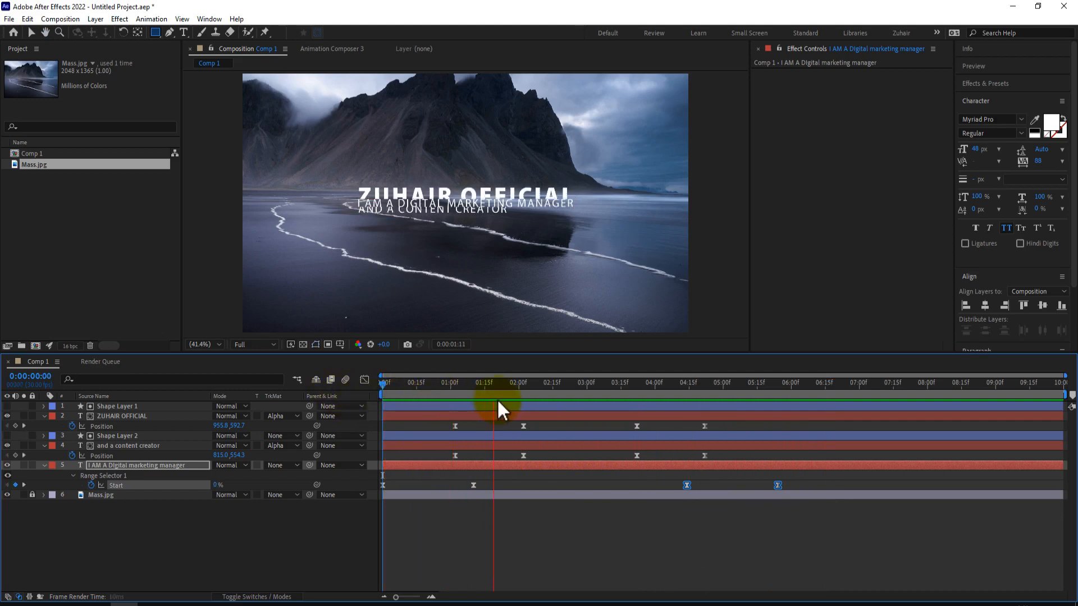
Add a text layer reading "THANKS FOR WATCHING" with the current time at 0:00:05:27
left_click_drag(553, 381, 784, 375)
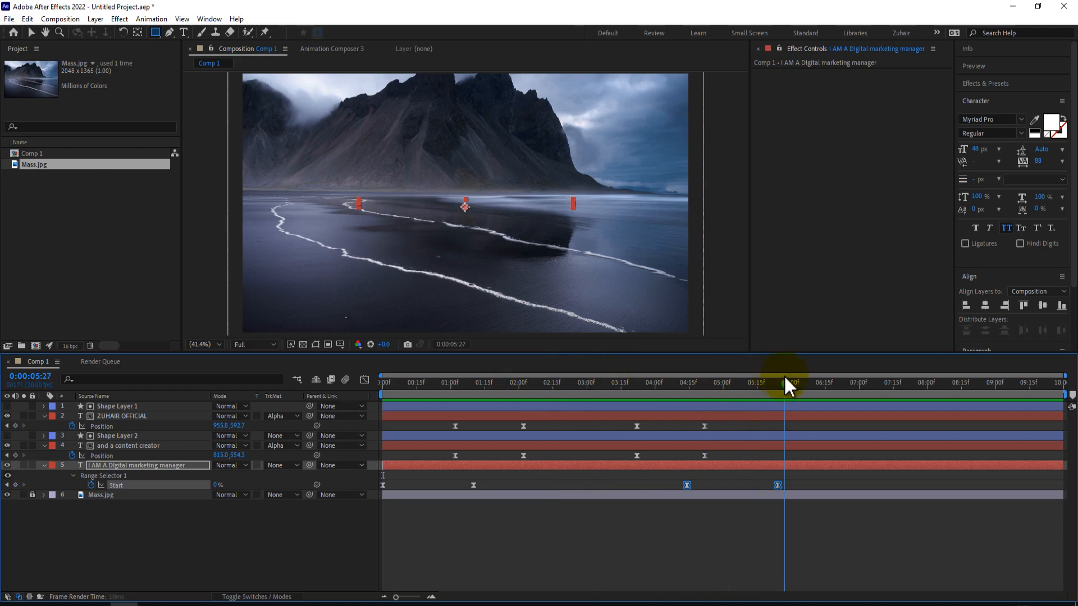
left_click(136, 544)
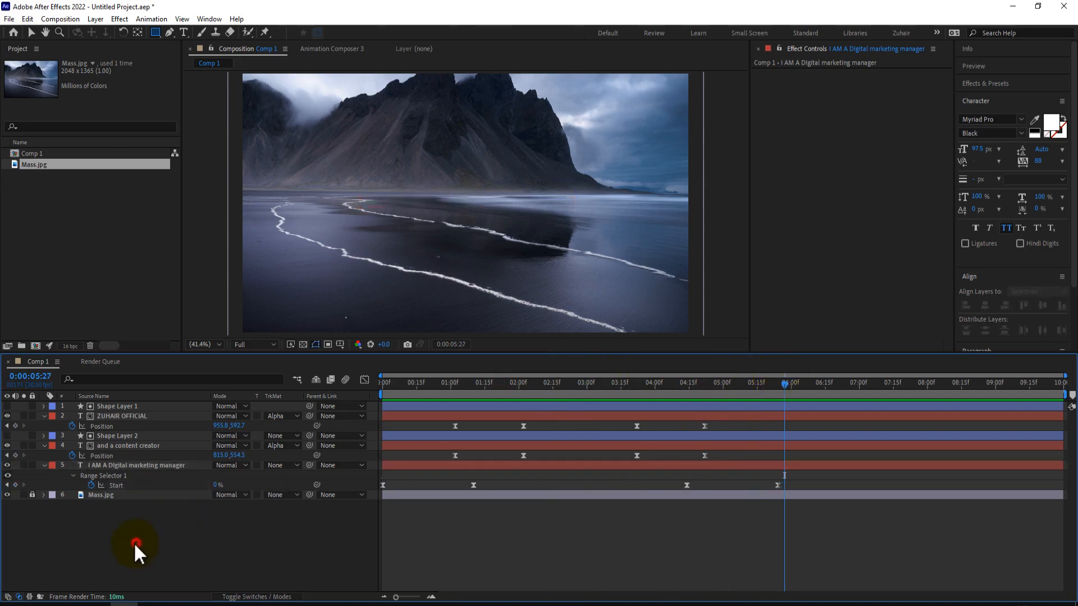
left_click(184, 32)
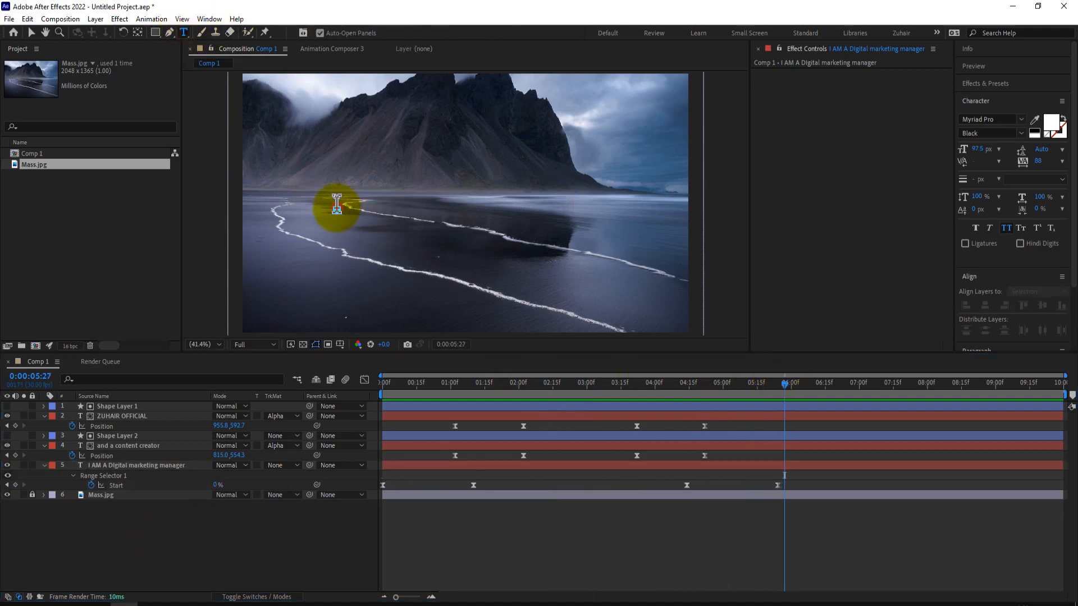
left_click(337, 203)
type("THANKS")
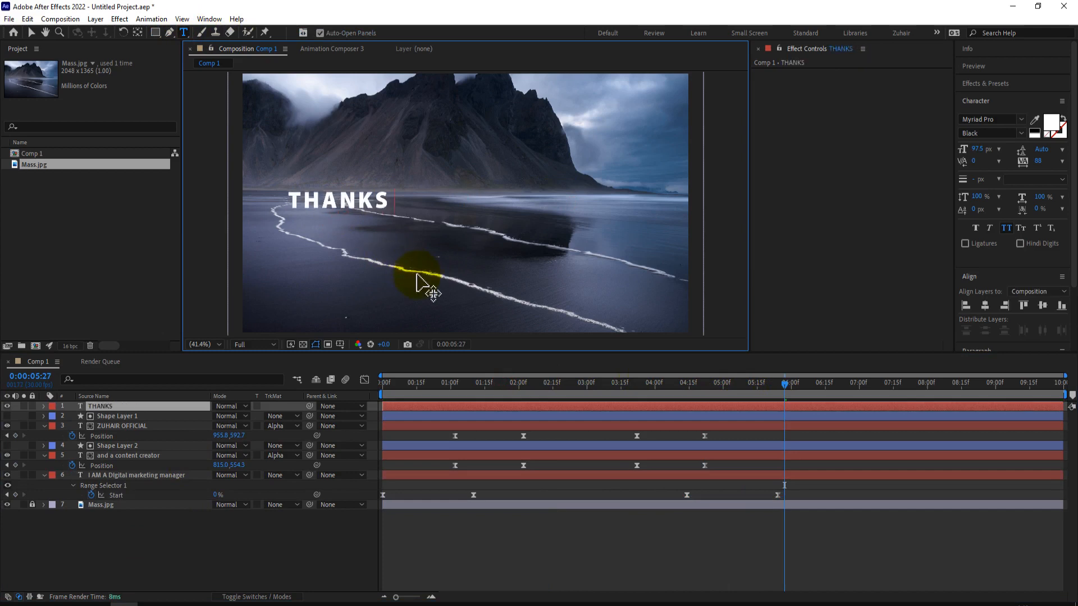
type(" FOR WATHICNG")
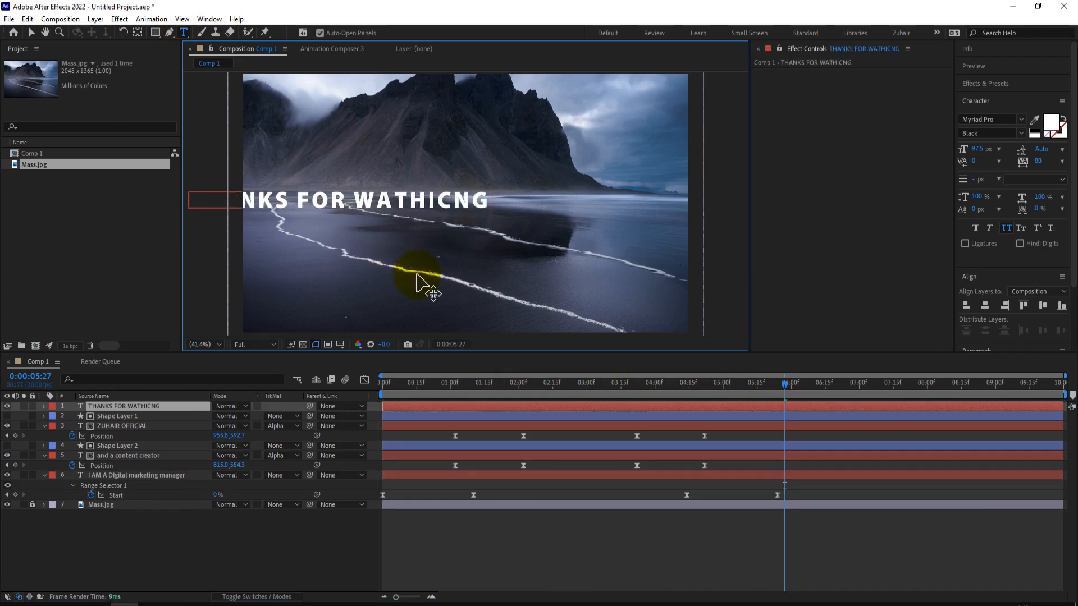
key("BackSpace")
key("BackSpace")
key("BackSpace")
key("BackSpace")
key("BackSpace")
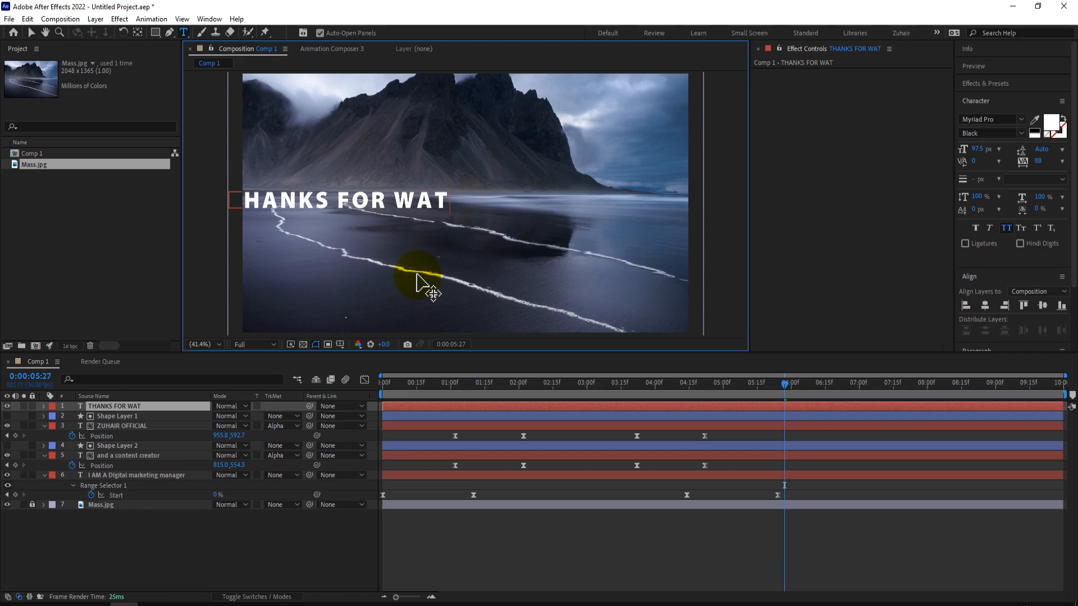
type("CHING")
key("Escape")
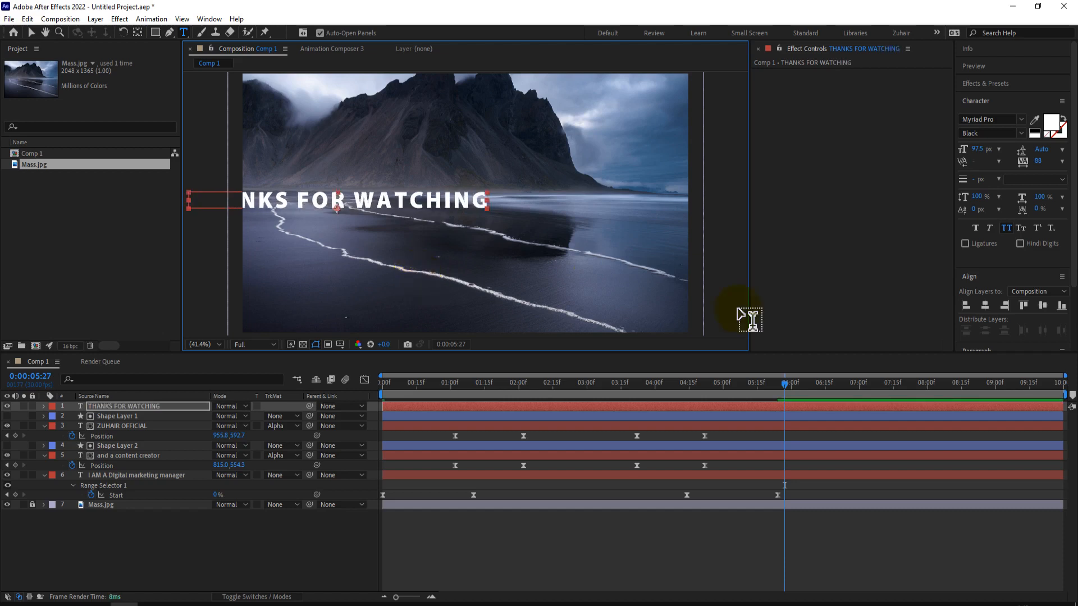
Centre the "THANKS FOR WATCHING" text horizontally and vertically in the composition and set its font size to 130 px
left_click(985, 305)
left_click(1042, 305)
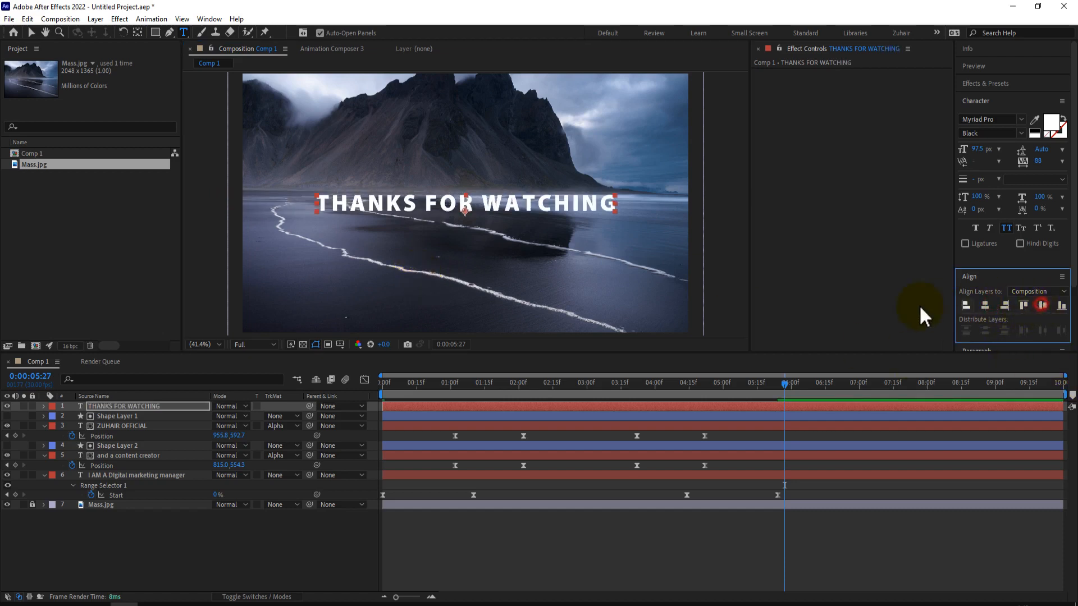
left_click_drag(979, 149, 1003, 149)
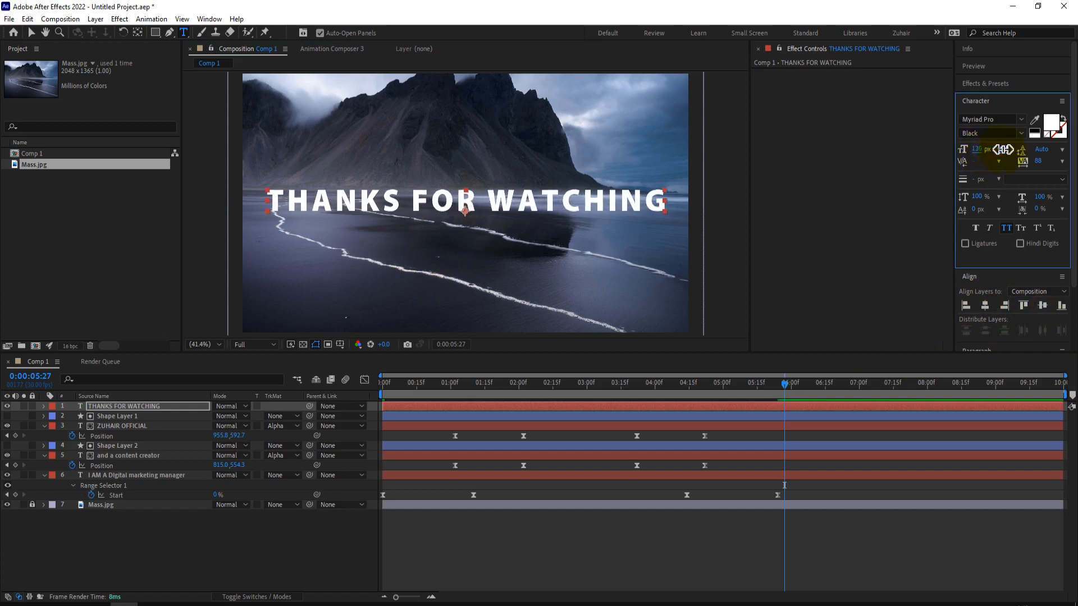
left_click(129, 526)
Add a Tracking text animator to the "THANKS FOR WATCHING" layer and include an Opacity property in it
left_click(115, 407)
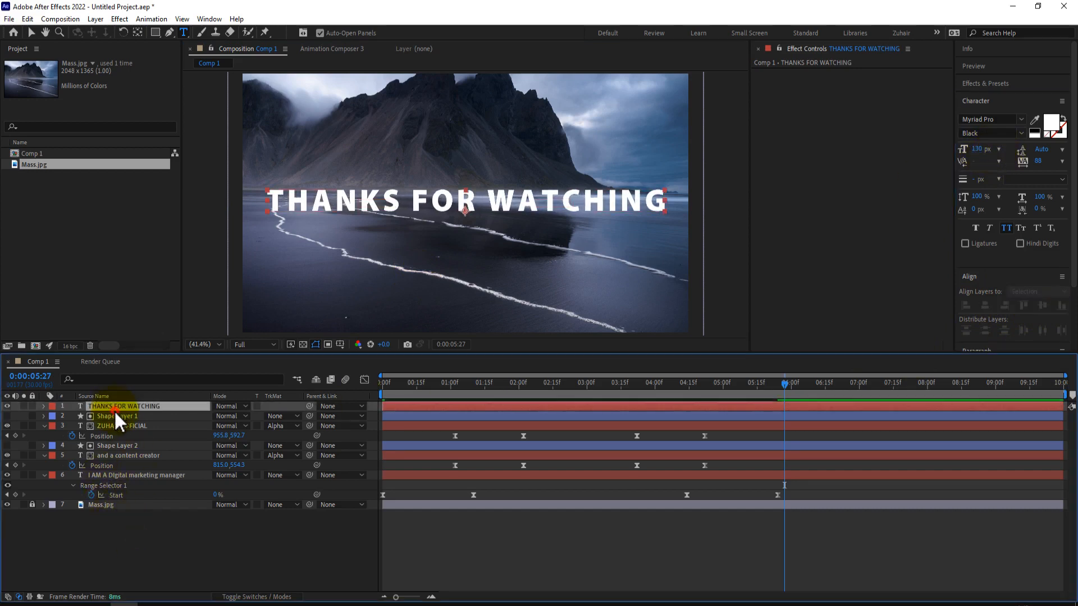
left_click(45, 406)
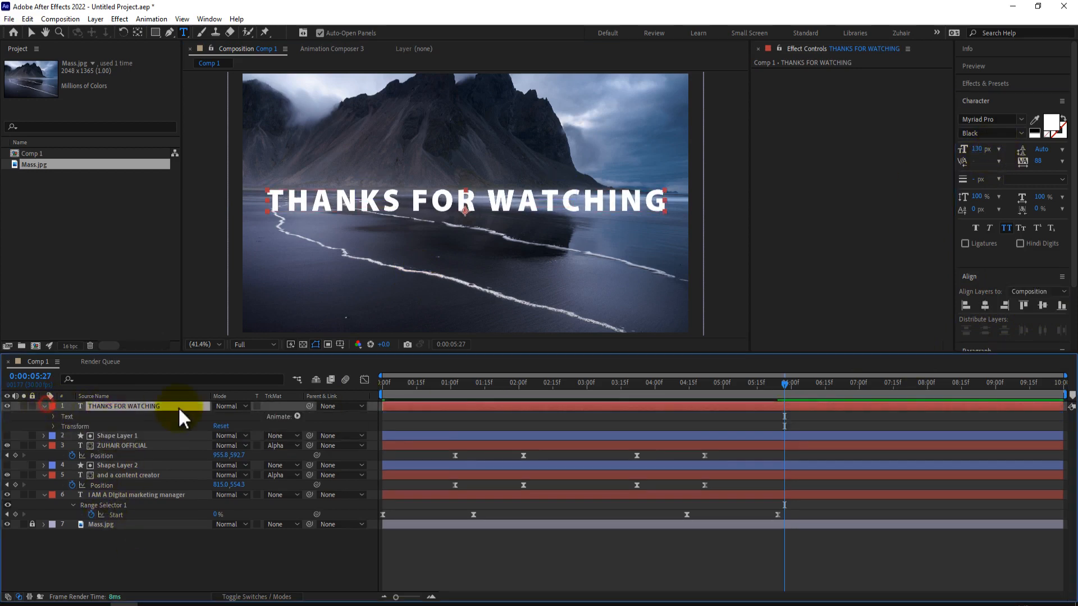
left_click(297, 416)
left_click(334, 334)
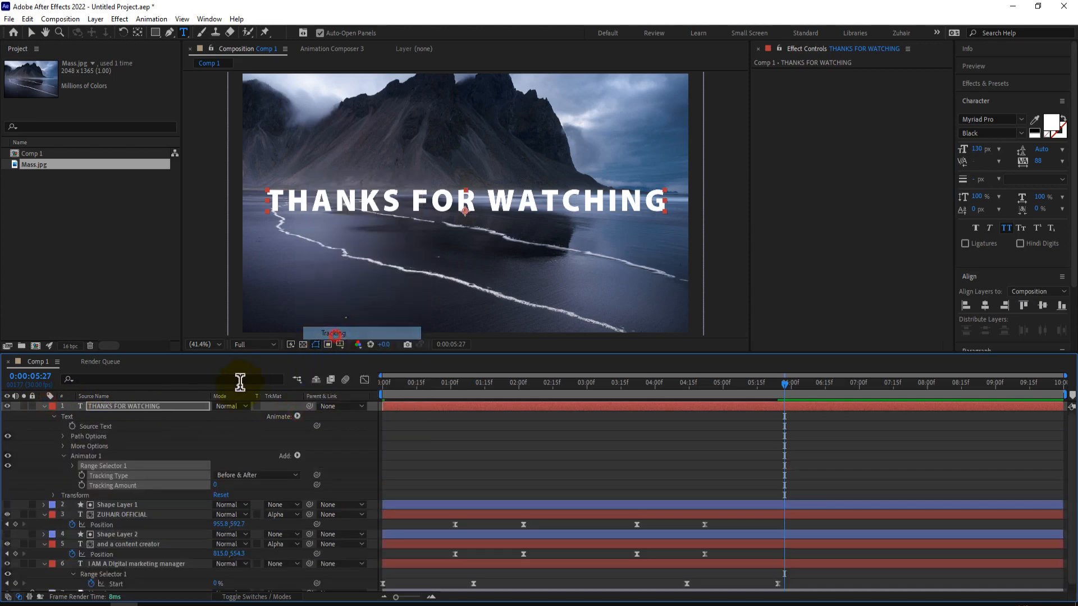
left_click(298, 455)
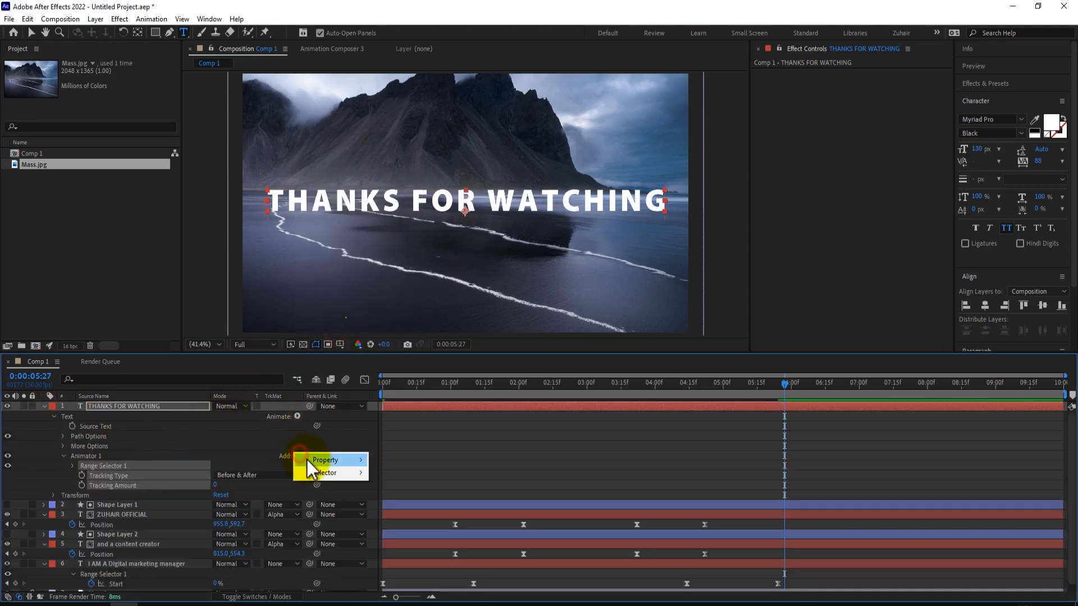
mouse_move(328, 460)
left_click(394, 317)
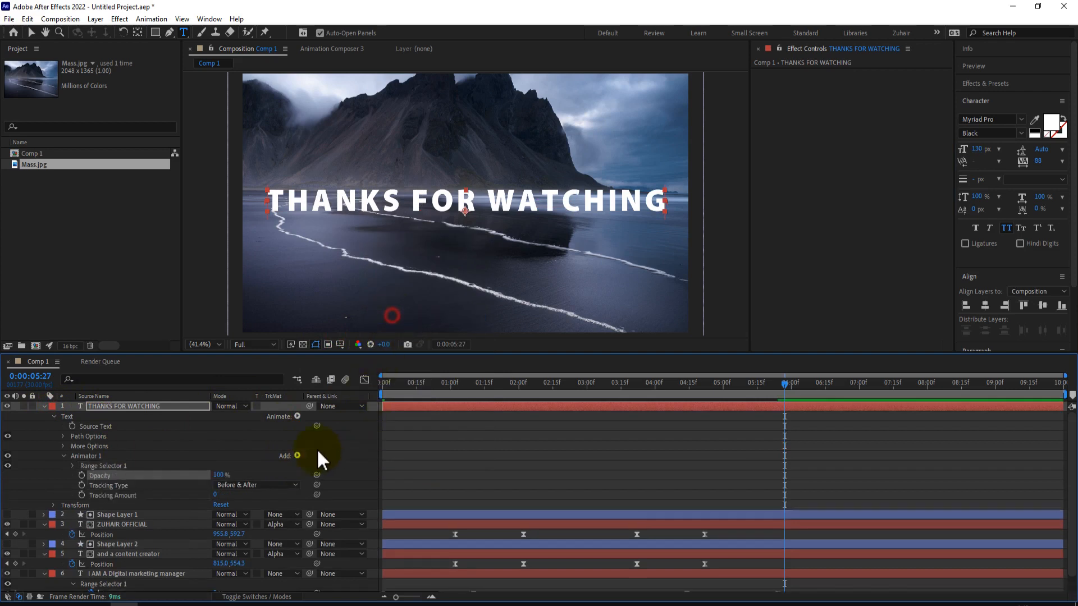
Add a Position property to the "THANKS FOR WATCHING" animator, then set Position to 0.0, 86.0 and Opacity to 0%
left_click(296, 453)
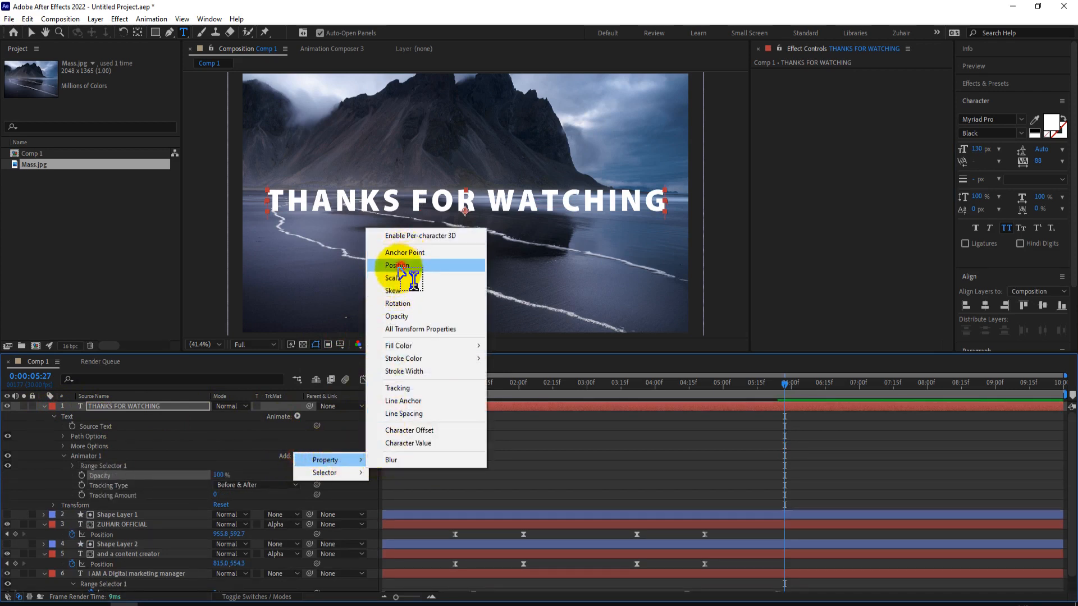
left_click(396, 266)
left_click(110, 485)
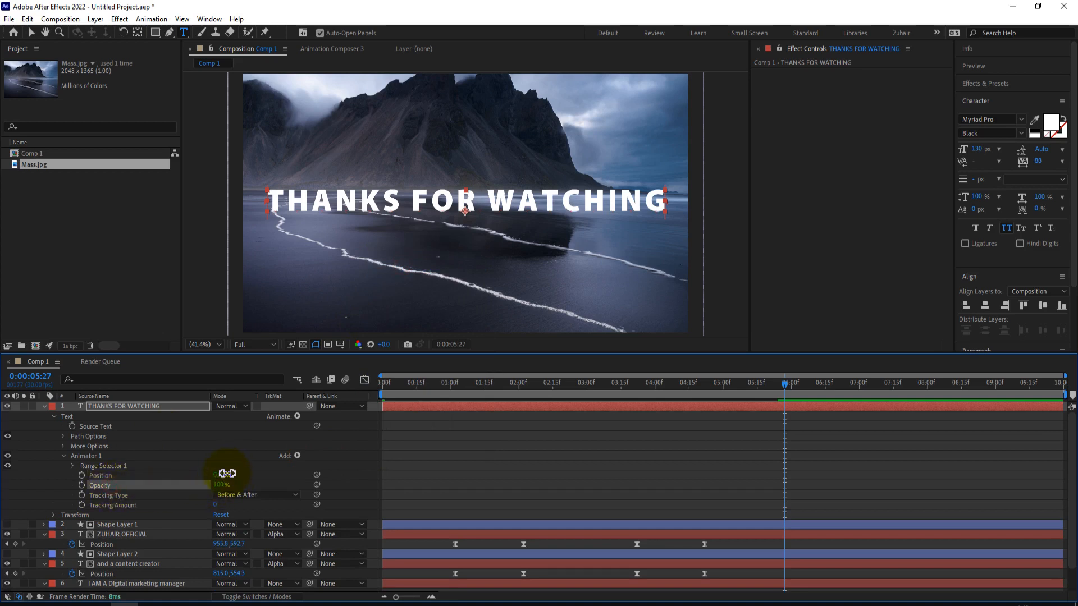
left_click_drag(227, 473, 275, 470)
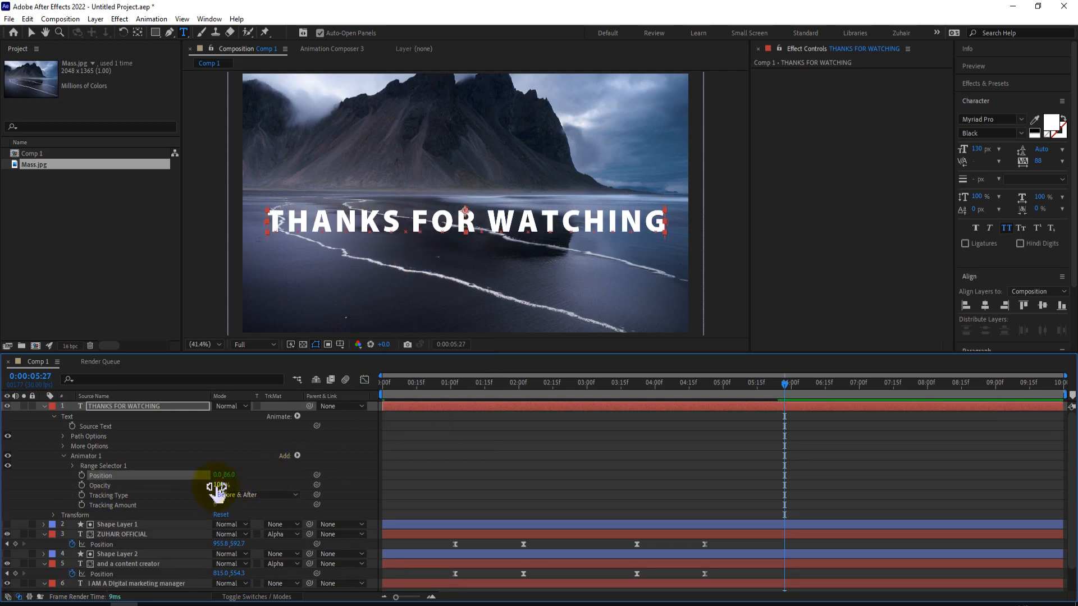
left_click_drag(216, 486, 139, 489)
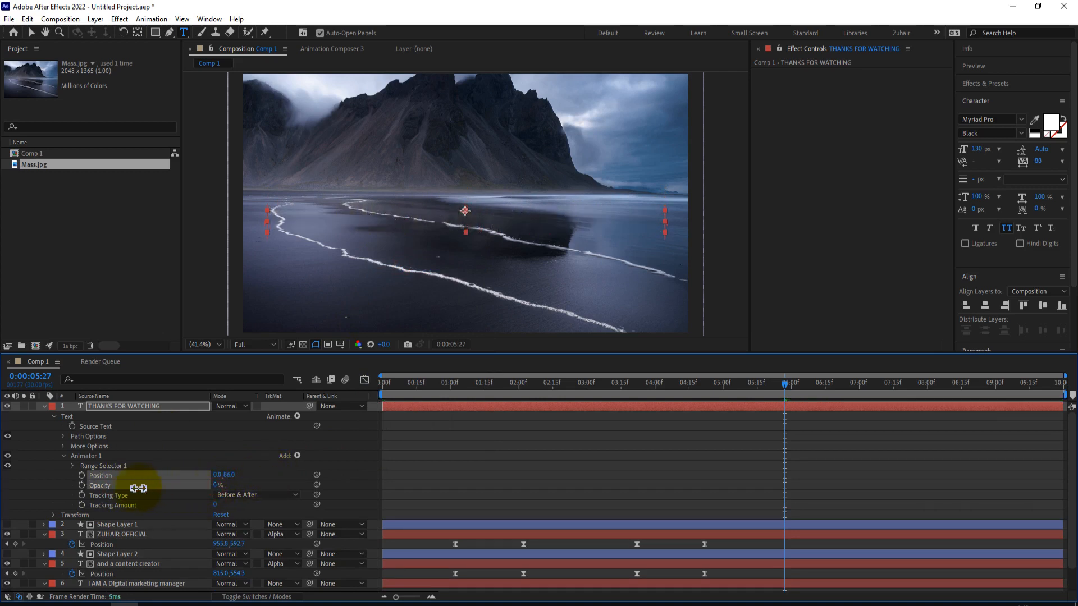
Keyframe the animator's Range Selector Start at 0% at 0:00:05:27 and at 100% at 0:00:06:27
left_click(72, 466)
left_click(91, 475)
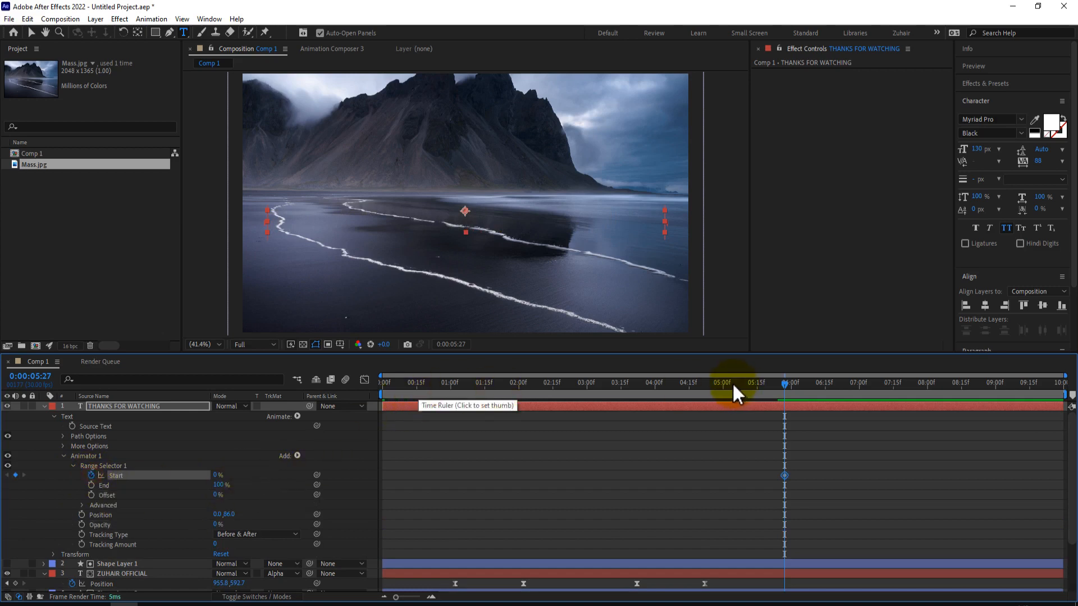
key("shift+Page_Down")
key("shift+Page_Down")
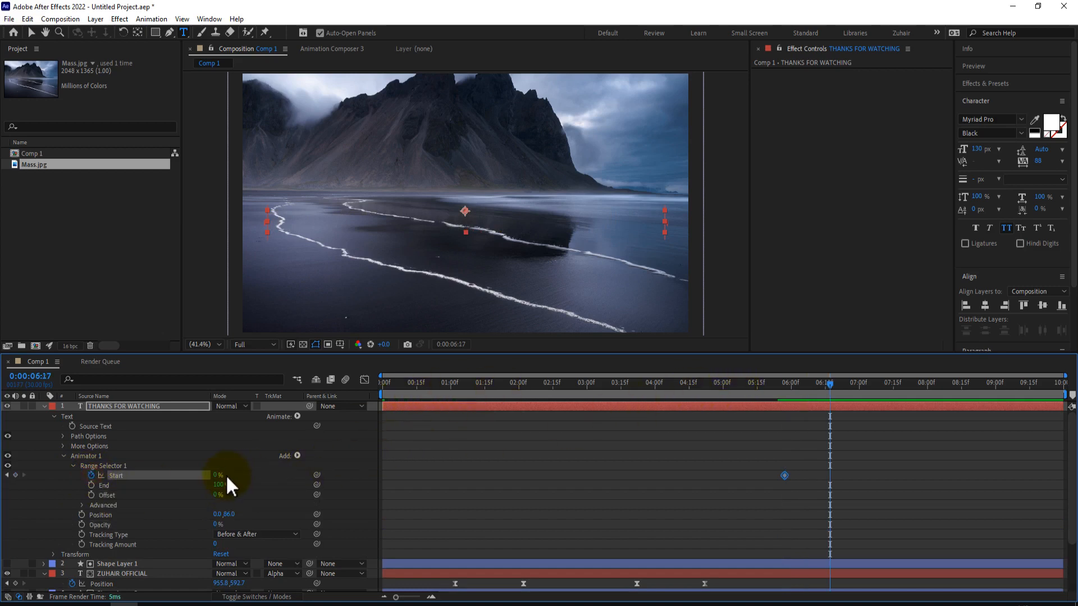
key("shift+Page_Down")
left_click_drag(215, 476, 292, 476)
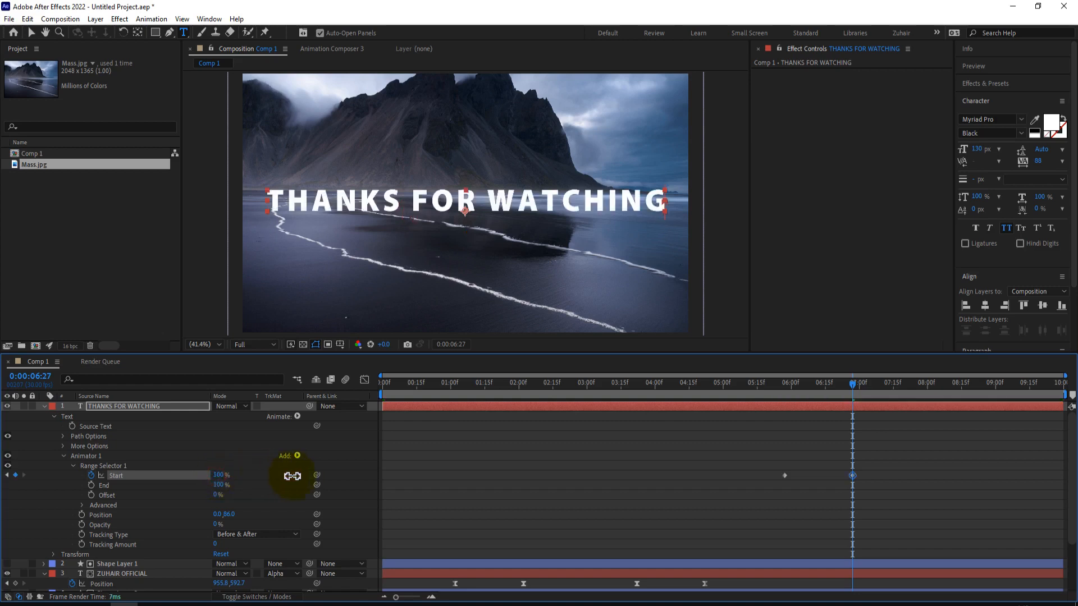
Apply Easy Ease to both Range Selector Start keyframes of the "THANKS FOR WATCHING" layer
left_click_drag(846, 383, 785, 396)
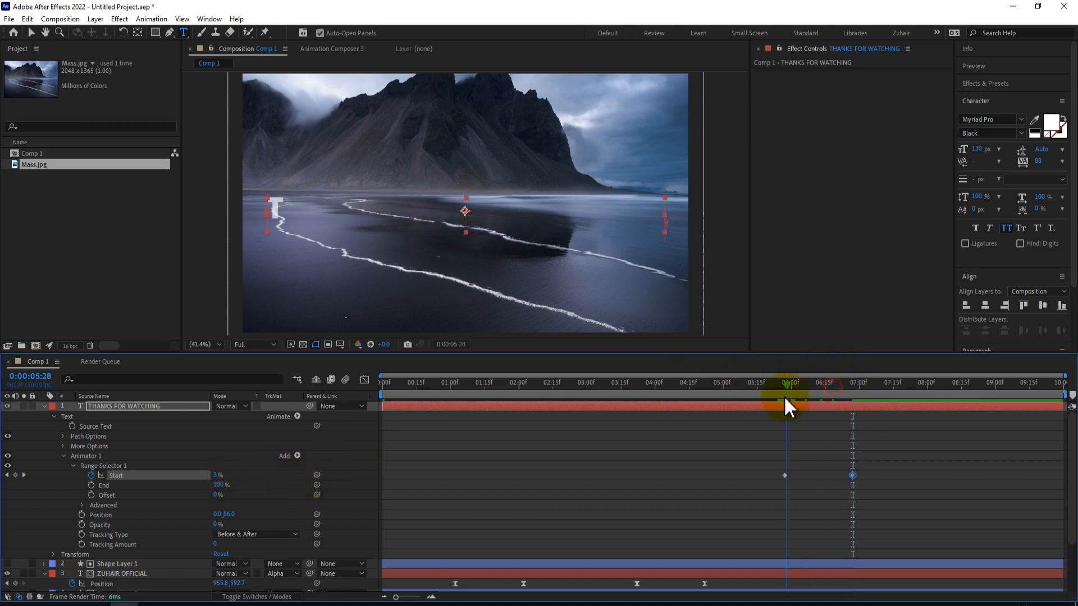
right_click(786, 475)
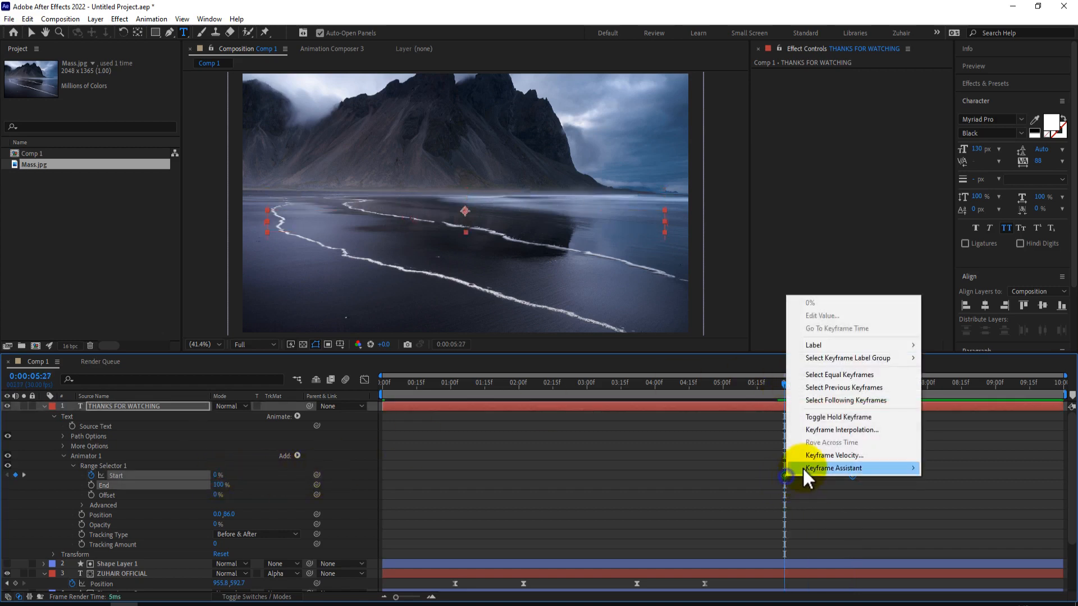
mouse_move(803, 468)
left_click(673, 505)
Reshape the Start property's speed graph by extending the last keyframe's ease handle toward the first keyframe
left_click(364, 379)
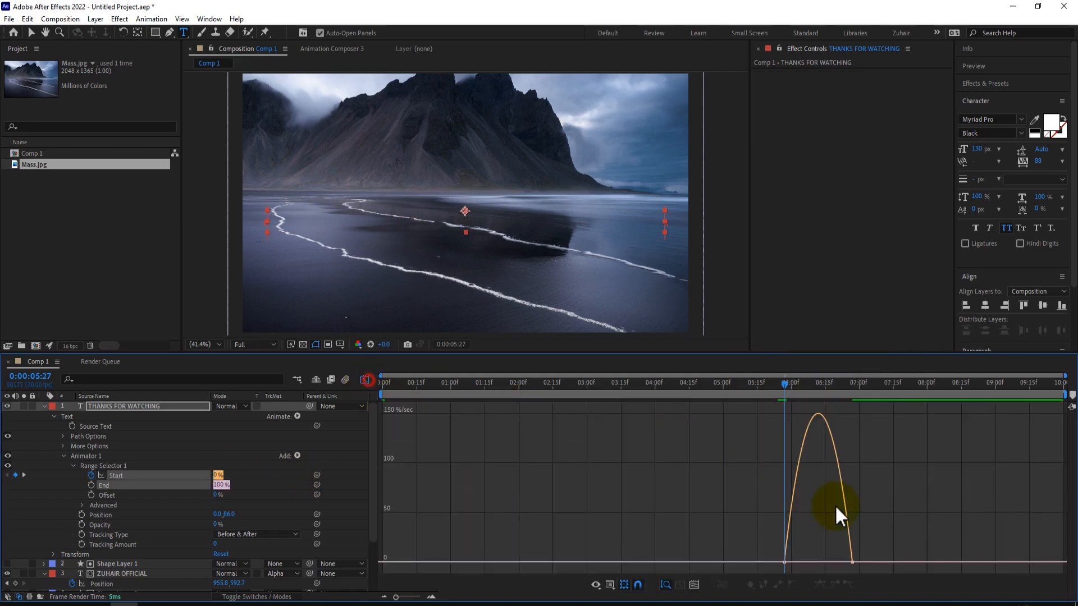
left_click(107, 490)
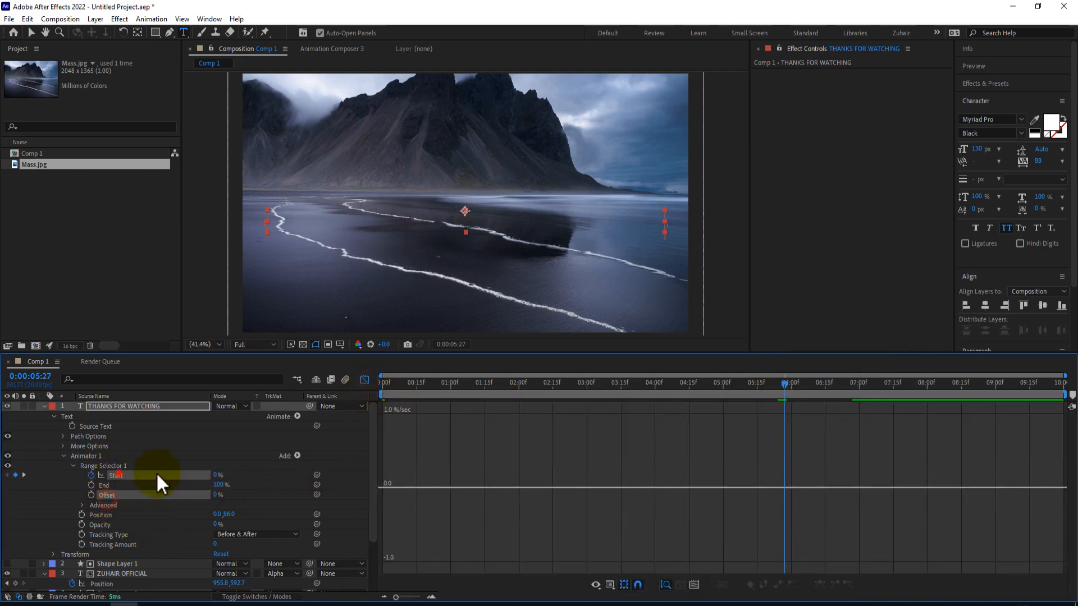
left_click(116, 476)
left_click_drag(828, 577, 761, 563)
left_click(366, 380)
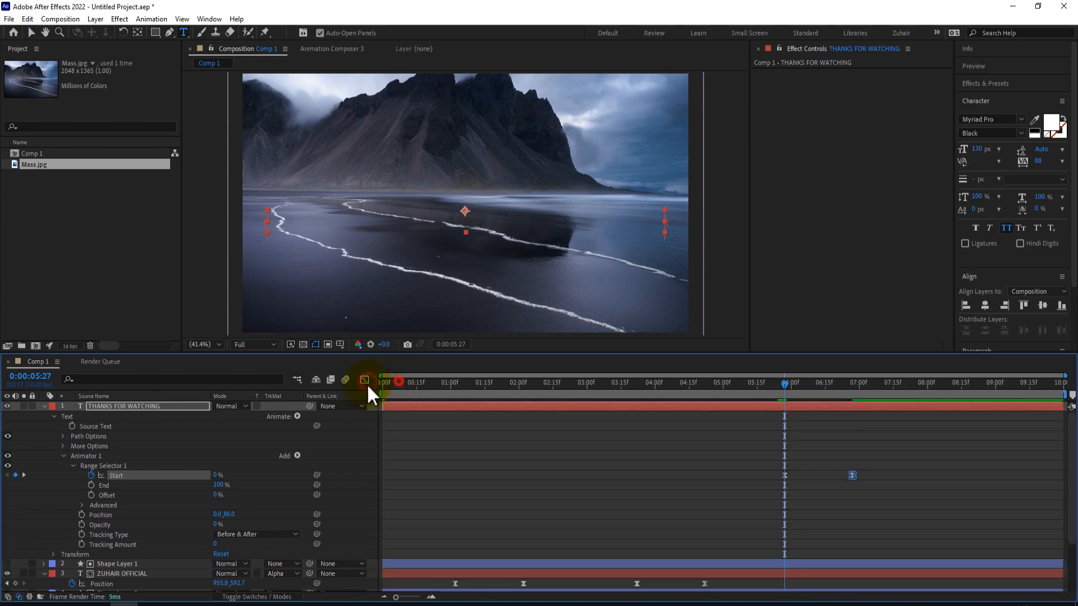
Collapse the "THANKS FOR WATCHING" layer and preview the whole composition from the beginning in an enlarged view
key("Home")
left_click(44, 406)
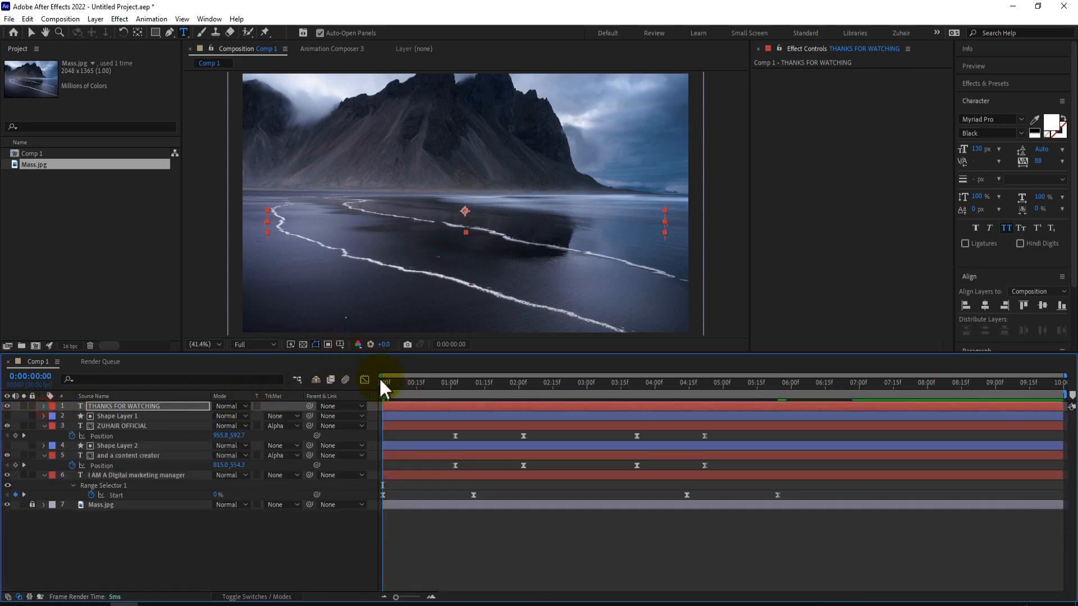
key("space")
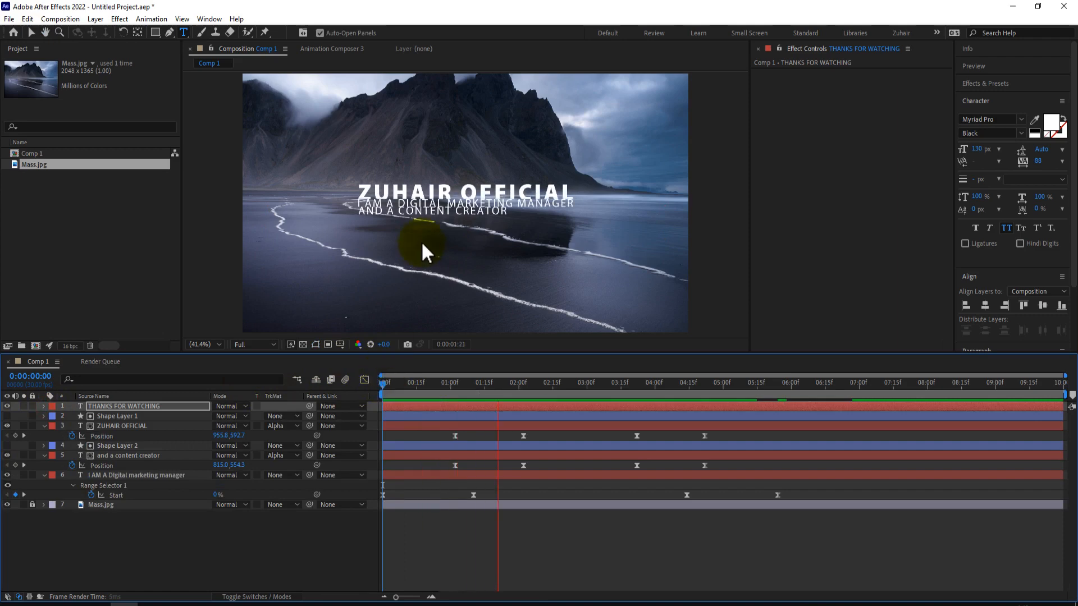
key("grave")
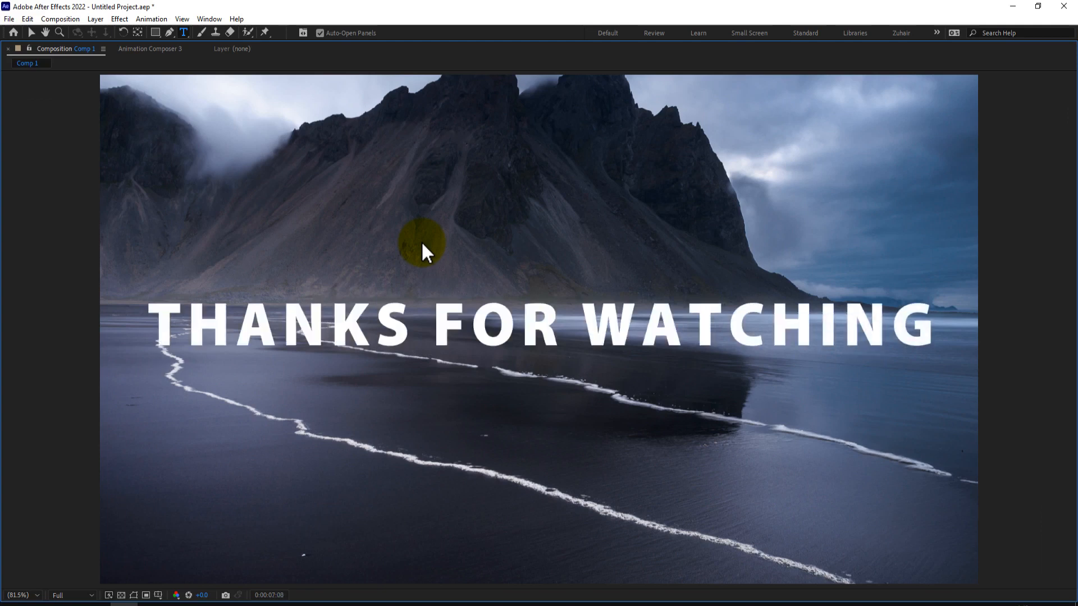
key("space")
key("grave")
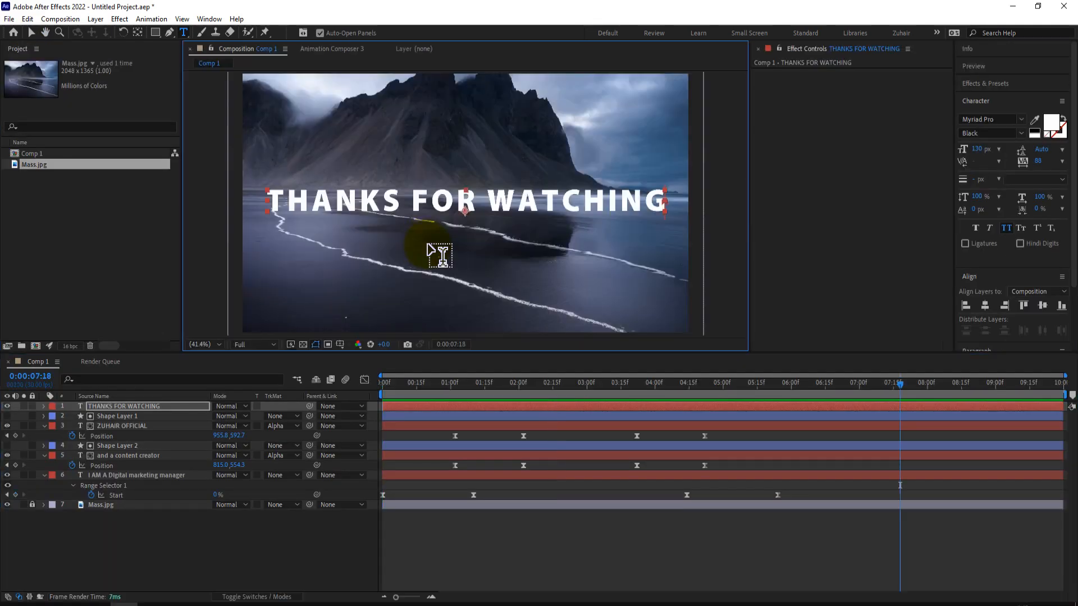